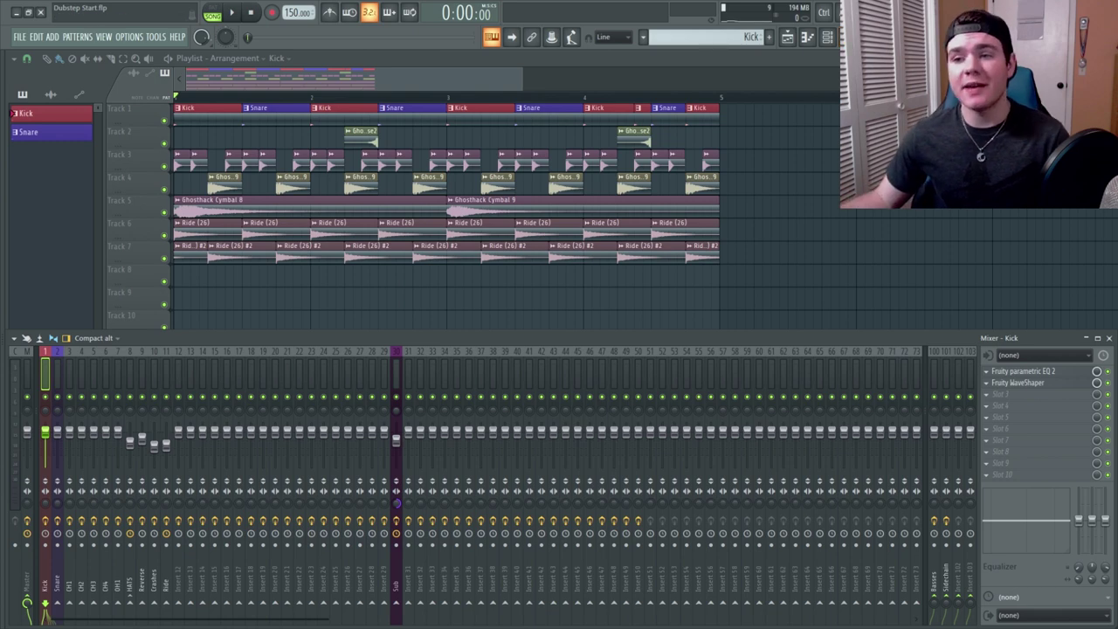
- Play the drum arrangement from the start and stop playback
left_click(237, 14)
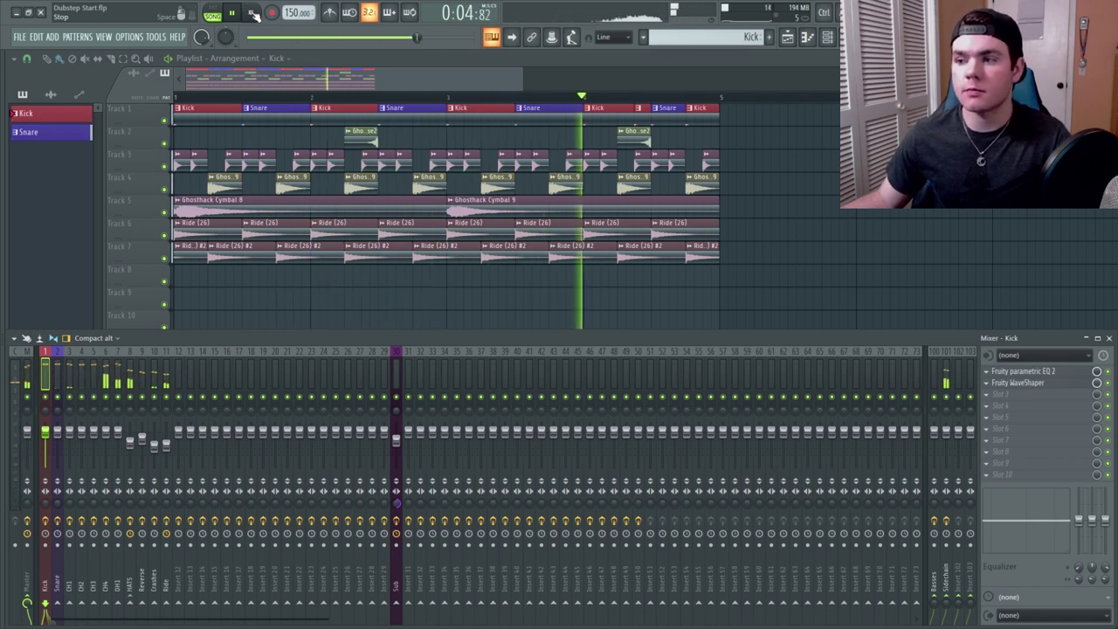
left_click(254, 14)
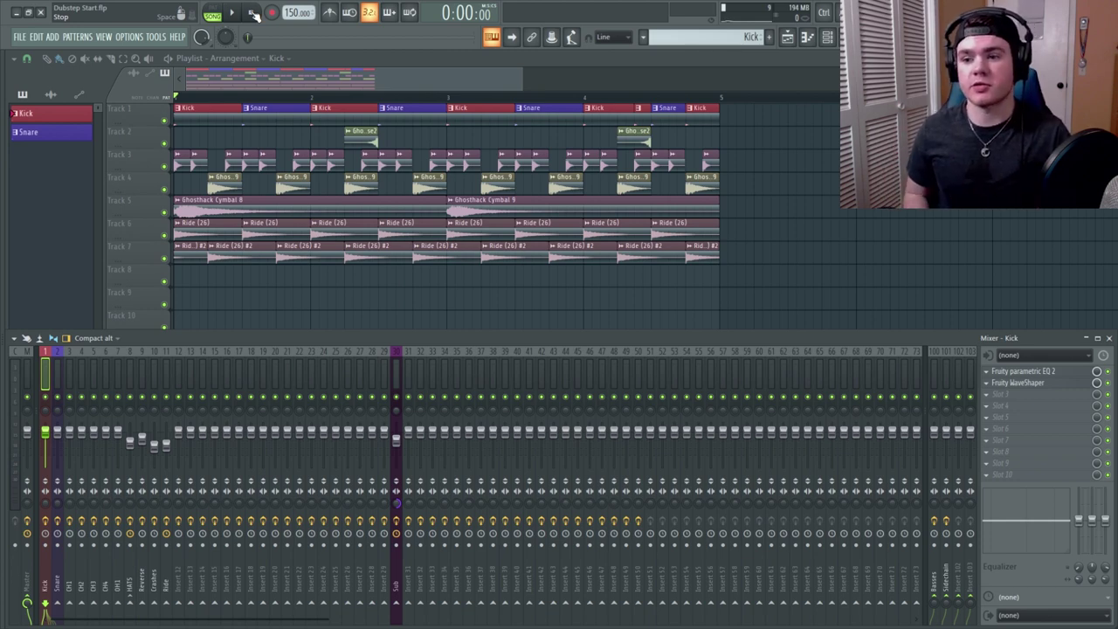
- Add a Serum instrument with the BASS - Monstrous preset to the MDE channel group and audition it with a note
key("F6")
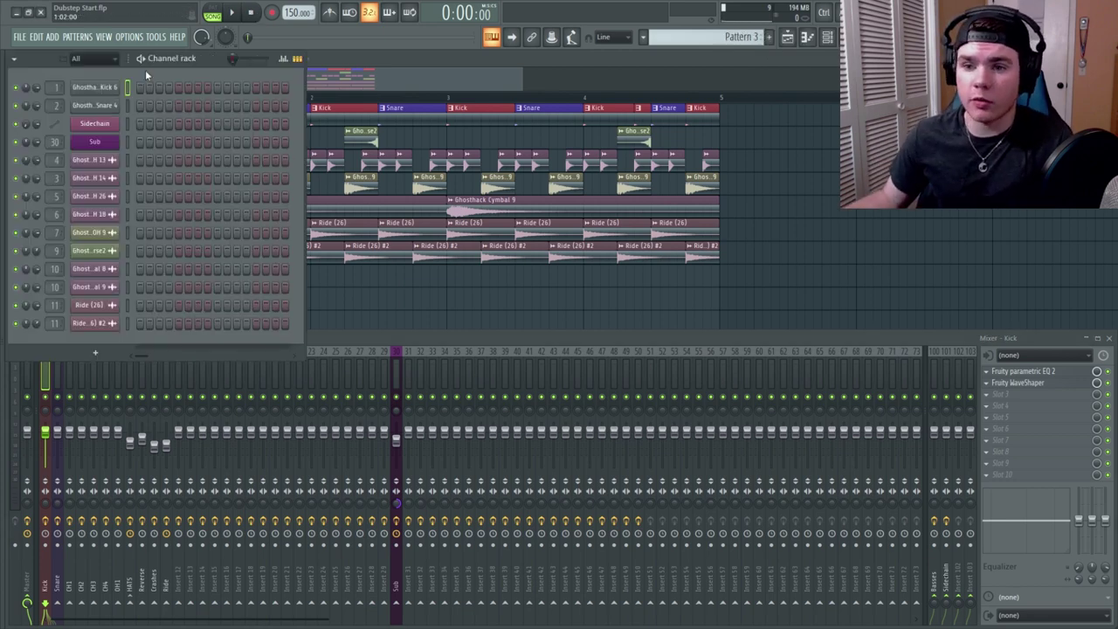
left_click(109, 58)
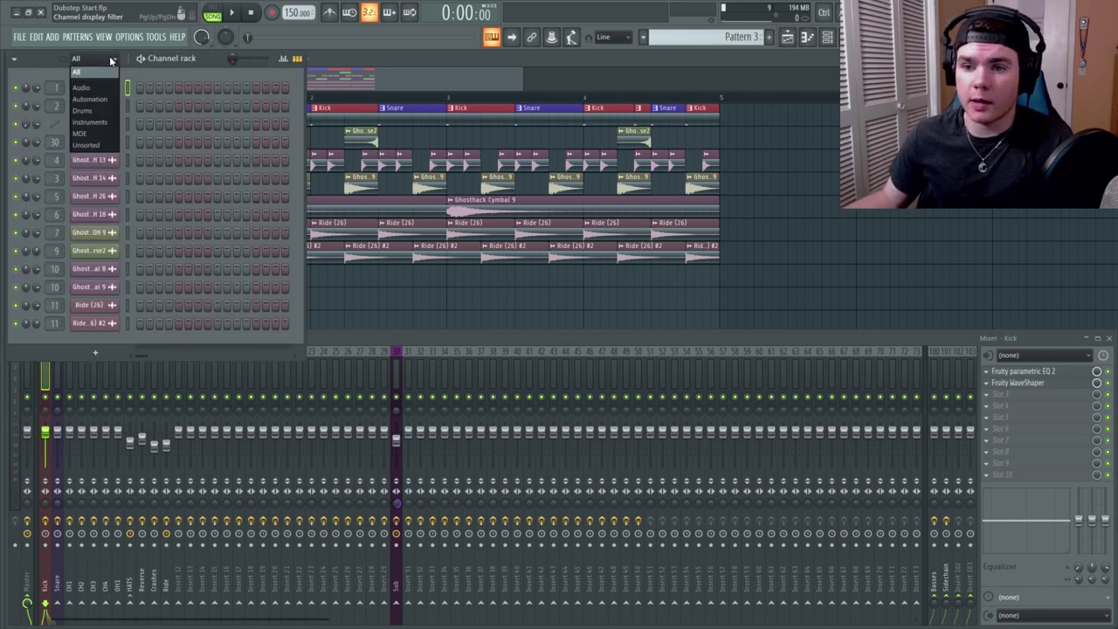
left_click(95, 135)
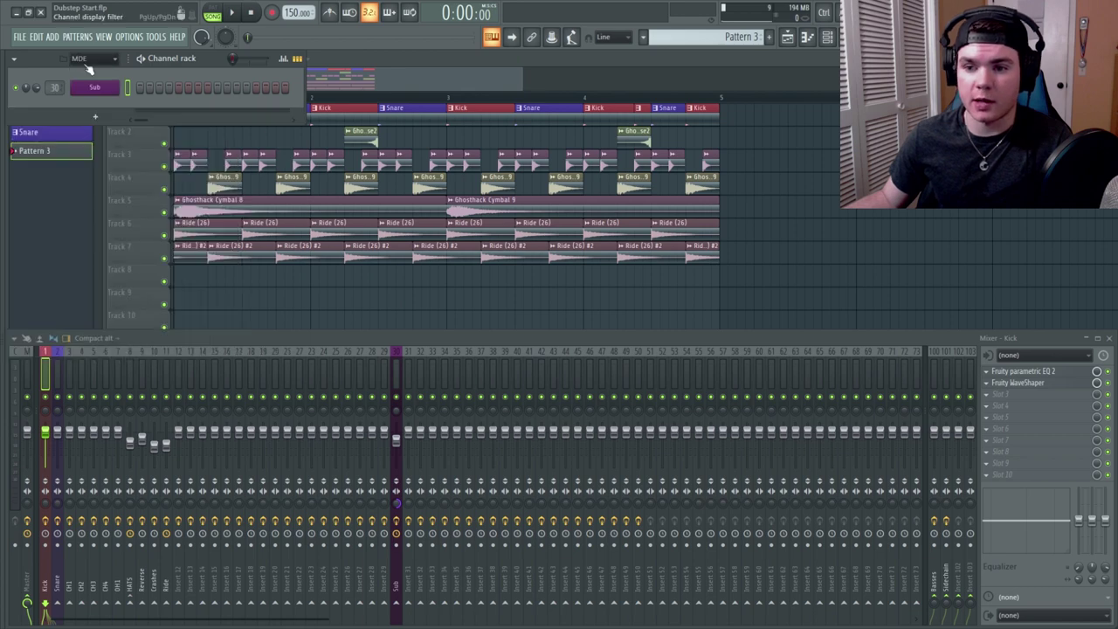
left_click(95, 115)
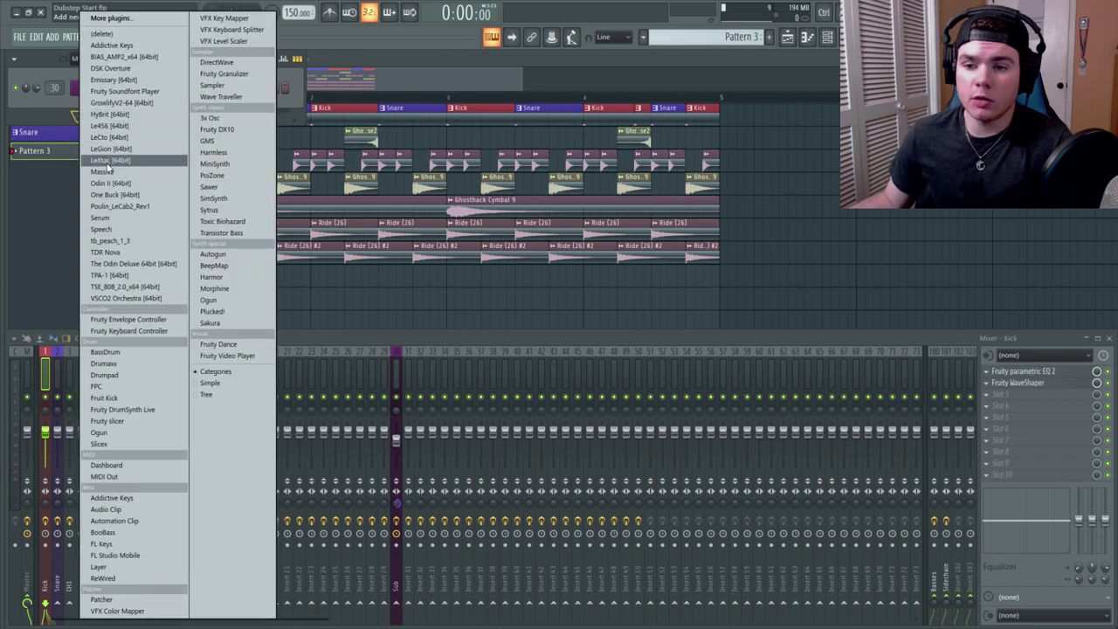
left_click(101, 218)
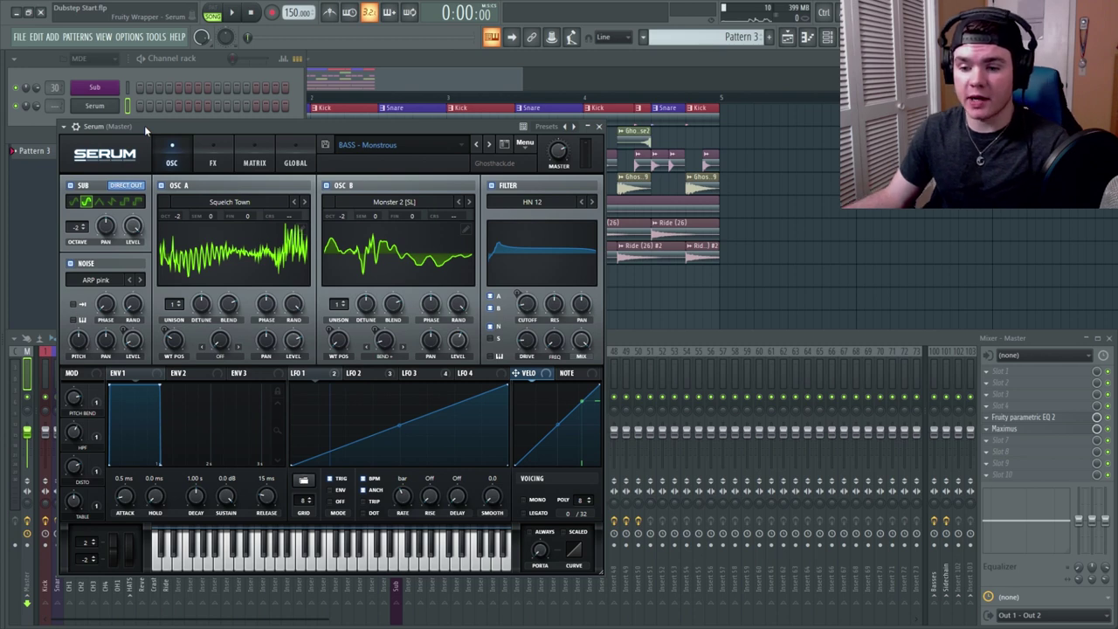
key("c")
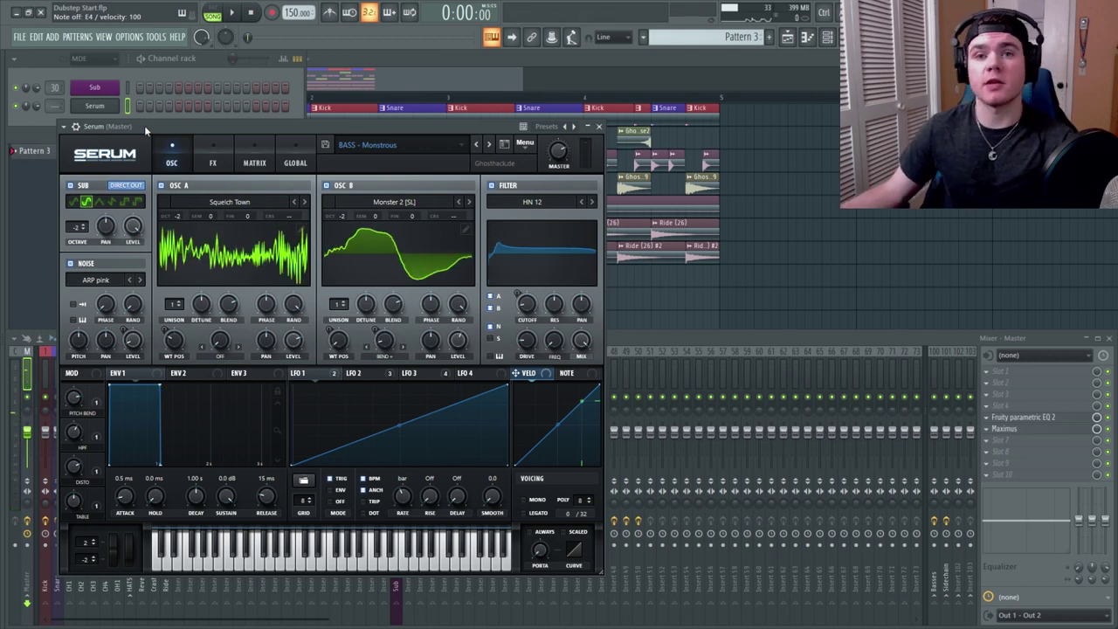
- Place a one-beat E4 note at the start of Serum's piano roll and play it back
key("F7")
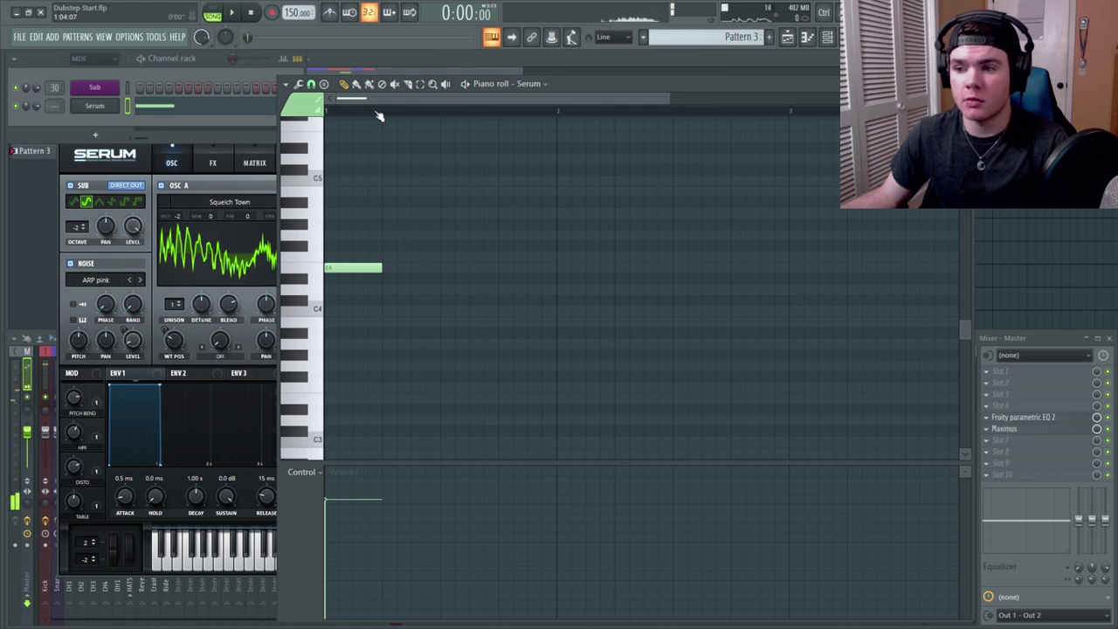
key("space")
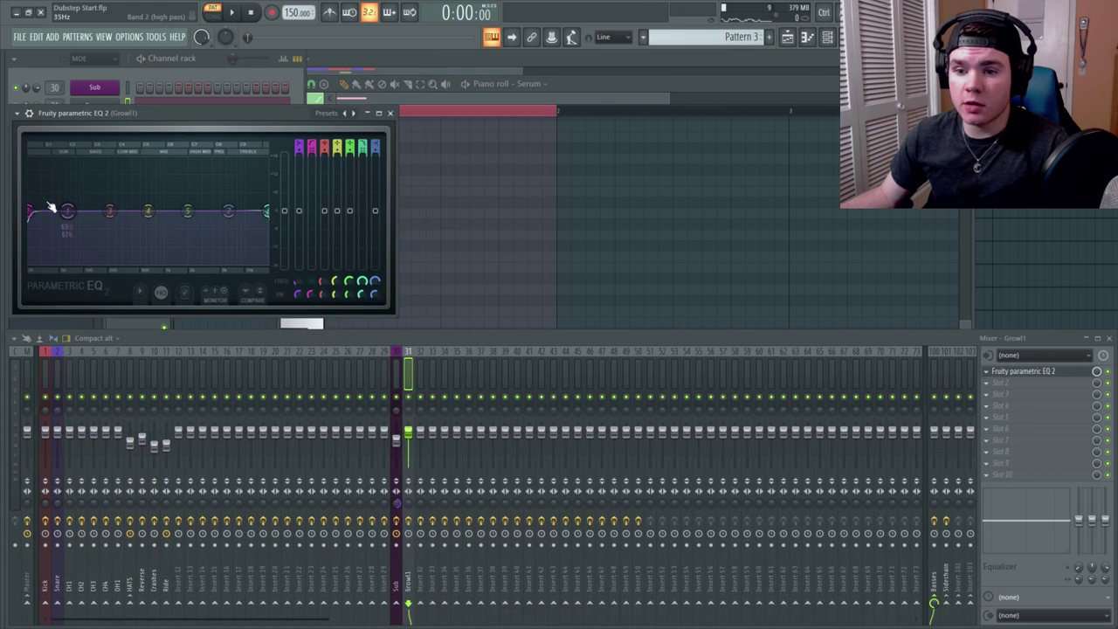
- Raise the high-pass cutoff in the Growl1 track's Fruity Parametric EQ 2 to remove the low end, listening to the result
key("space")
left_click_drag(32, 210, 86, 210)
key("space")
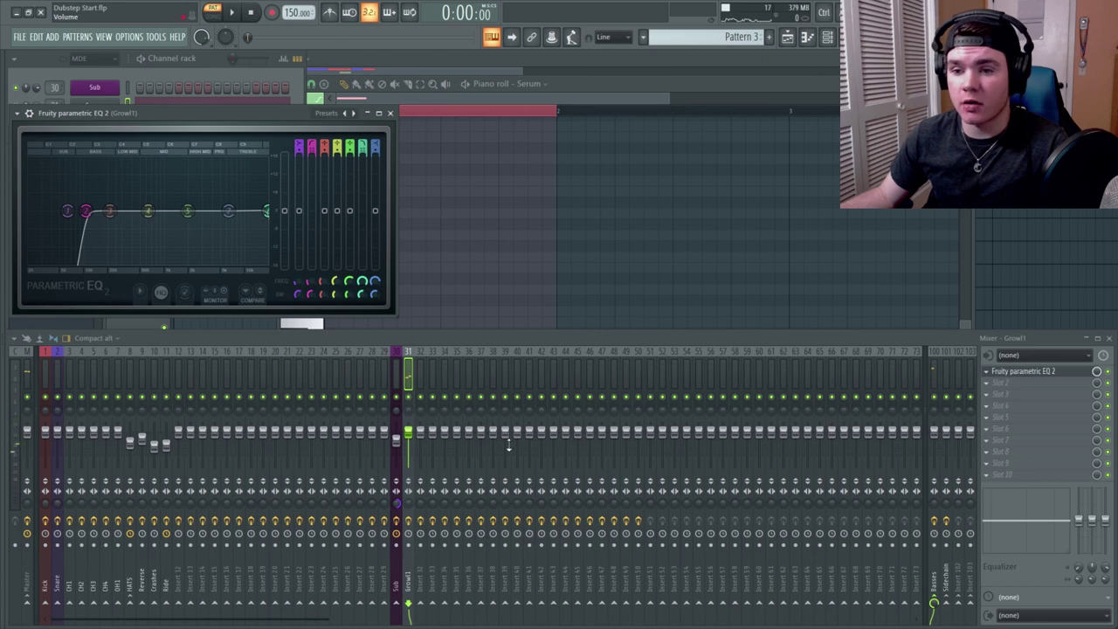
- Open up the low-pass band in the Basses track's Fruity Parametric EQ 2 to the upper end of the spectrum
left_click(938, 379)
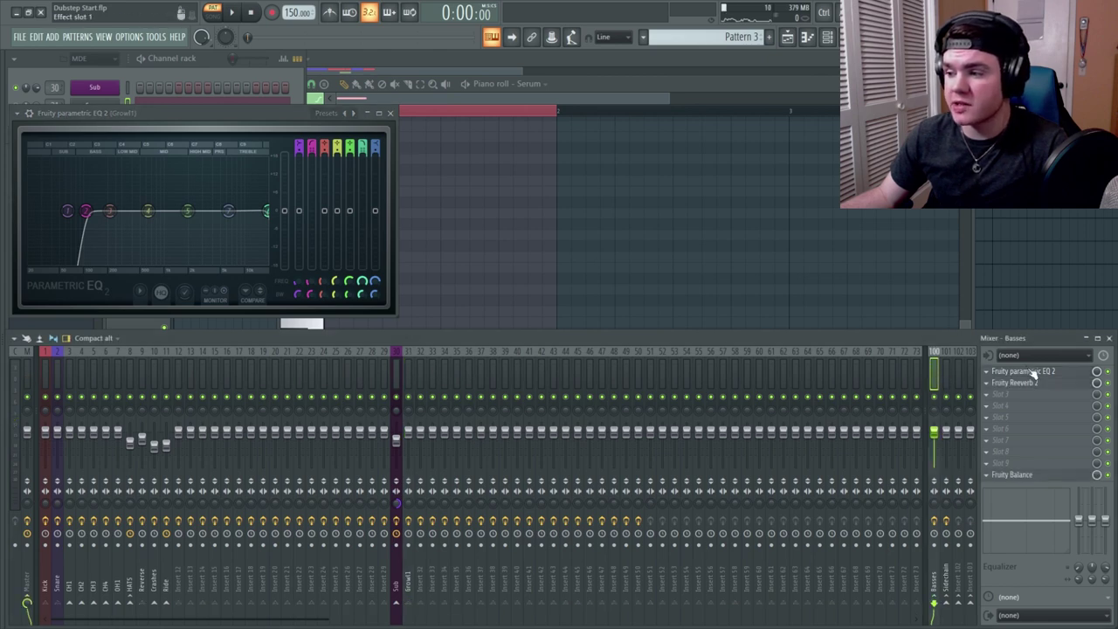
left_click(1033, 374)
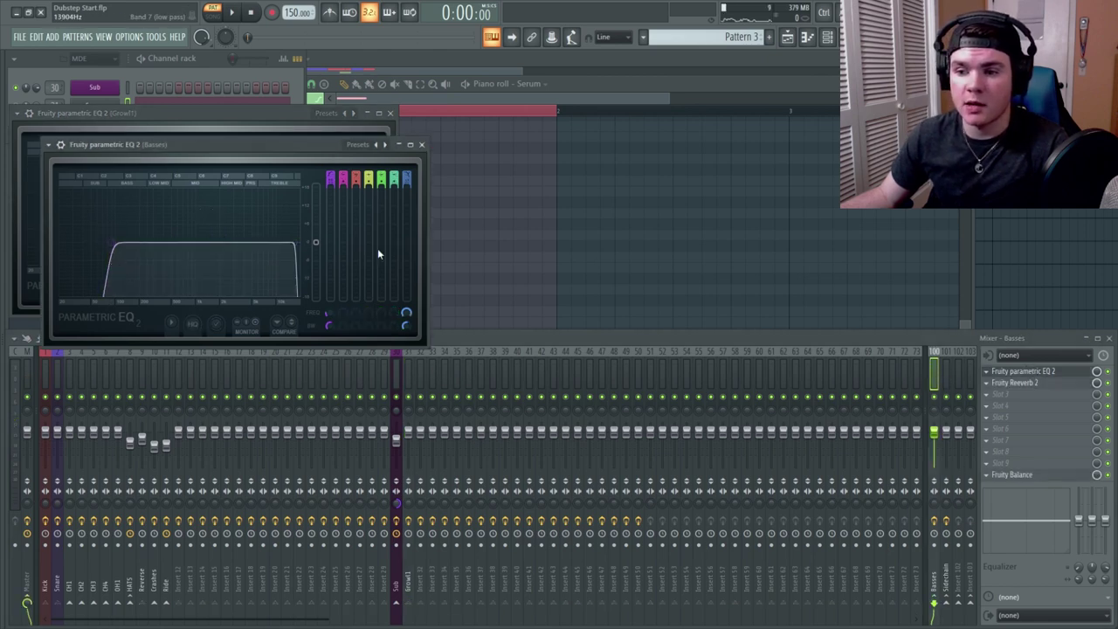
left_click_drag(295, 244, 305, 244)
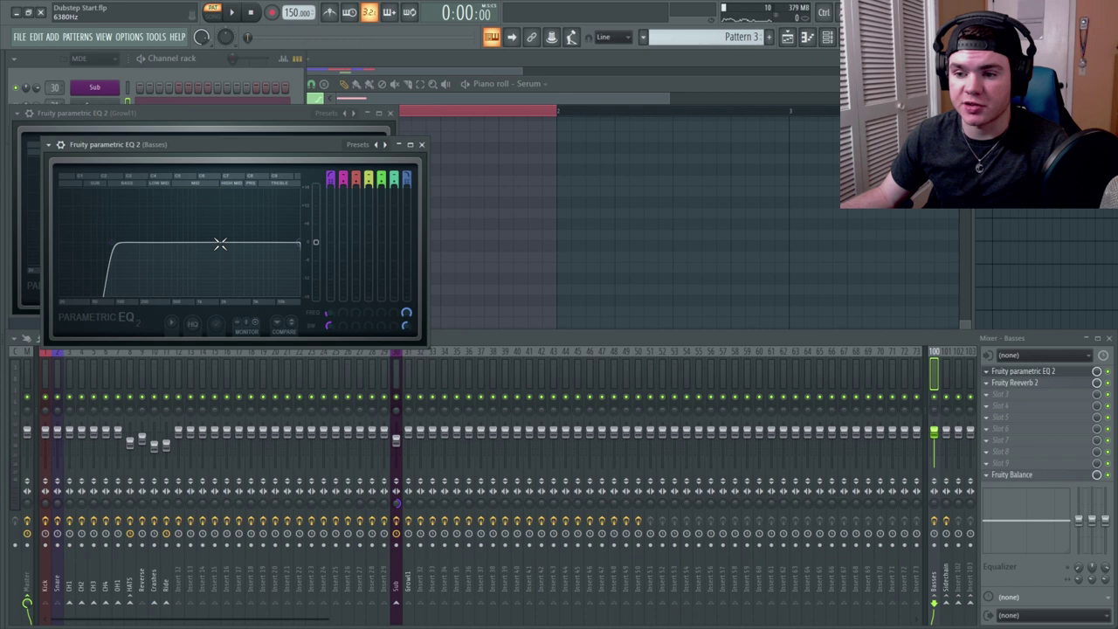
left_click(1034, 374)
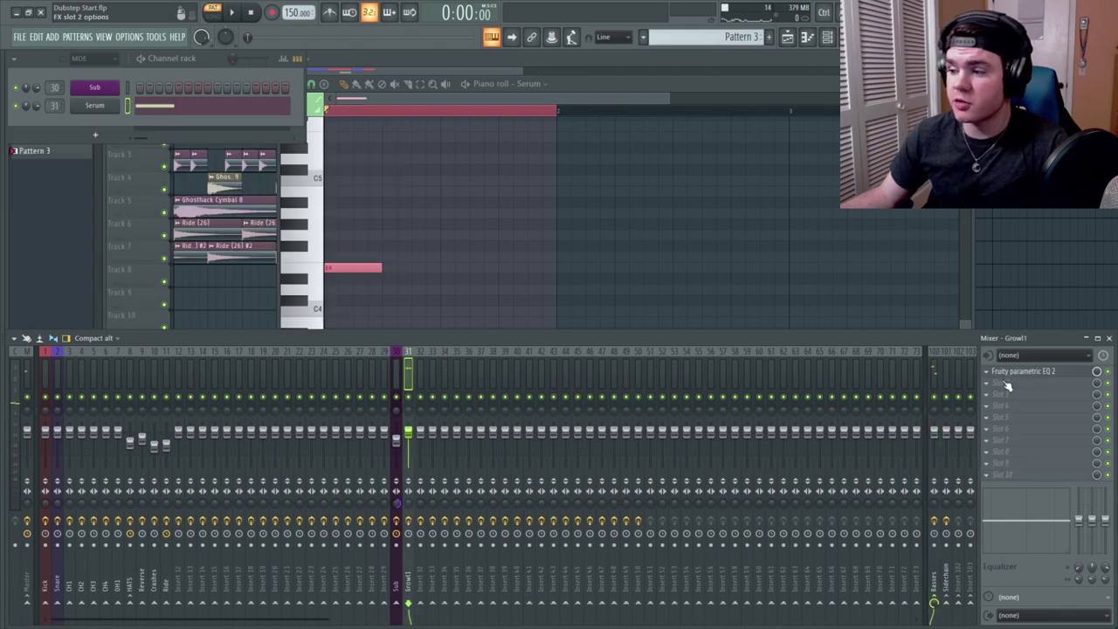
- Add OTT in the second effect slot of the Growl1 mixer track
left_click(1001, 384)
mouse_move(1012, 357)
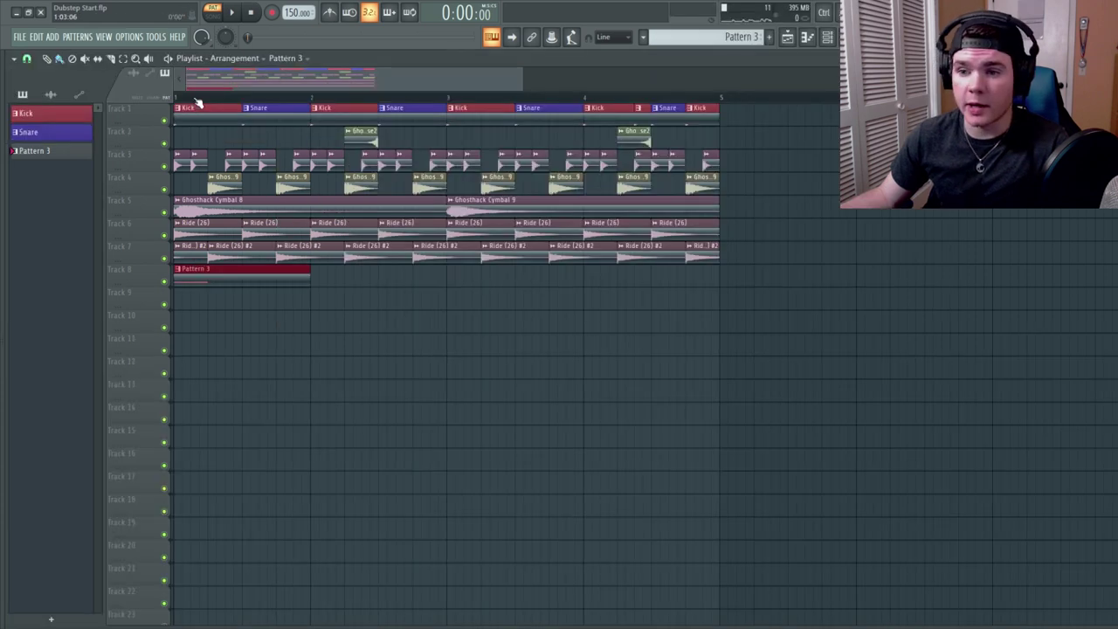
- Play back Pattern 3 together with the drums in the playlist
key("space")
key("space")
key("space")
key("space")
key("space")
key("space")
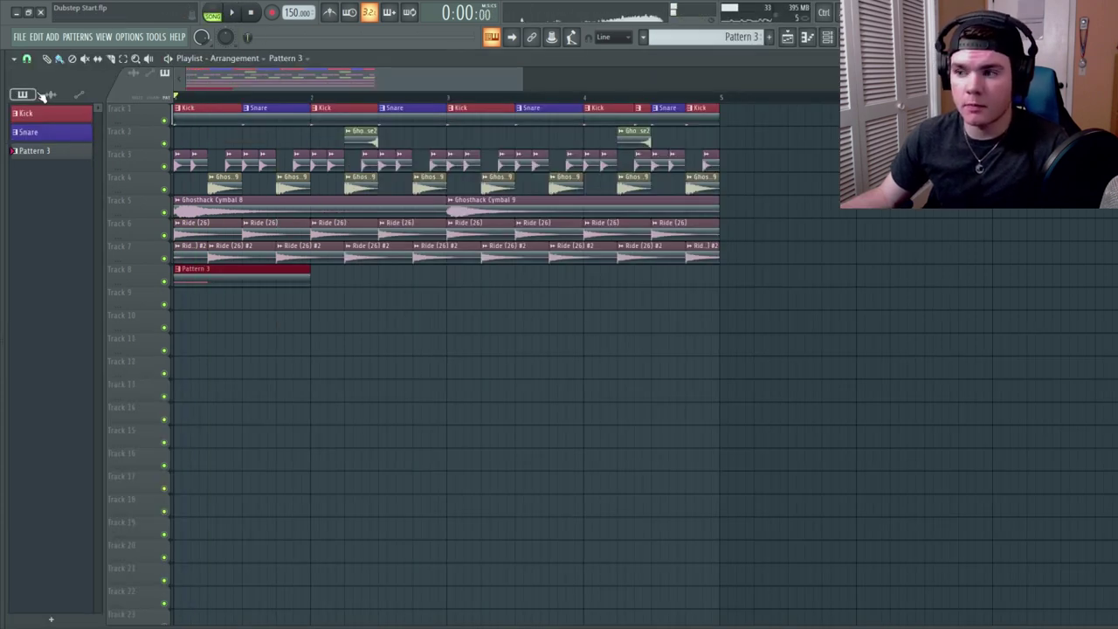
- Reopen Serum and reshape the LFO 3 curve at its first peak, auditioning the growl with a held note
key("F6")
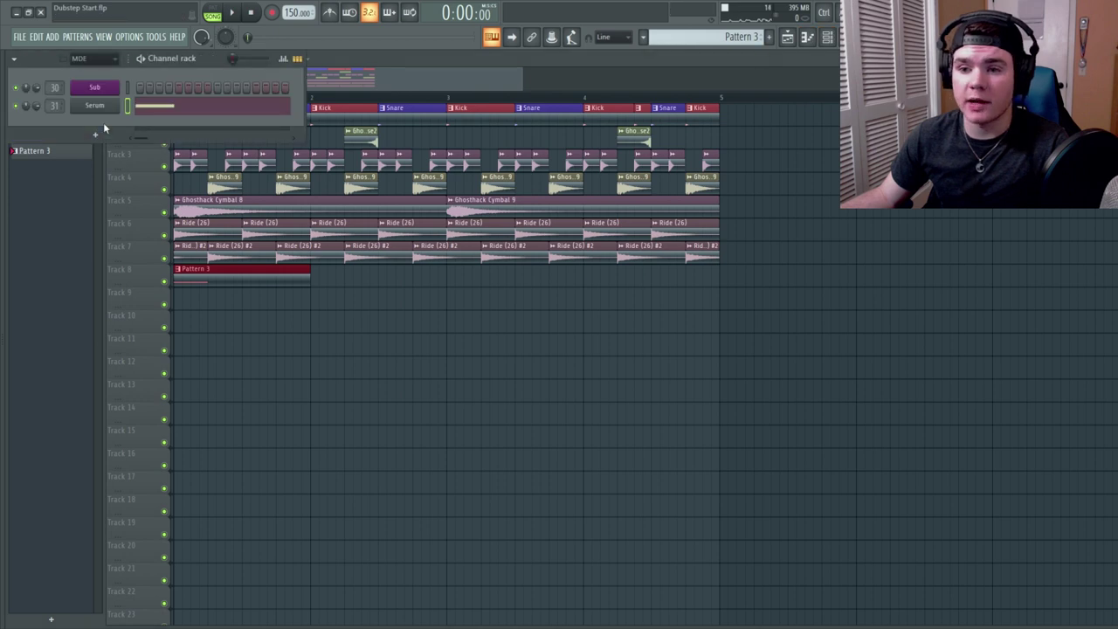
left_click(95, 105)
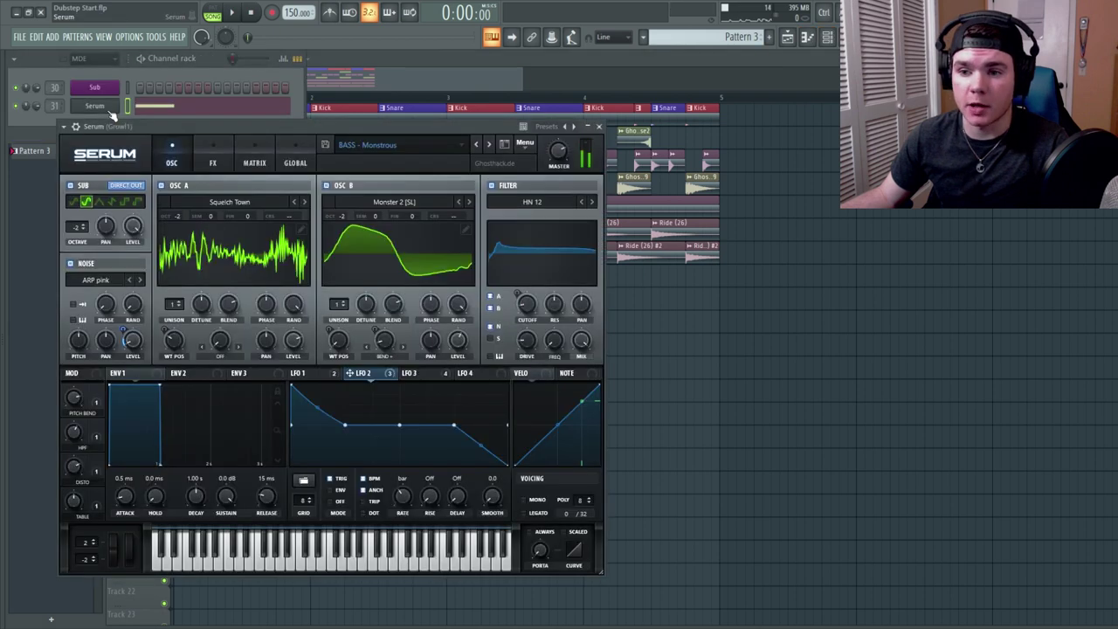
left_click(321, 373)
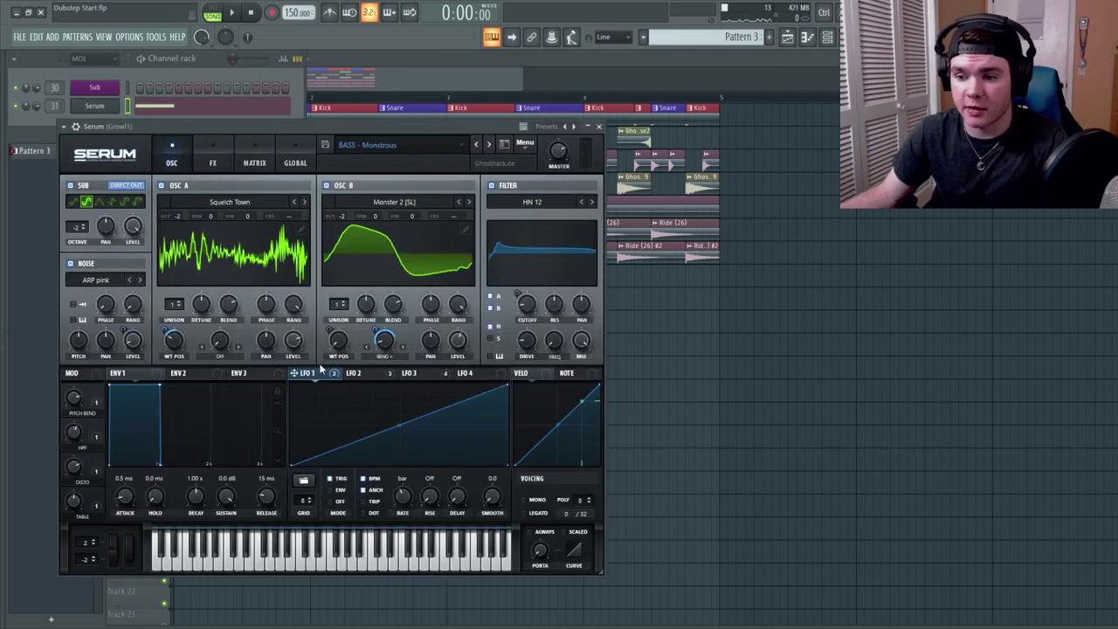
left_click(436, 376)
left_click_drag(306, 390, 304, 391)
left_click(323, 126)
key("c")
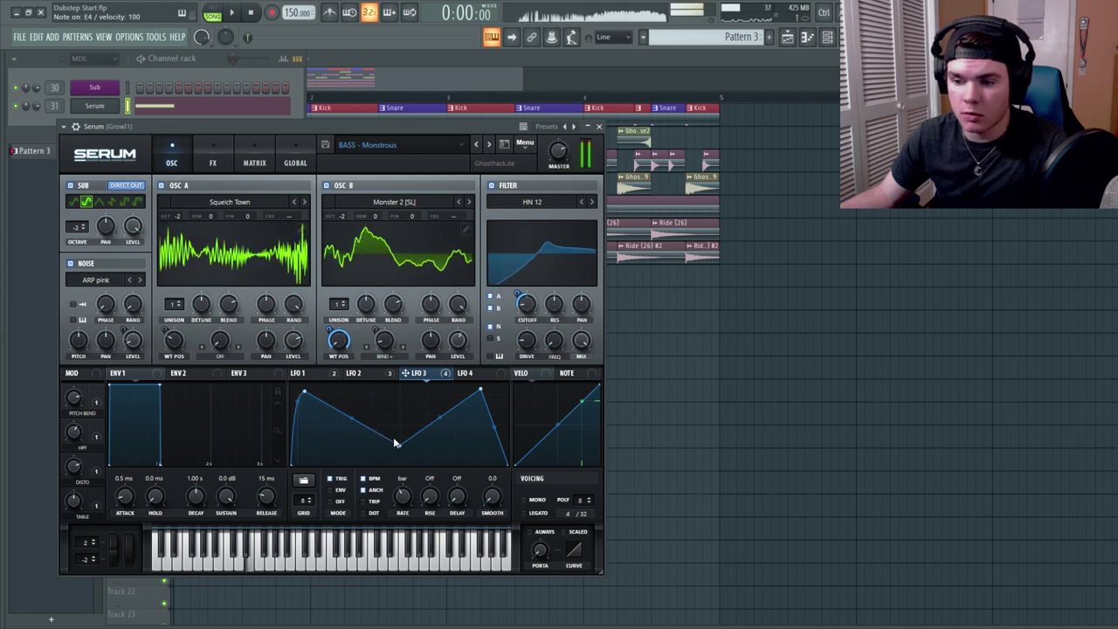
- Play the song from the start to hear the growl with the modified LFO 3 curve
key("space")
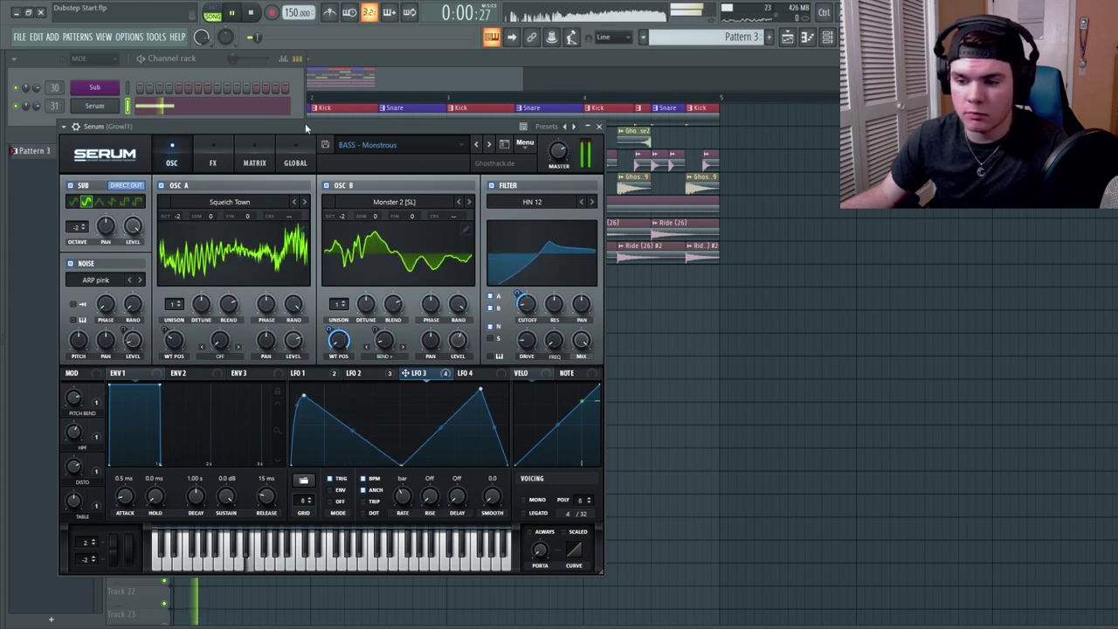
key("space")
key("space")
key("space")
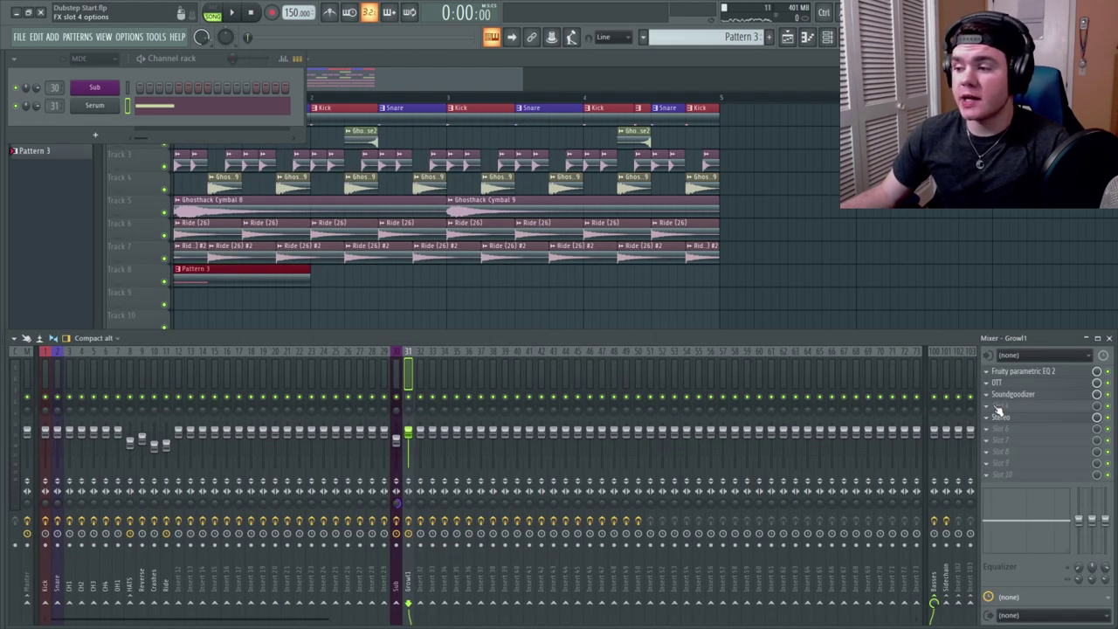
- Add Patcher in the fourth effect slot of the Growl1 track and load the Simple Phat Rack preset
left_click(991, 406)
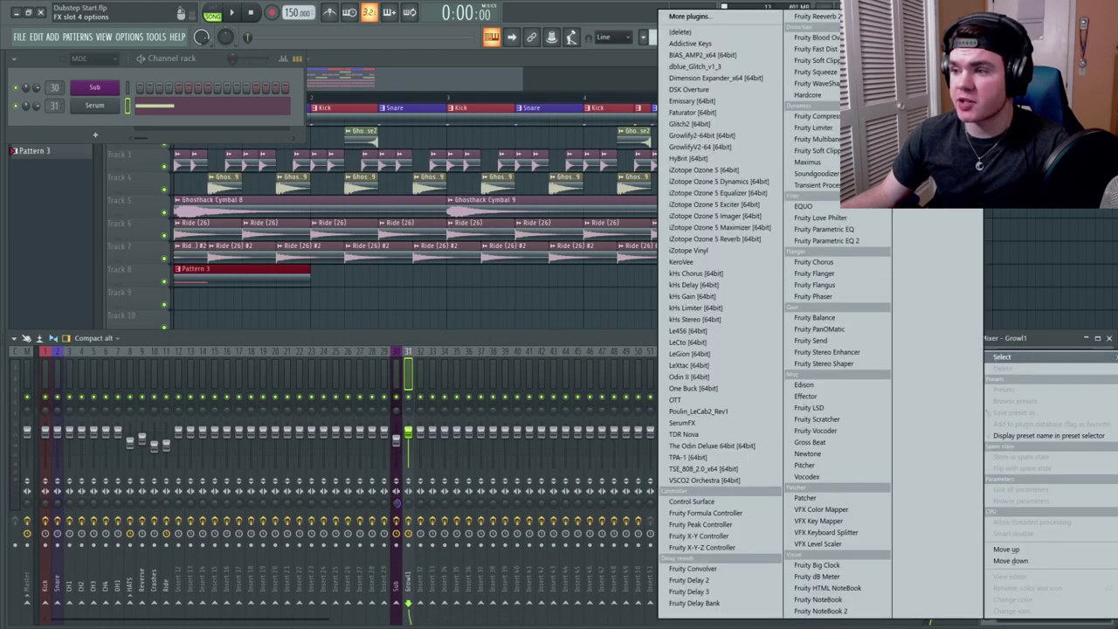
left_click(828, 497)
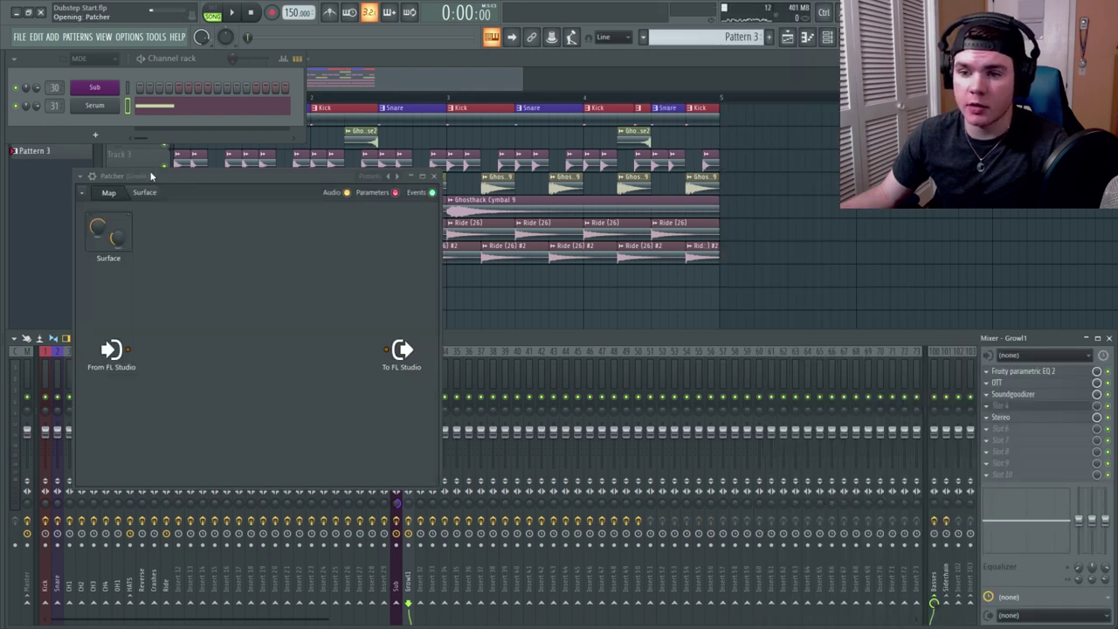
left_click_drag(153, 177, 192, 169)
left_click(119, 169)
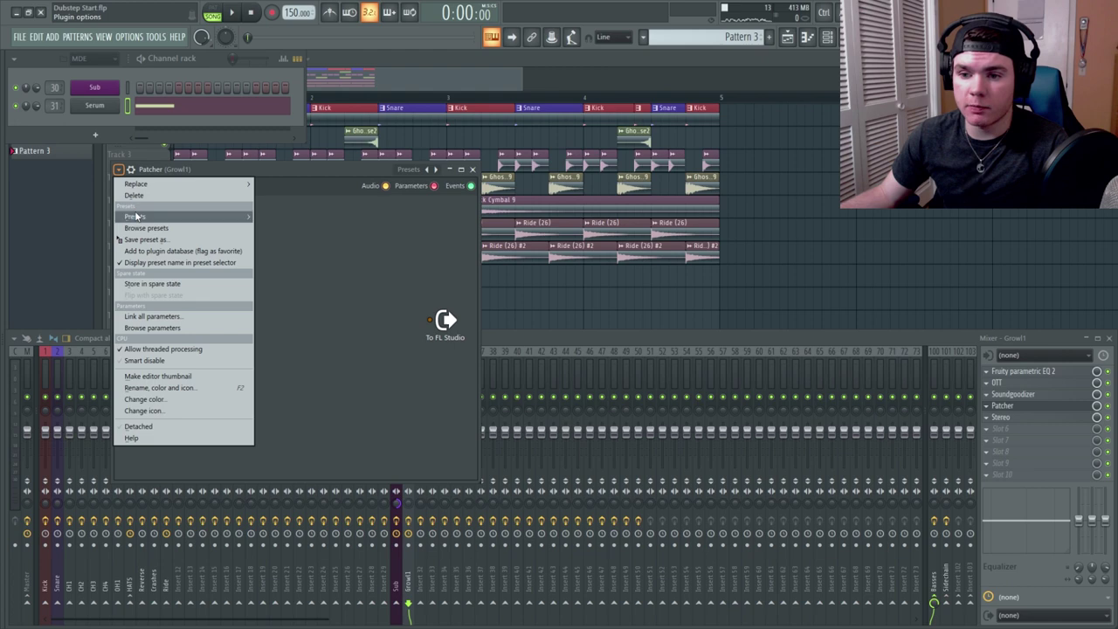
mouse_move(137, 216)
left_click(292, 68)
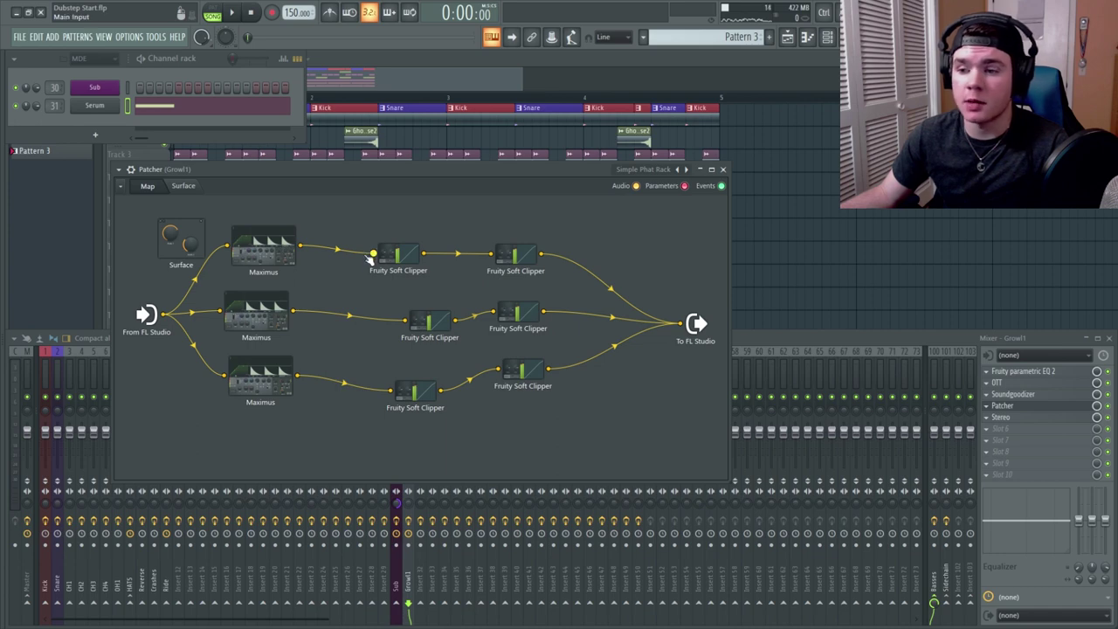
- Inspect the settings of the Fruity Soft Clippers in the Simple Phat Rack's effect chain
left_click(414, 256)
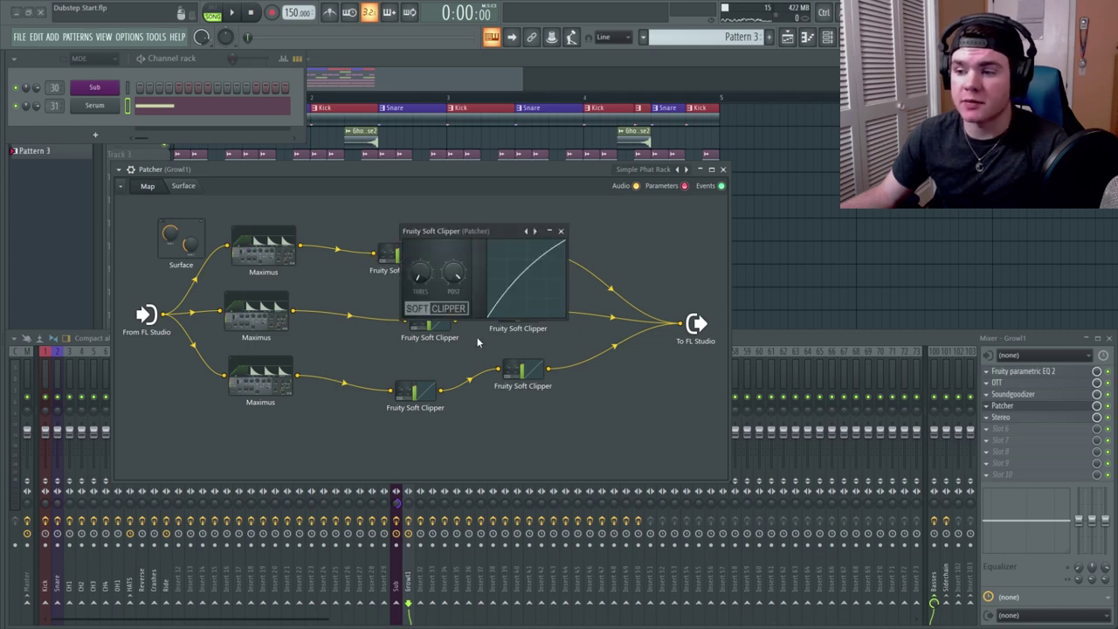
left_click(560, 230)
left_click(511, 250)
left_click(561, 231)
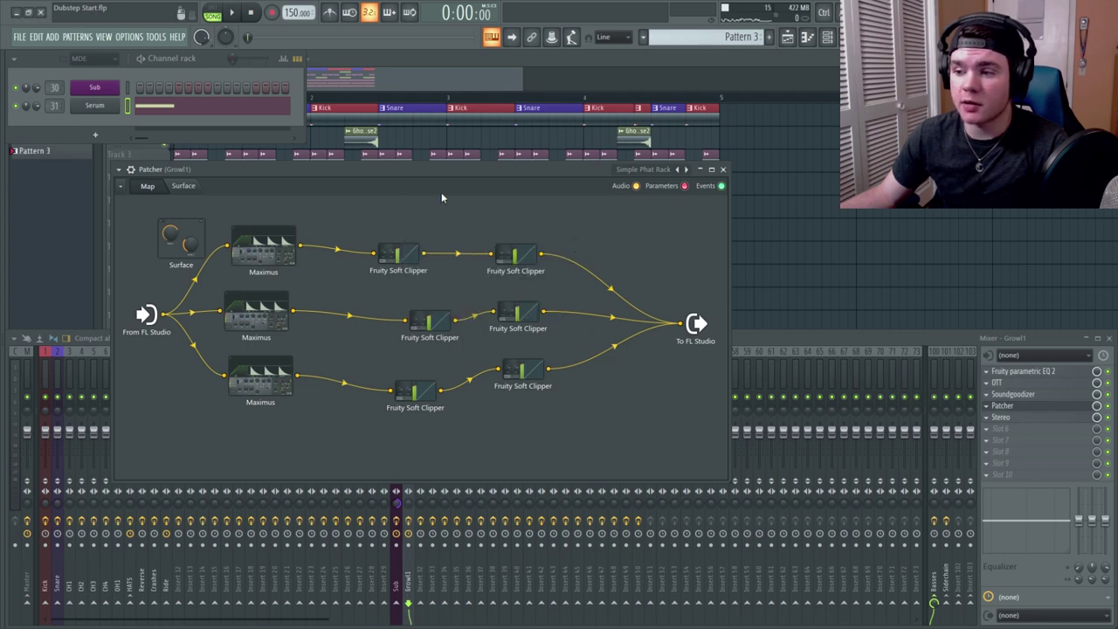
left_click_drag(505, 319, 506, 318)
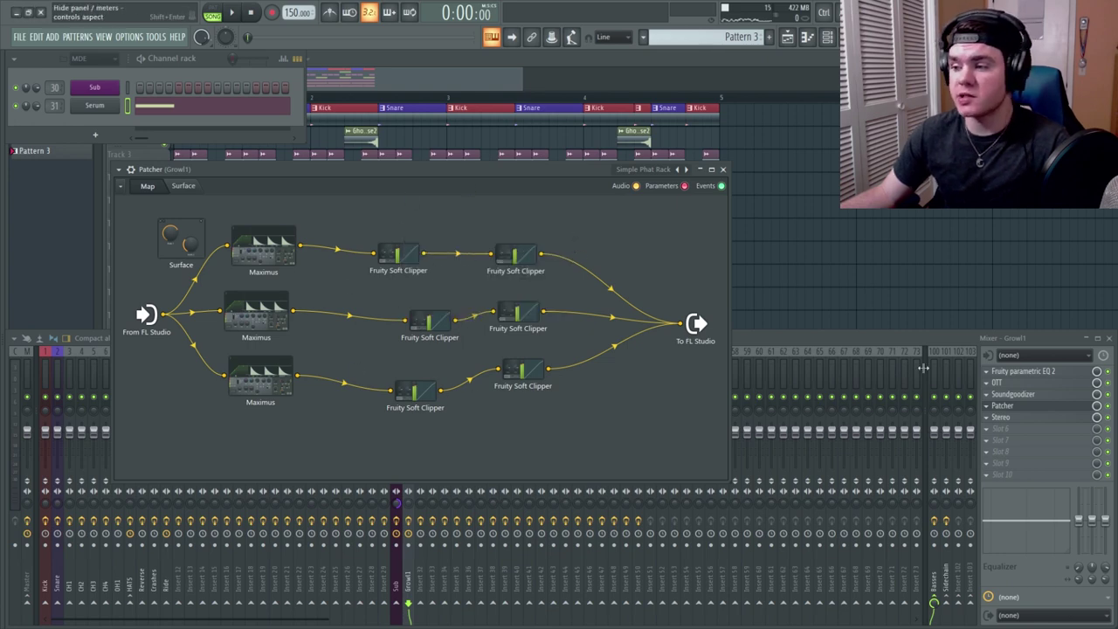
- Listen to the growl through the Patcher rack and close the Patcher window
key("space")
key("space")
left_click(725, 170)
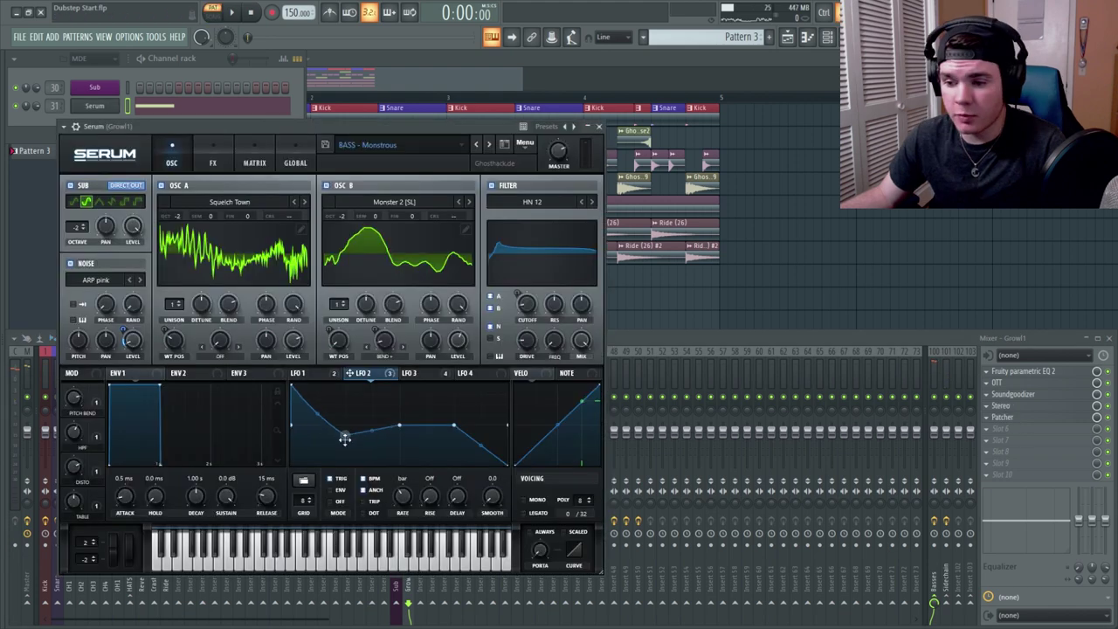
- Reshape Serum's LFO 2 curve by lowering its starting point and the dip that follows it
left_click_drag(344, 440, 344, 447)
left_click_drag(295, 385, 286, 407)
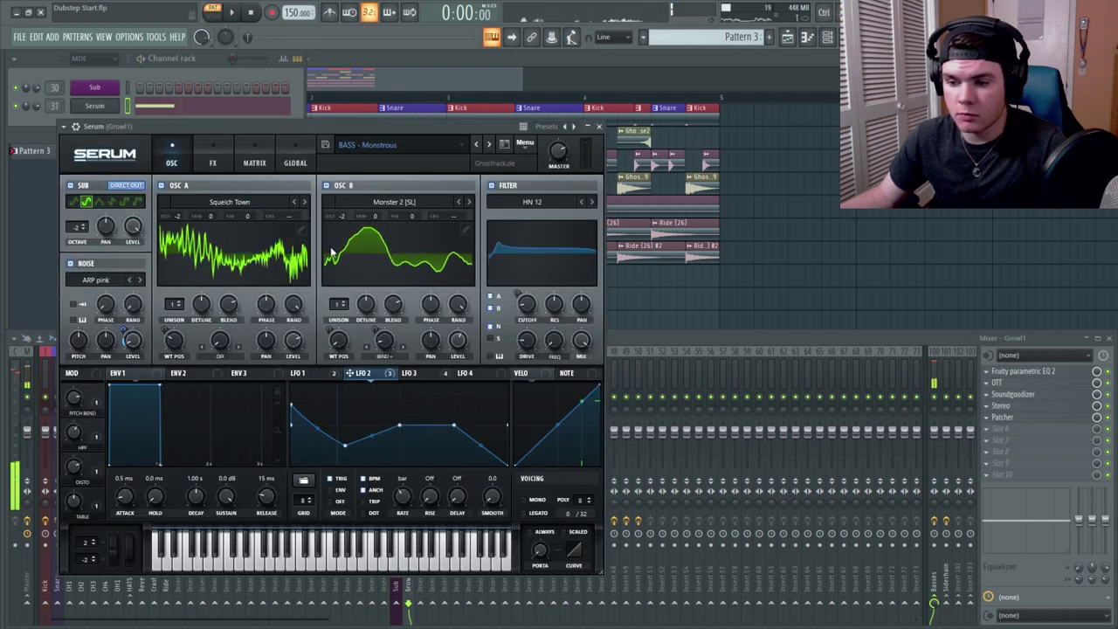
- Open the Sub channel's piano roll and place one-beat notes on G4 and C4 at the start of bar 1
right_click(137, 93)
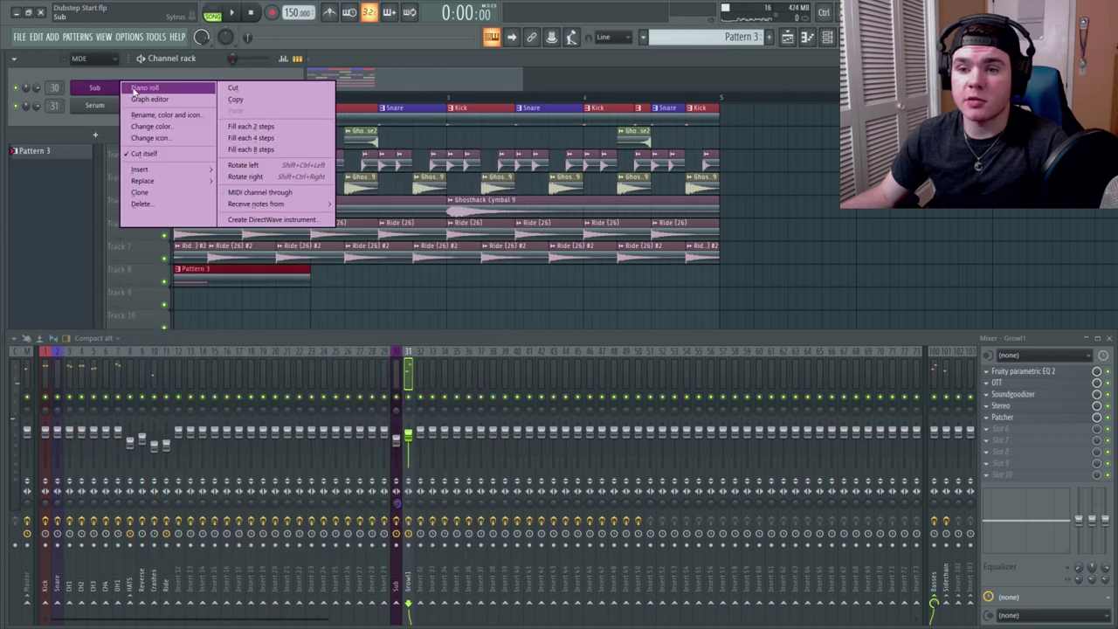
left_click(103, 88)
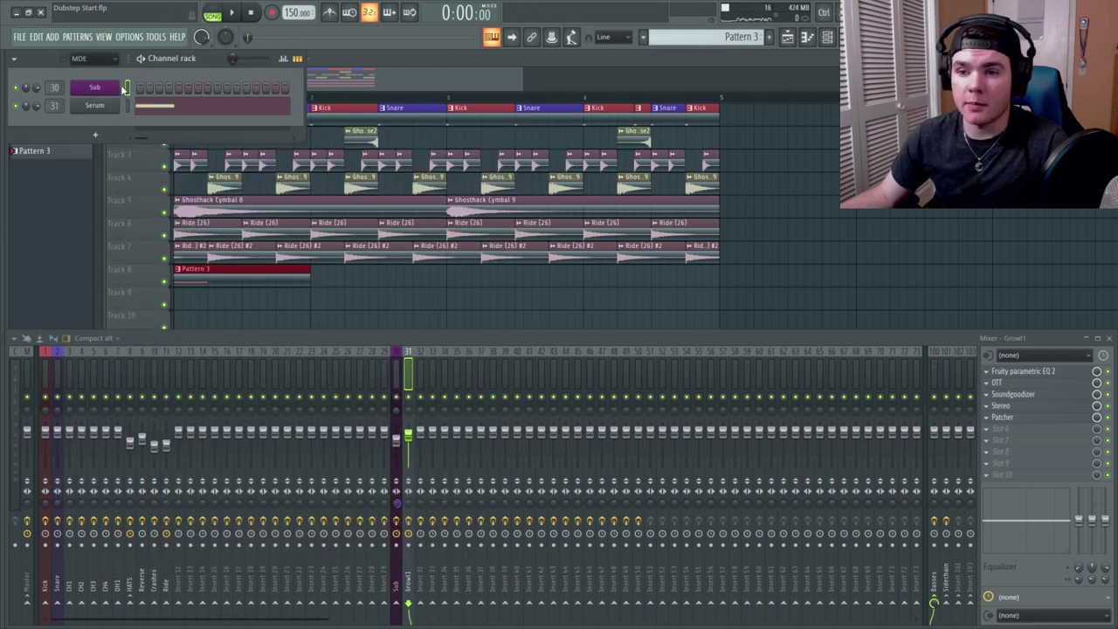
right_click(125, 90)
left_click(135, 90)
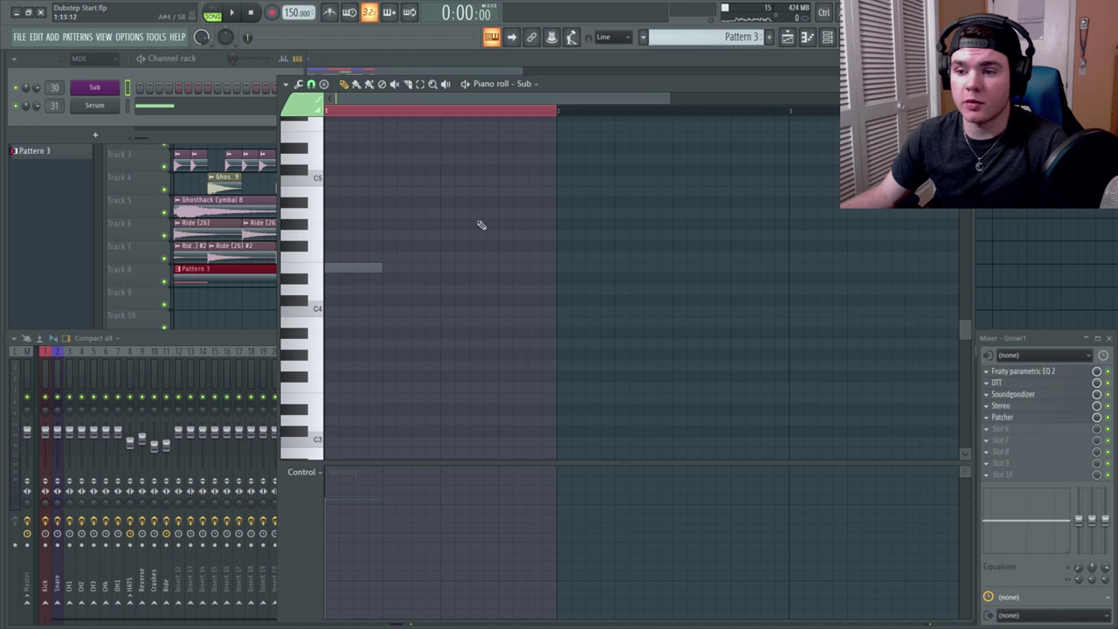
left_click(321, 272)
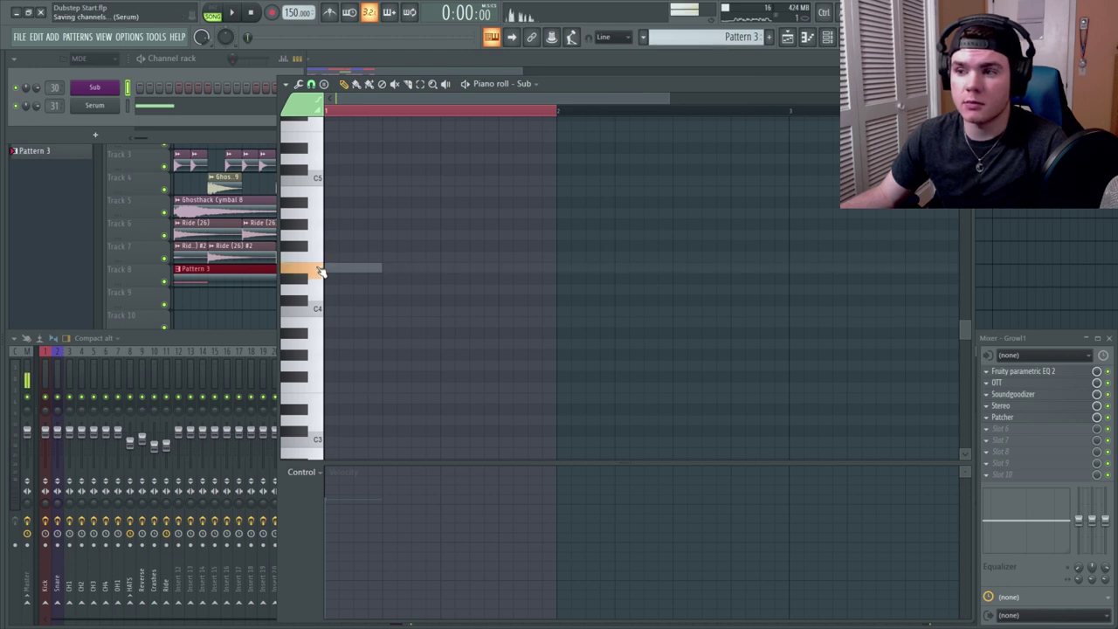
left_click(366, 267)
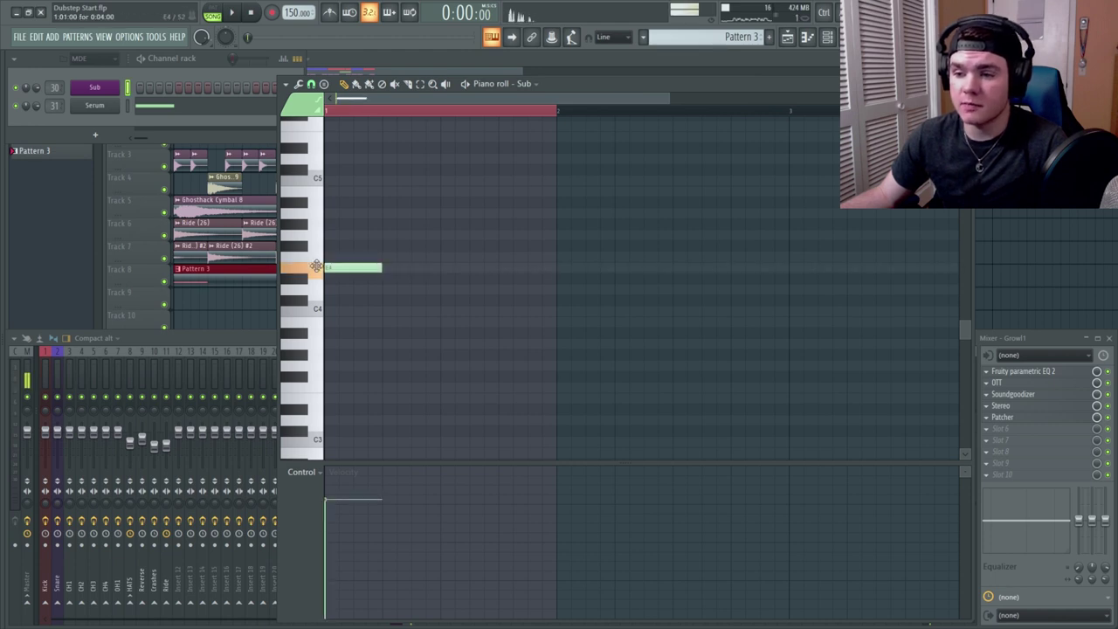
left_click_drag(367, 268, 344, 228)
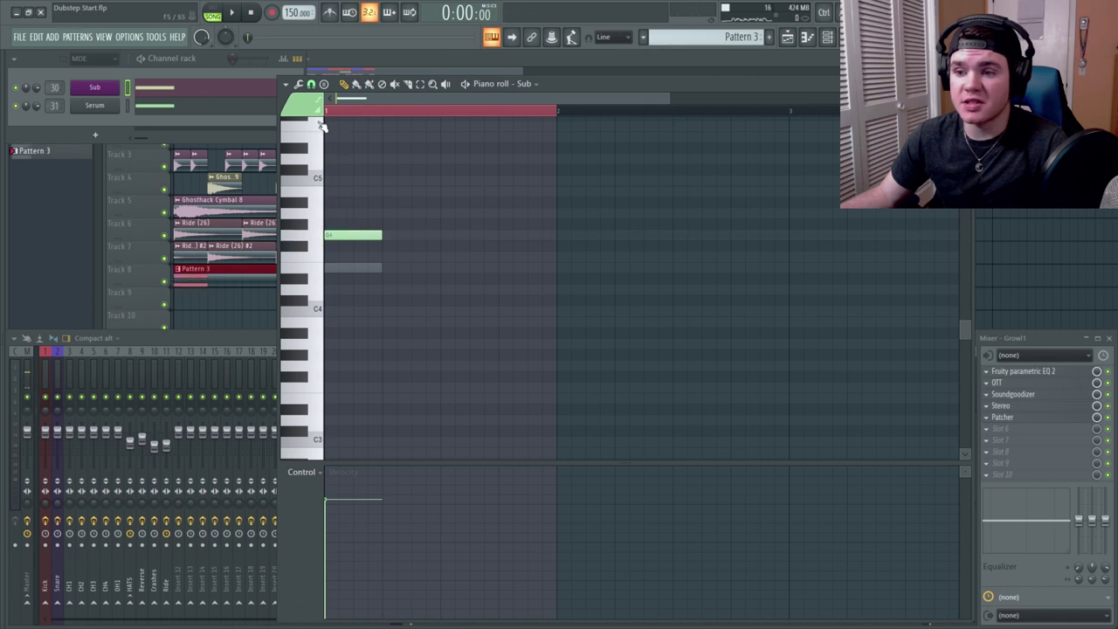
left_click_drag(349, 294, 295, 311)
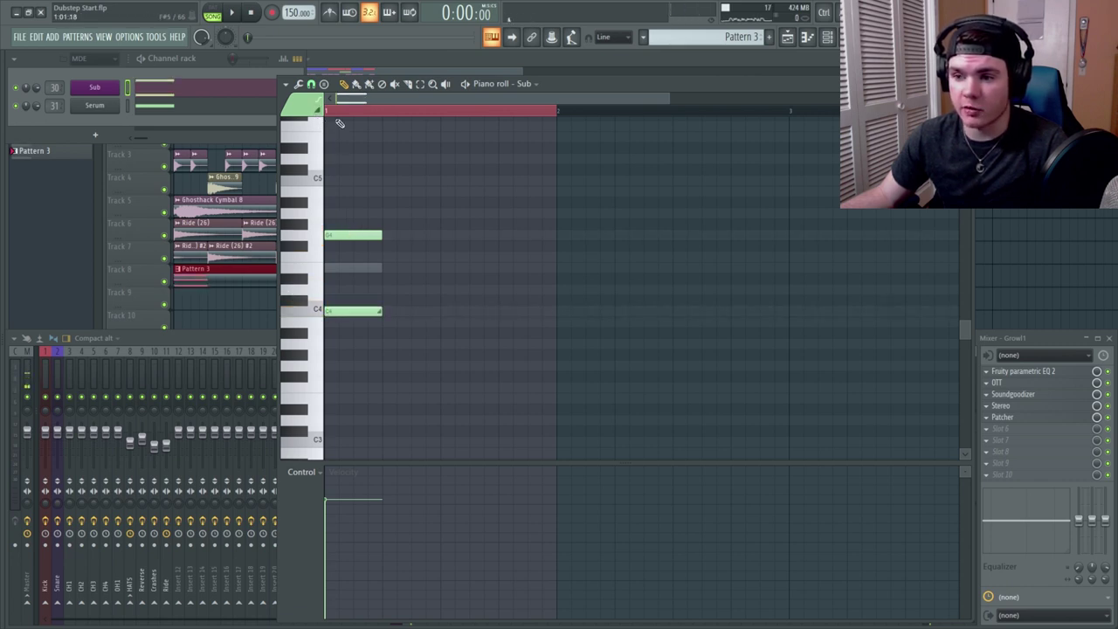
- Play the drop with the sub notes, add a second Serum with the BASS - Tesla preset and audition its sound
key("space")
key("space")
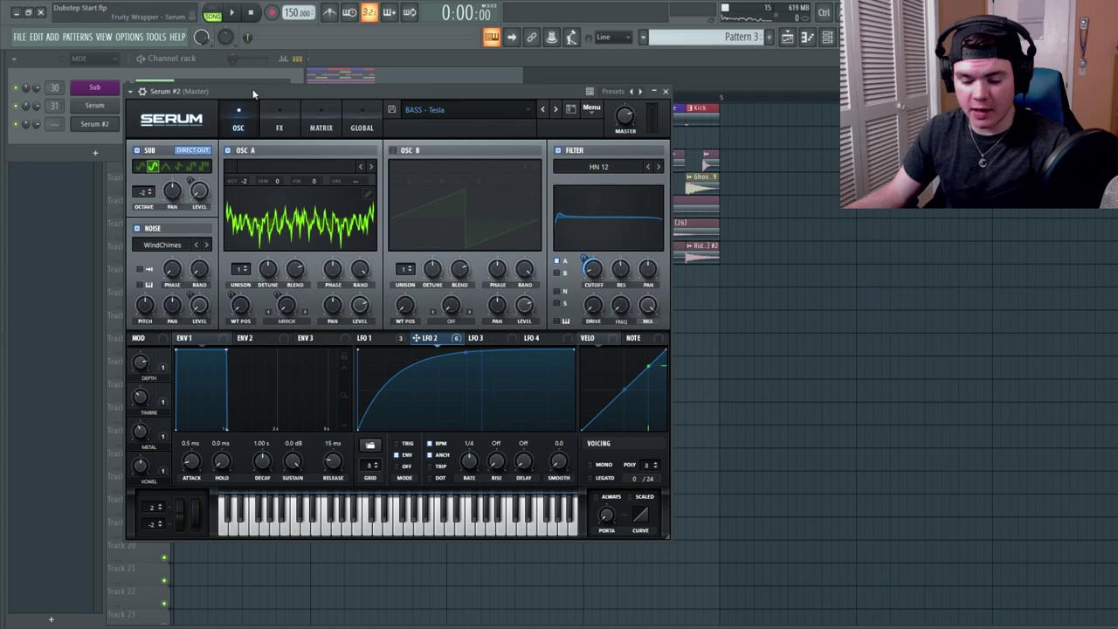
key("c")
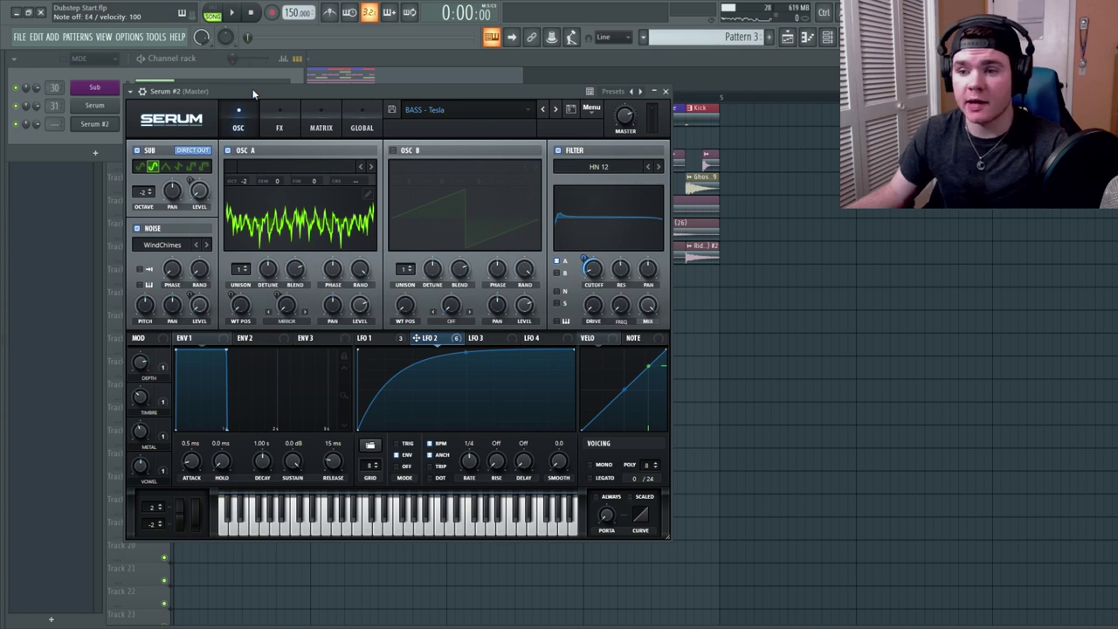
key("c")
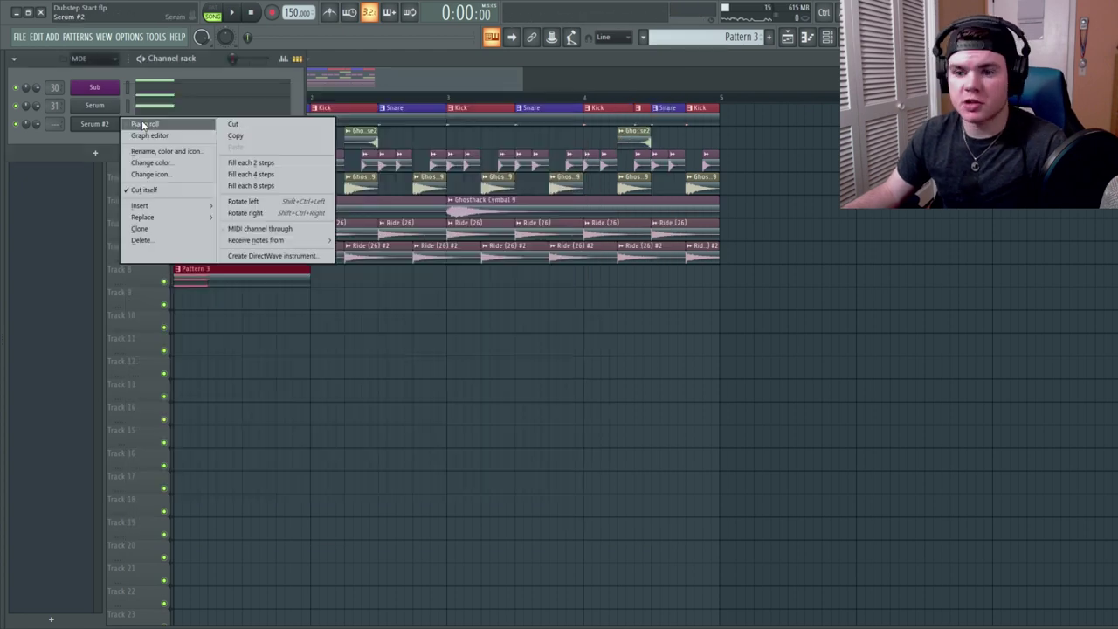
- Open Serum #2's piano roll and place notes on E4, F4 and F#4, two beats apart from beat 3 of bar 1, and play them
left_click(144, 124)
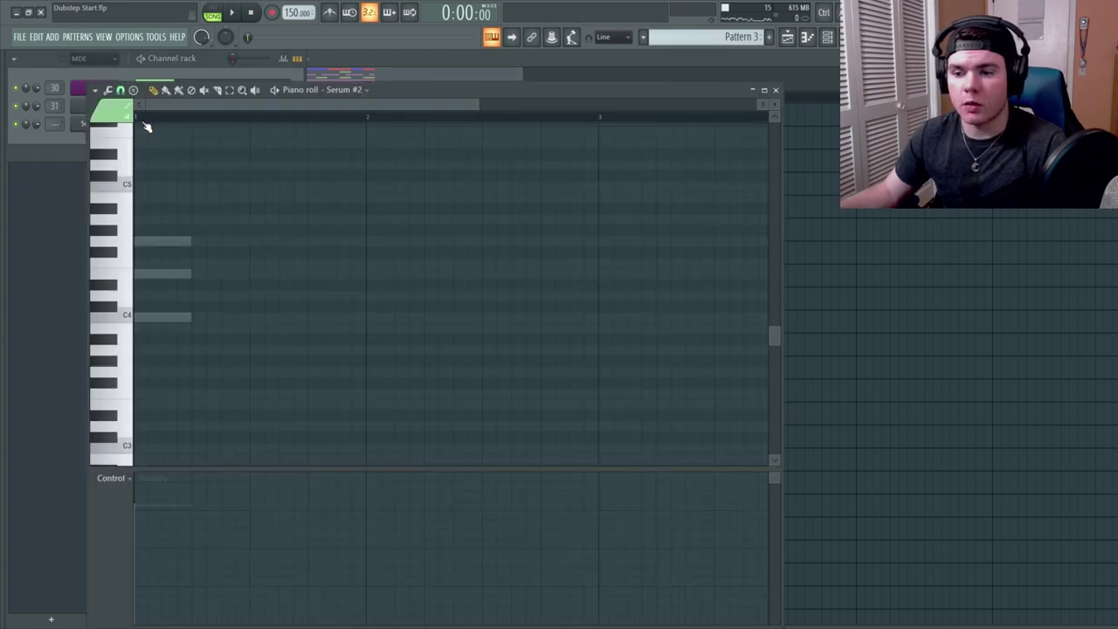
key("space")
key("space")
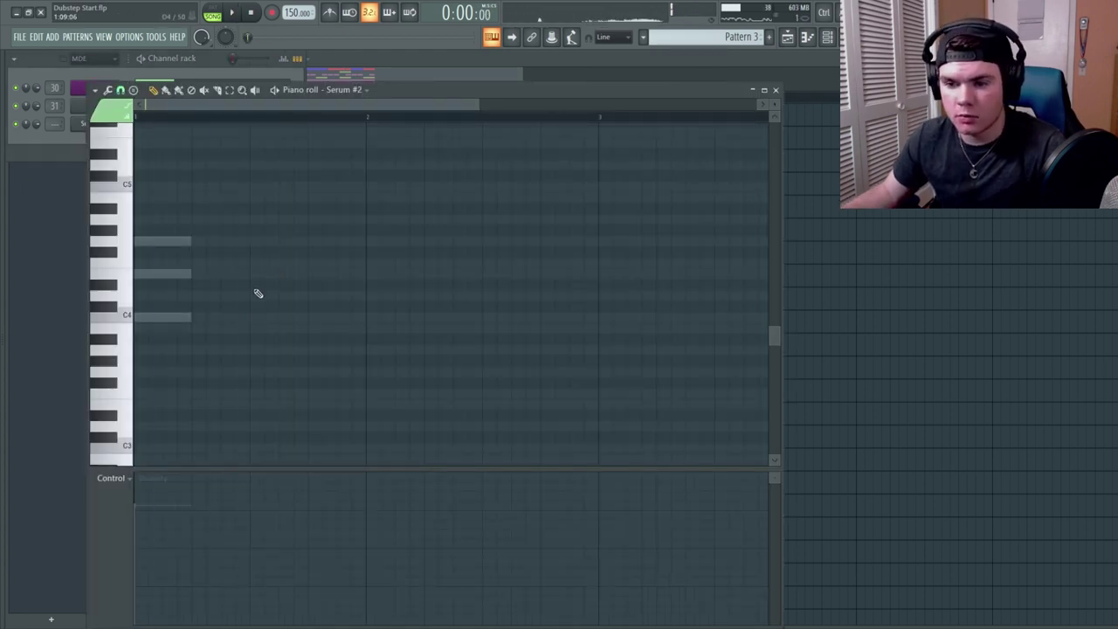
left_click(250, 273)
key("space")
left_click_drag(305, 273, 345, 270)
left_click(366, 262)
left_click(483, 252)
key("space")
key("space")
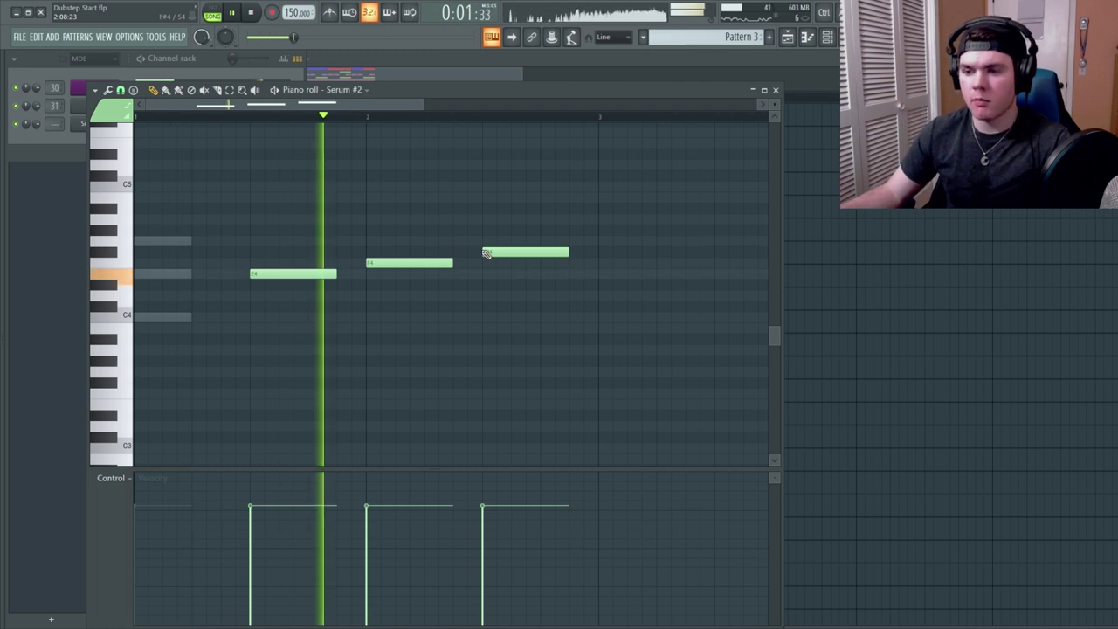
- Shorten the Serum #2 notes to one beat, raise the third to G4, add a half-beat E4 at bar 3 and play back
key("space")
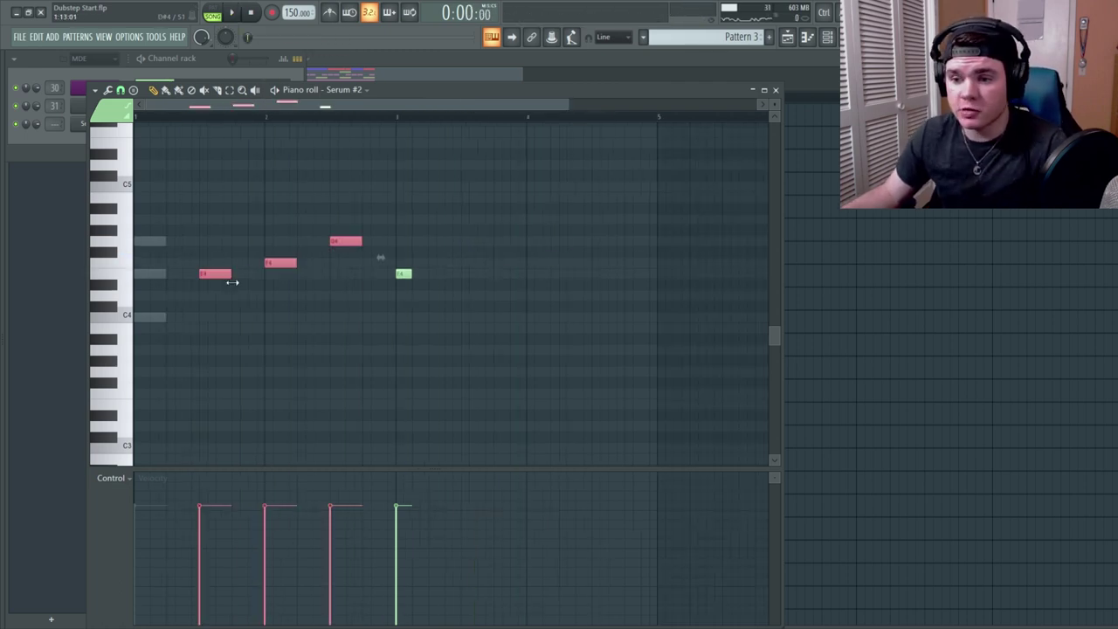
key("space")
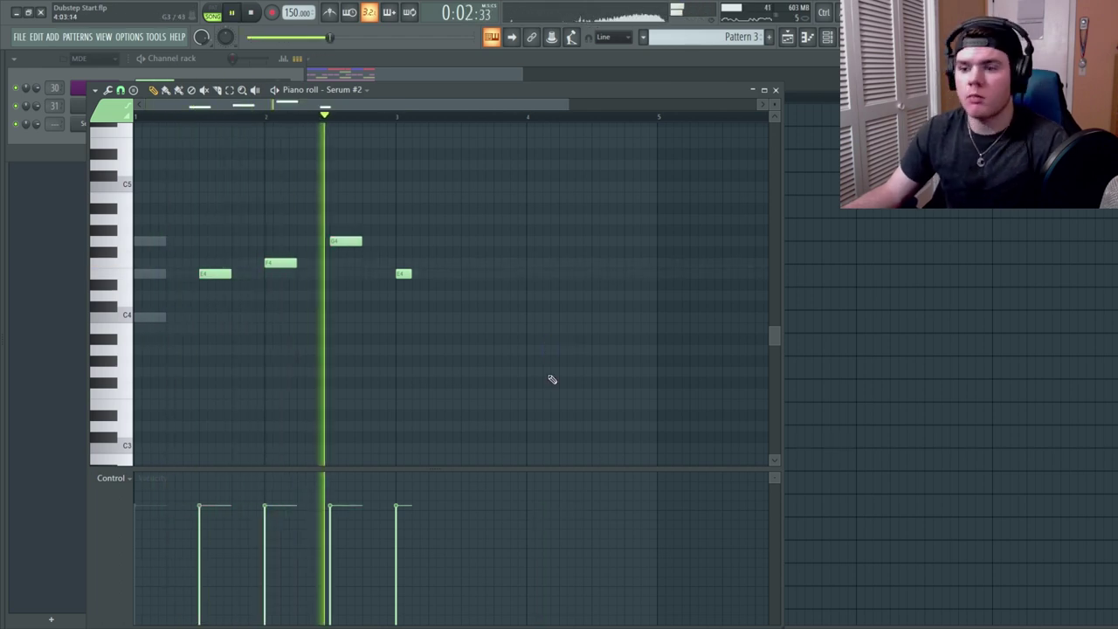
key("space")
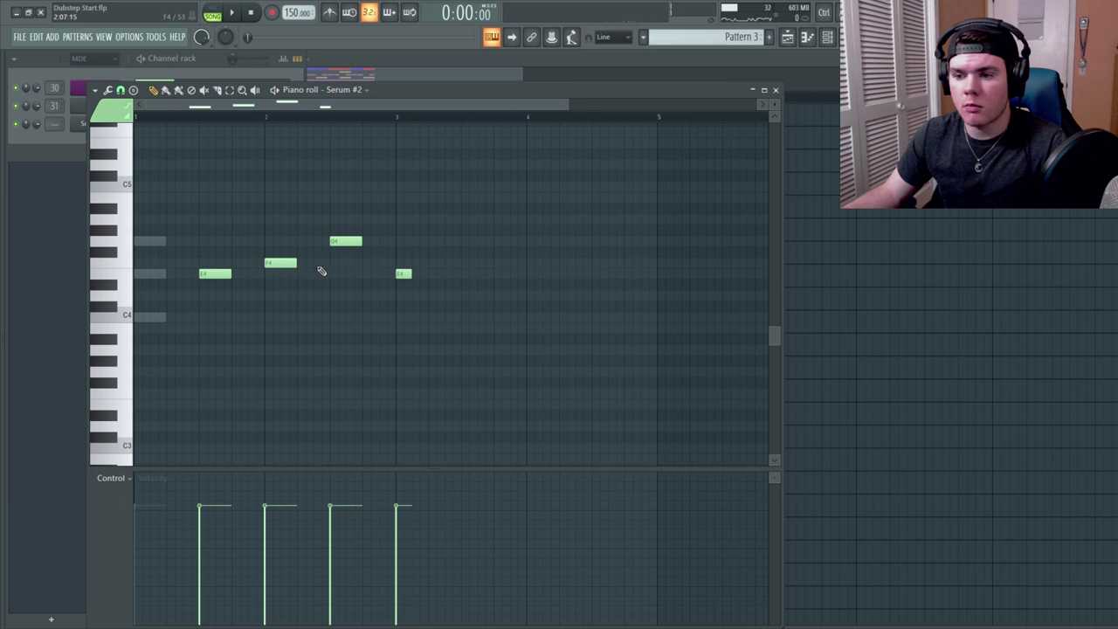
- Assign Serum #2 to mixer track 32, named Main Bass, and route that track only to the Basses bus
left_click(55, 122)
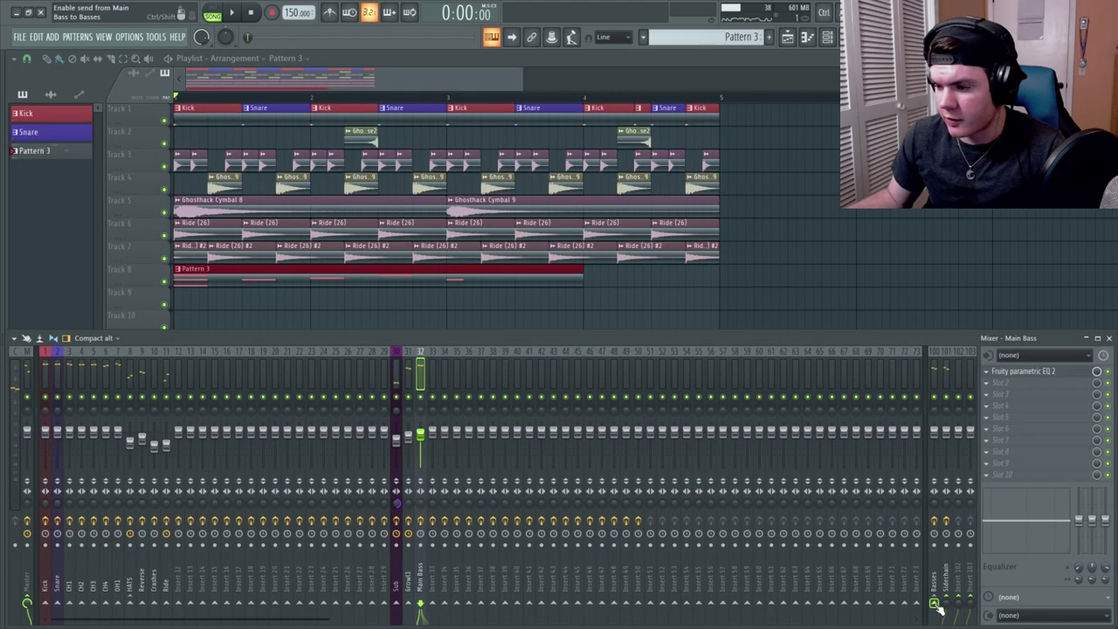
right_click(936, 605)
left_click(946, 585)
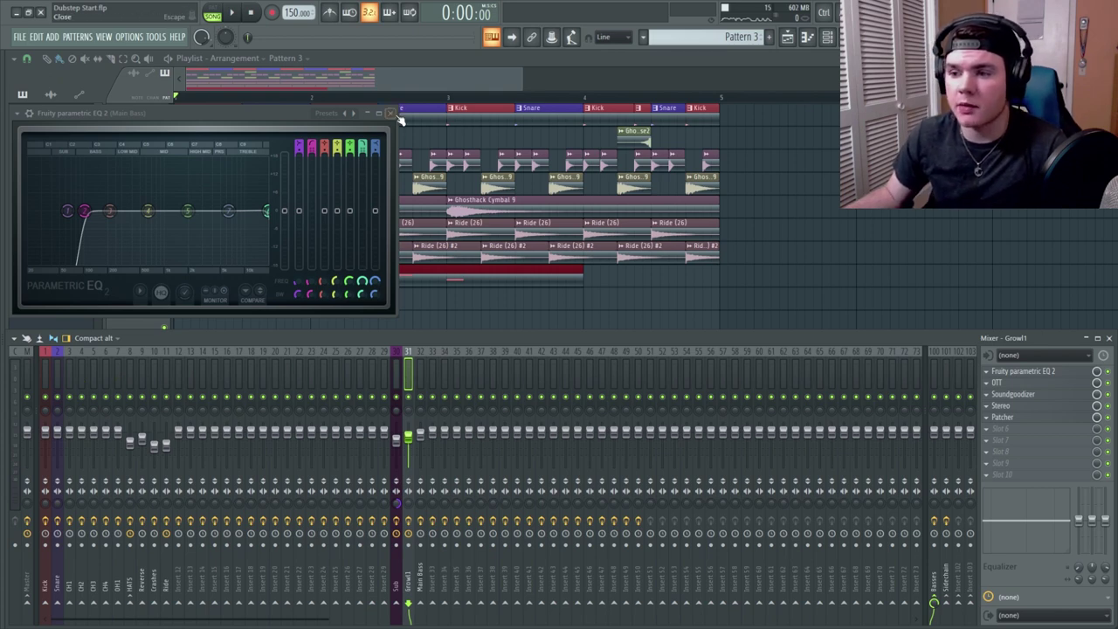
- Close the Main Bass equalizer, copy Growl1's effect chain of OTT, Soundgoodizer, Stereo and Patcher to Main Bass, and play back
left_click(398, 114)
left_click(420, 375)
left_click(407, 374)
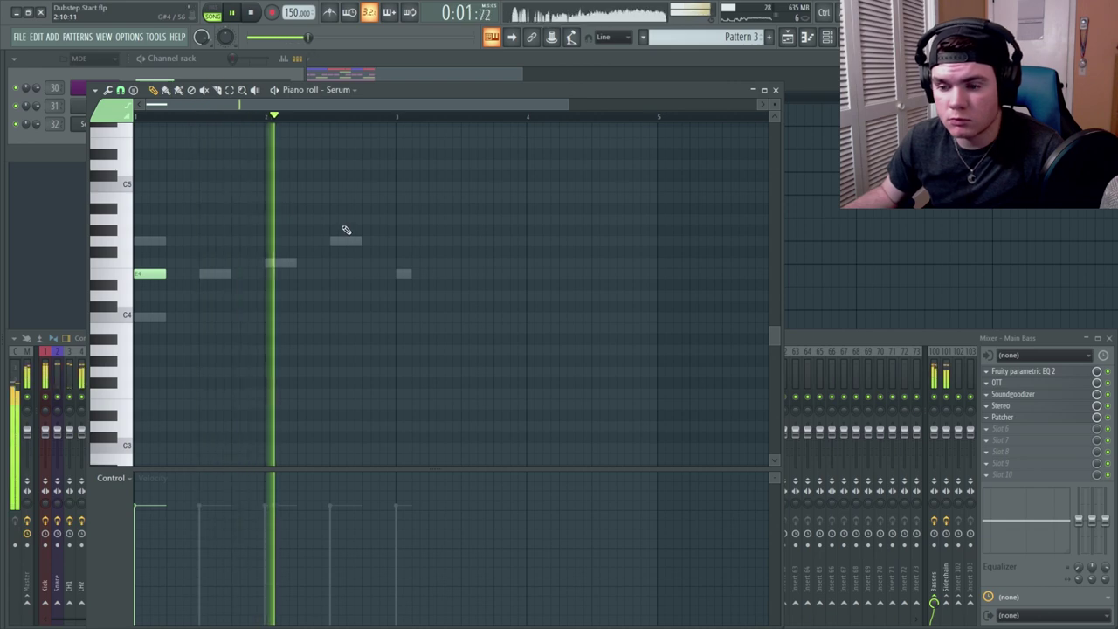
key("space")
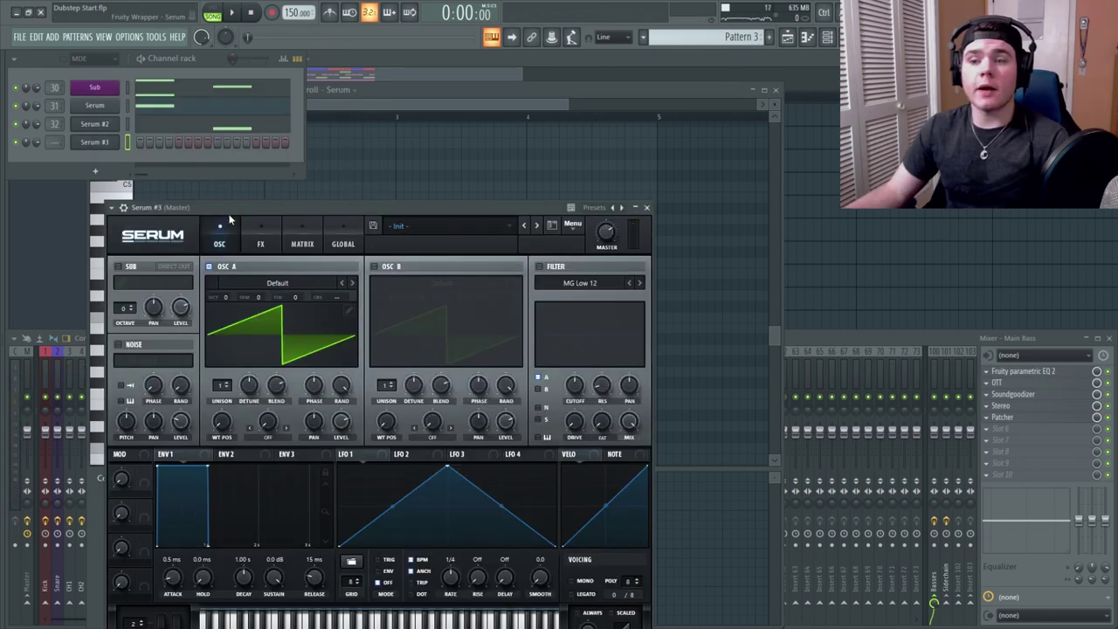
- Load the BASS - Centipede preset in the new Serum #3, audition it and close the plugin window
left_click_drag(246, 204, 260, 145)
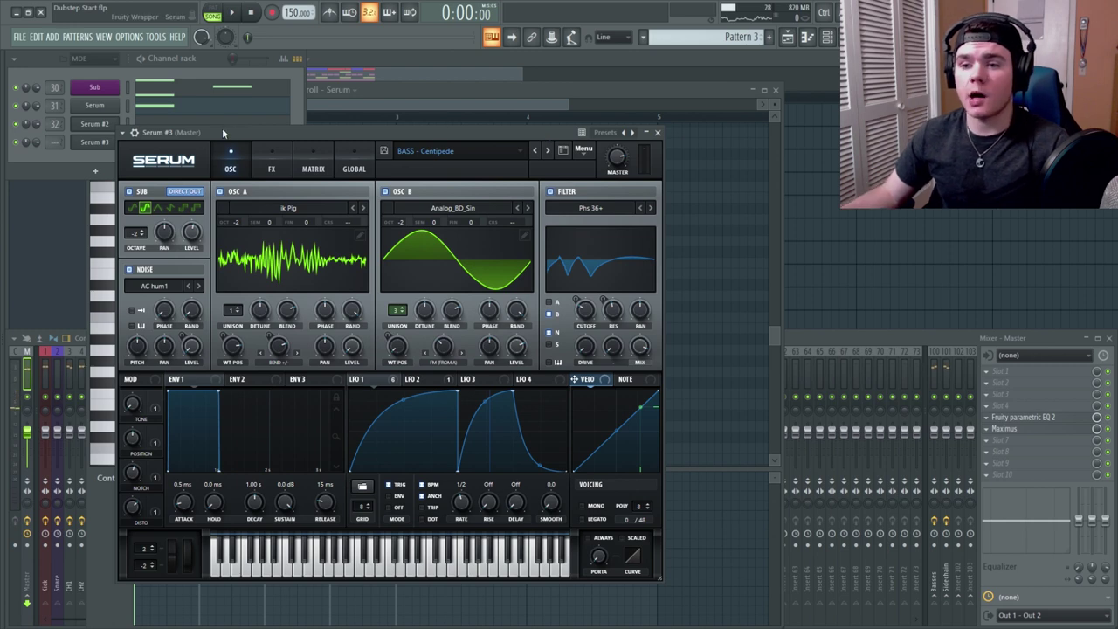
left_click_drag(224, 132, 231, 148)
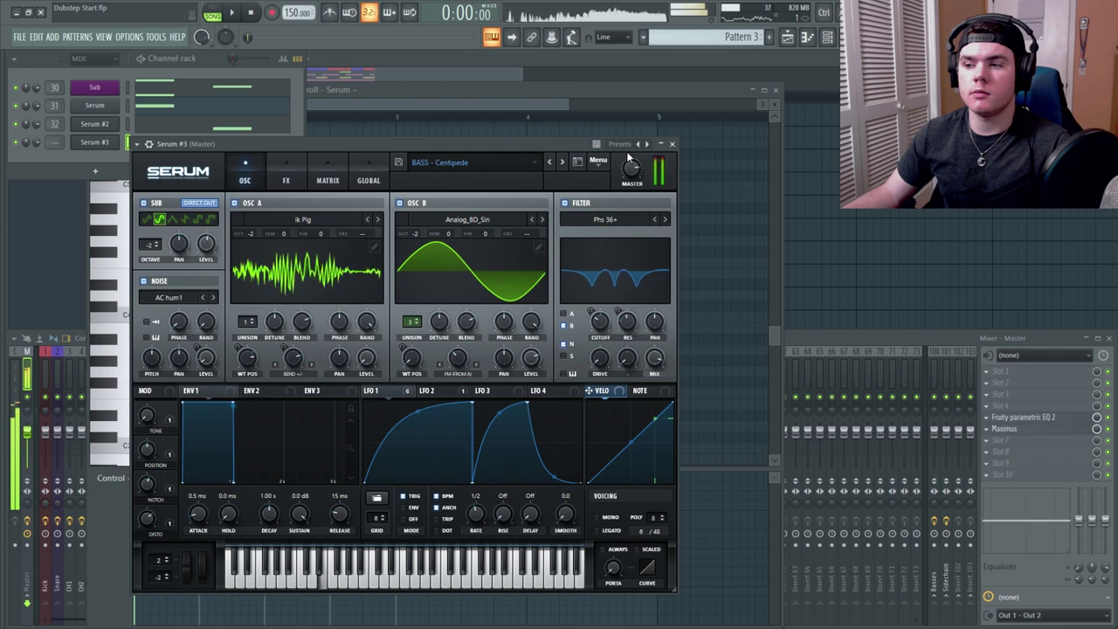
left_click(672, 144)
- Open Serum #3's piano roll and fill the gaps after the Serum #2 notes with one-beat notes on E4, F4 and G4
right_click(102, 144)
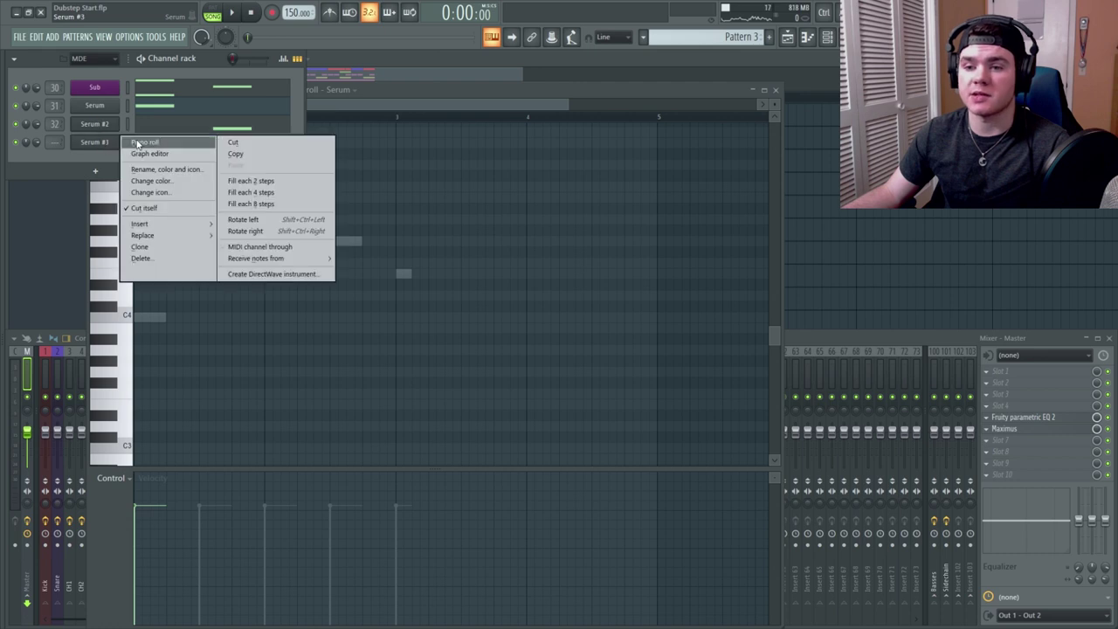
left_click(149, 145)
left_click(233, 275)
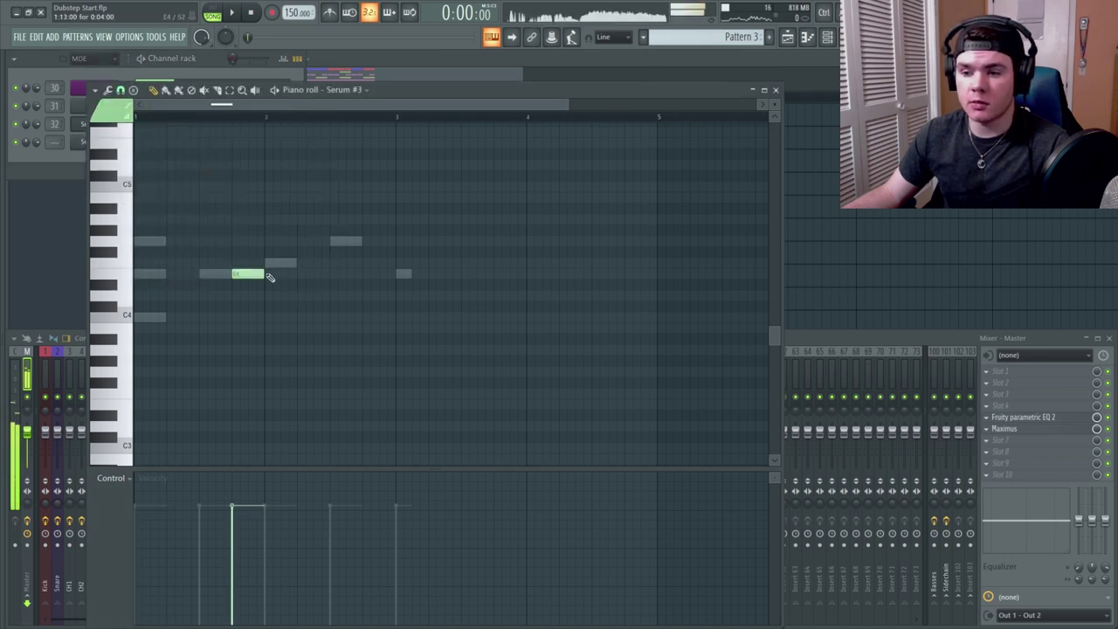
left_click(302, 262)
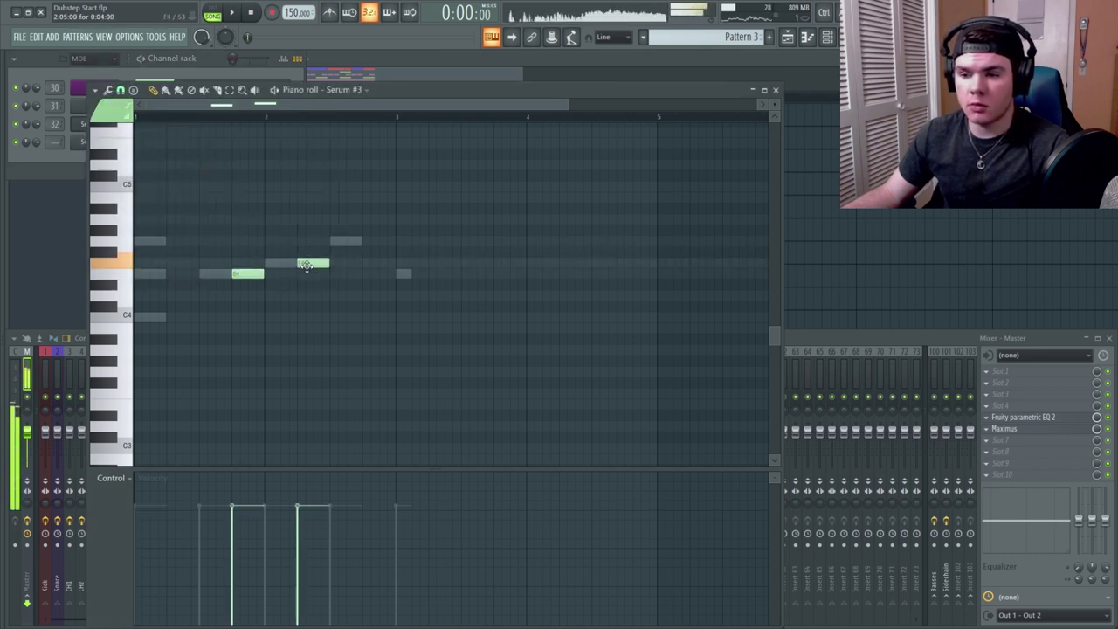
left_click(365, 242)
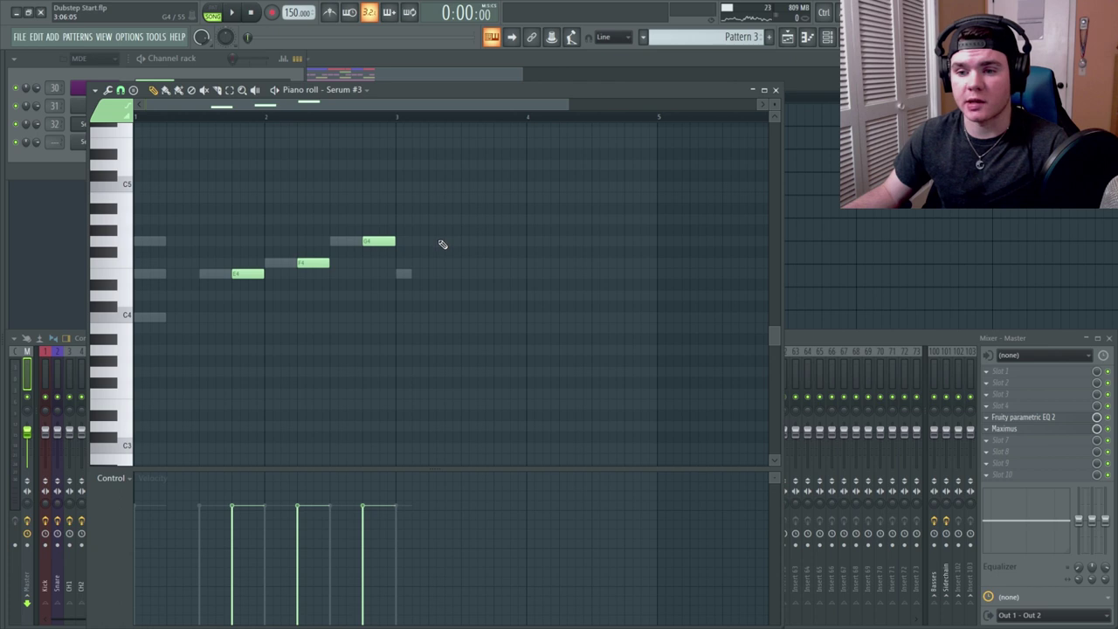
- Play the drop with the new notes, route Serum #3 to mixer track 33 and listen to the arrangement again
key("space")
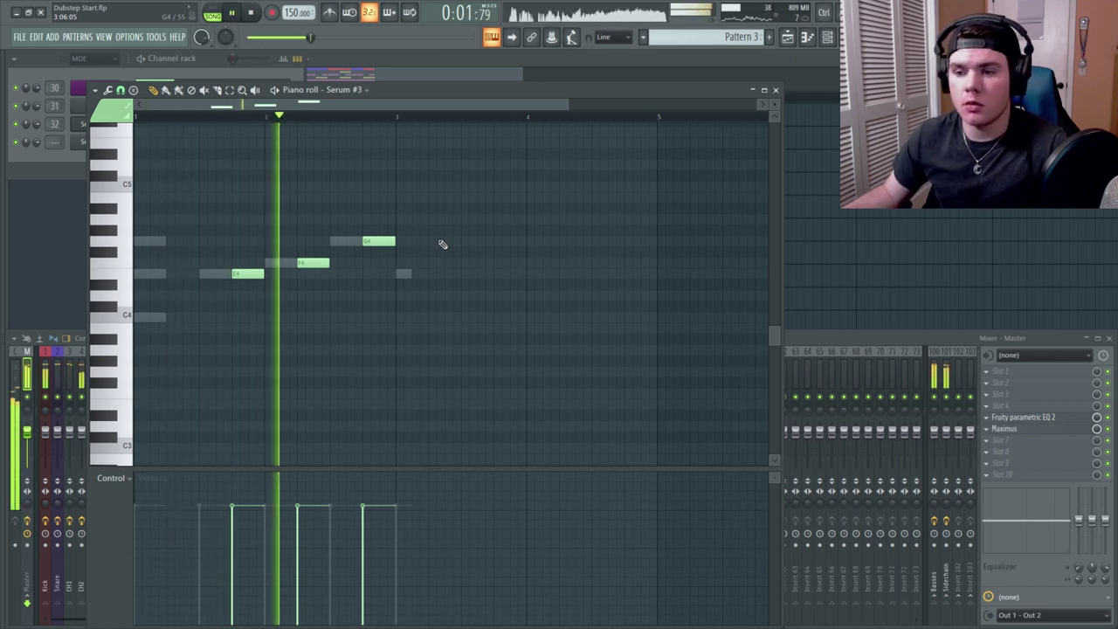
key("space")
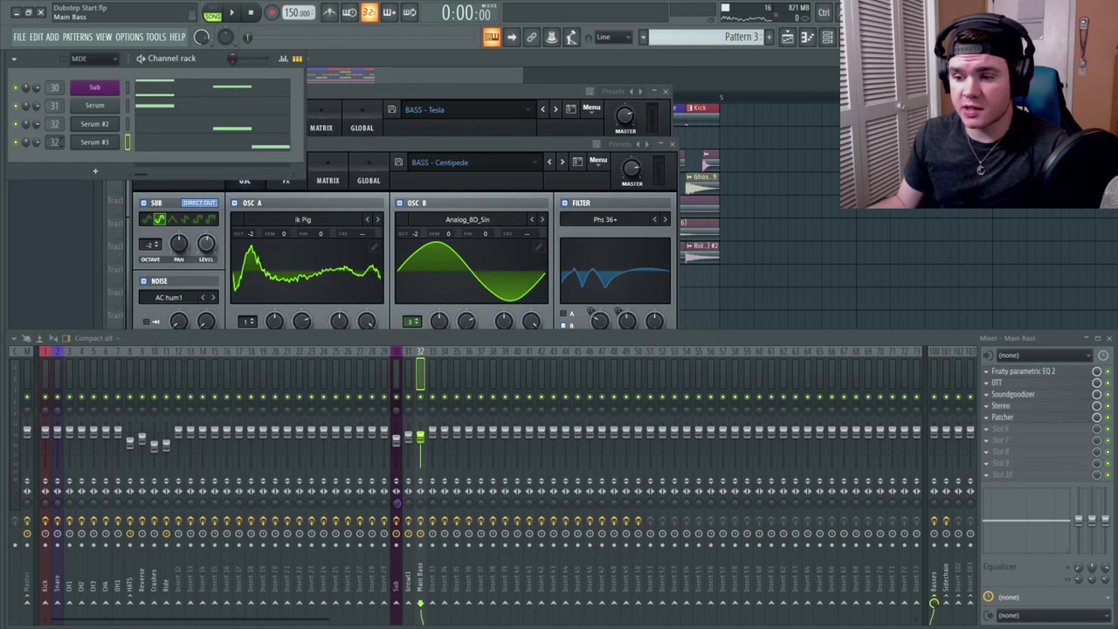
key("ctrl+l")
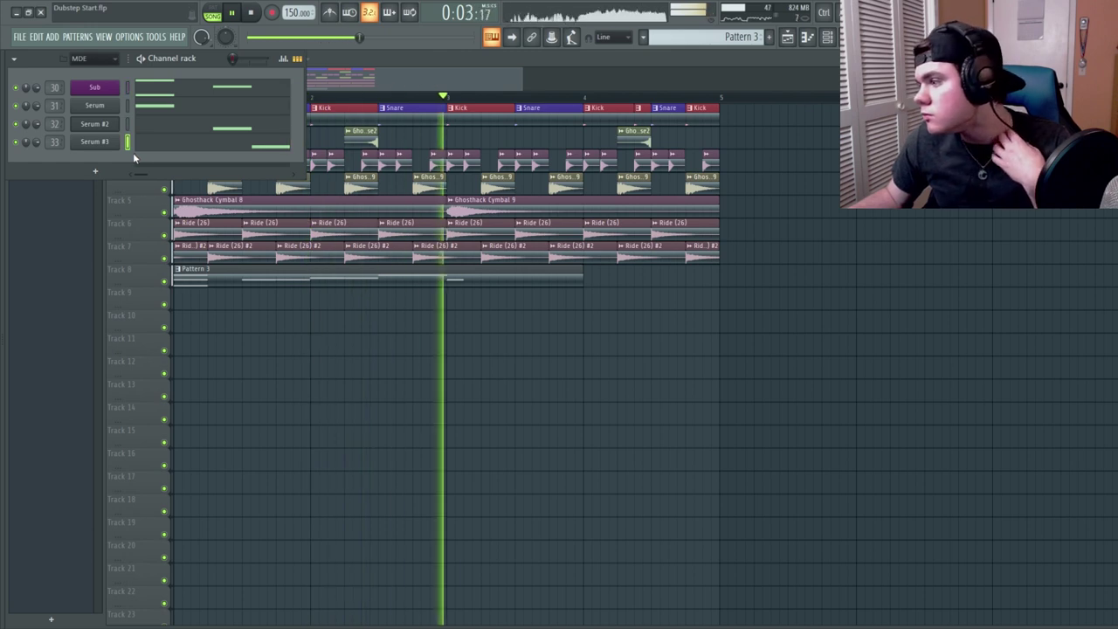
key("space")
- Add a Harmor channel, reposition its window and load the Default preset
left_click(95, 170)
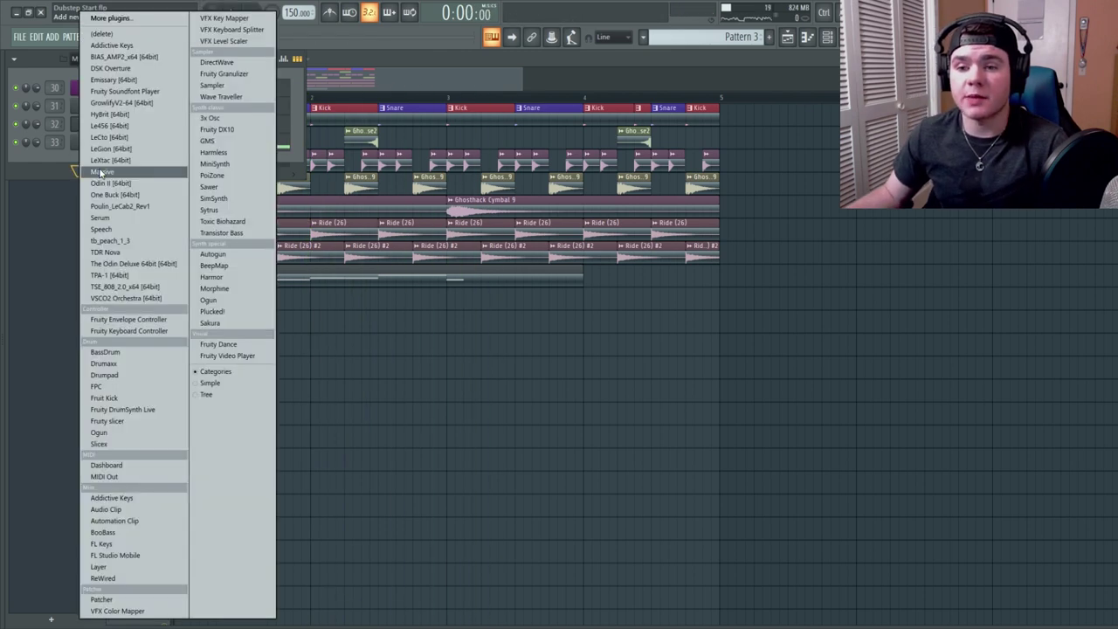
left_click(229, 278)
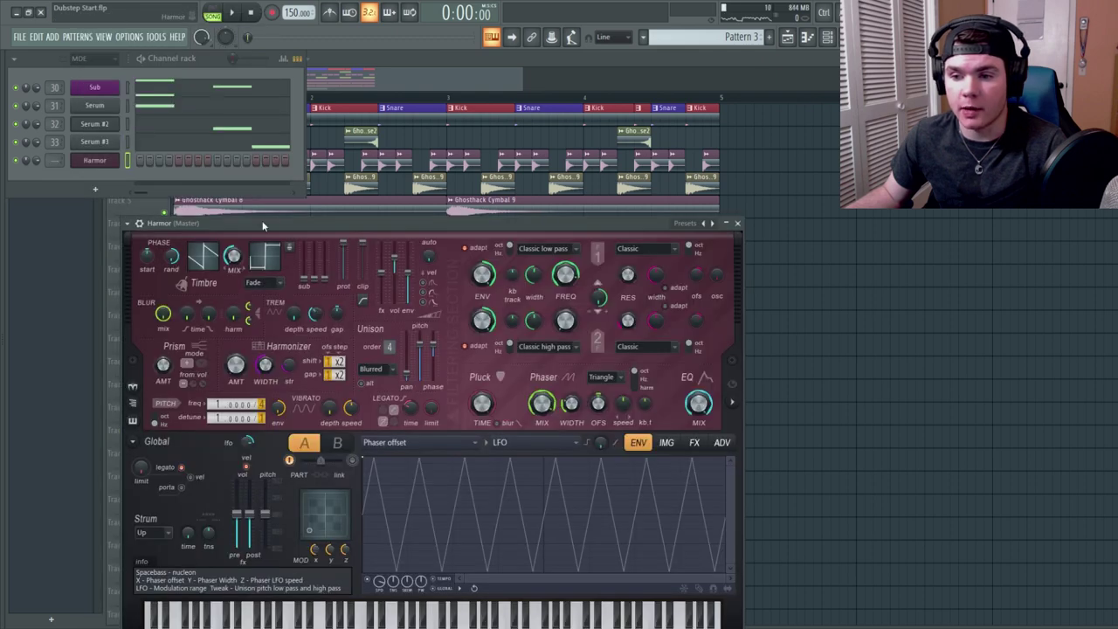
left_click_drag(262, 220, 336, 175)
left_click(226, 175)
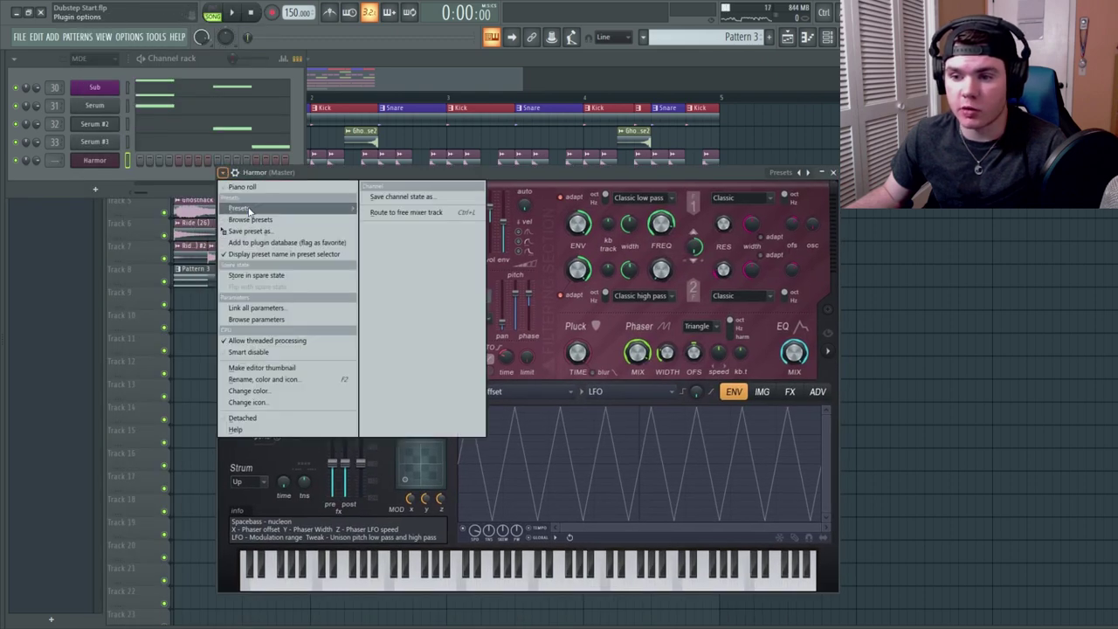
mouse_move(240, 208)
left_click(382, 63)
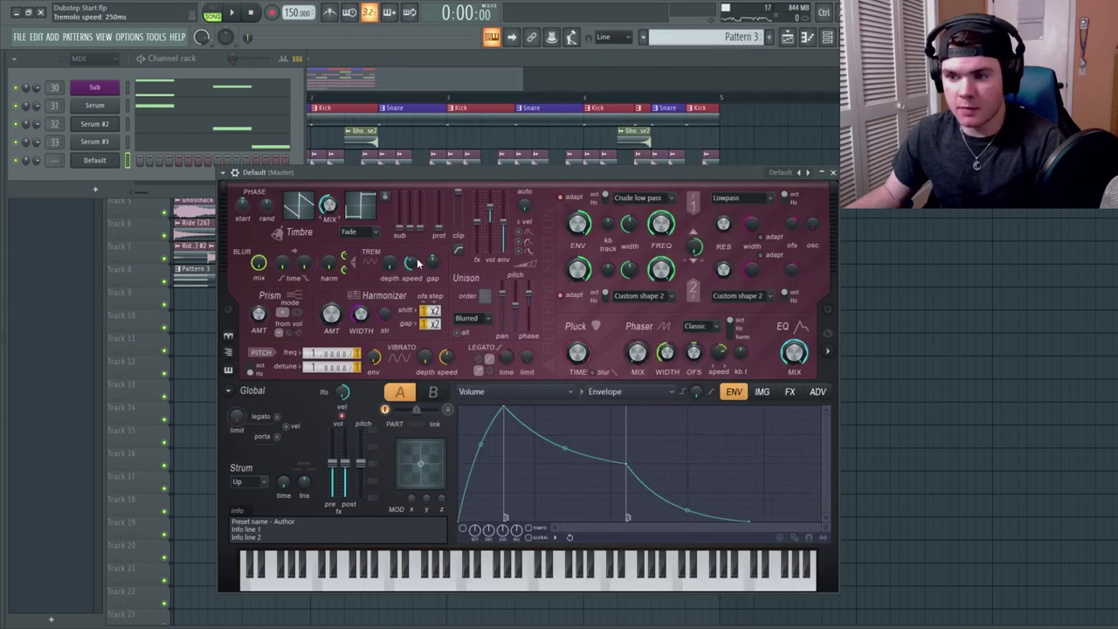
- Set Harmor's unison order to 9, raise the unison pitch amount and set its compression mode to Warming
left_click_drag(485, 296, 485, 266)
left_click_drag(515, 303, 515, 292)
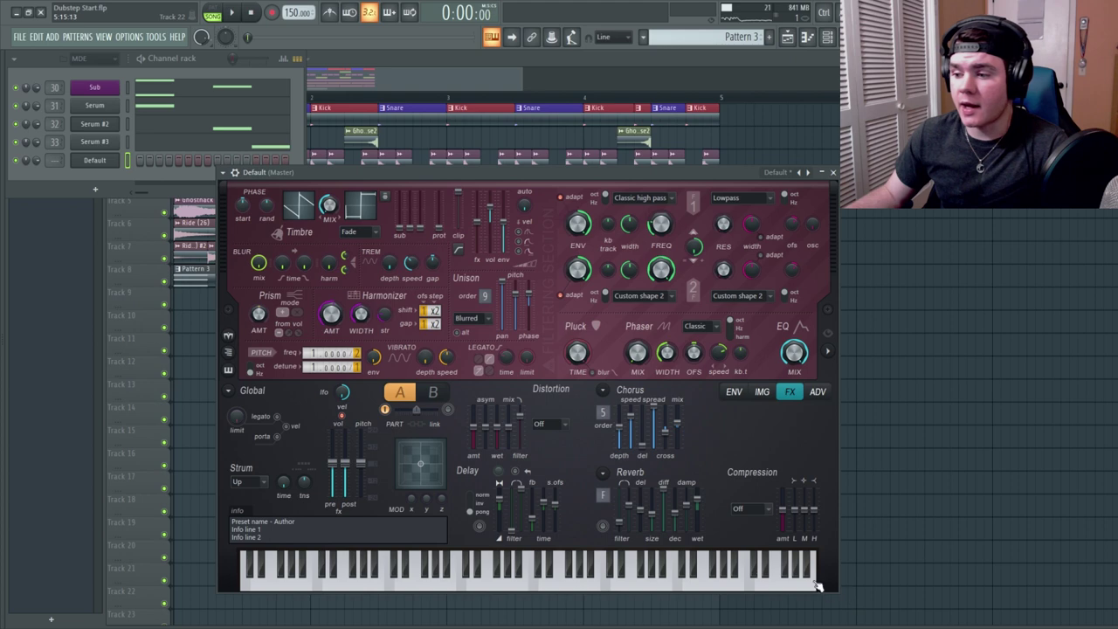
left_click(739, 509)
left_click(744, 551)
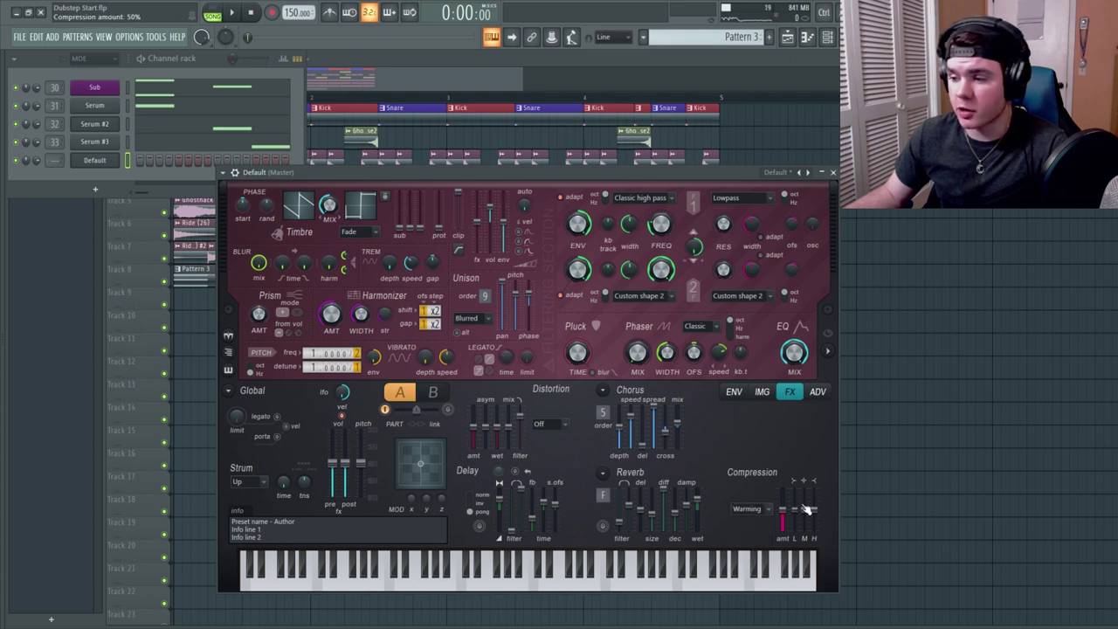
- Raise the low, mid and high band levels of Harmor's compression and close the plugin
left_click_drag(815, 513, 815, 498)
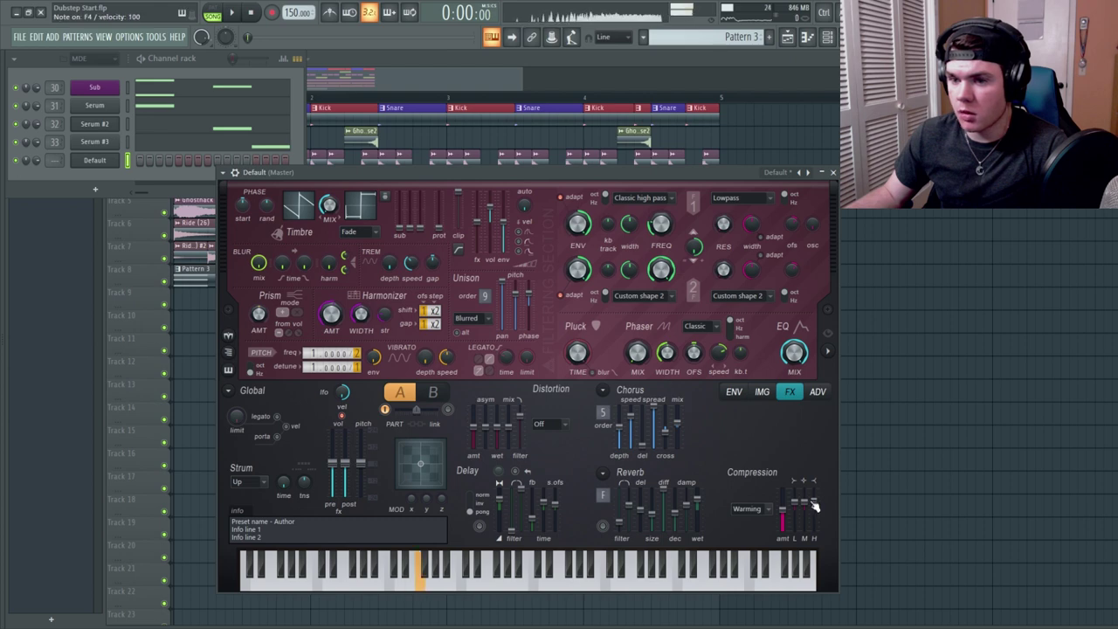
left_click(832, 172)
- In the Default channel's piano roll, add one-beat notes on E4, F4 and G4 at 1.3, 2.1 and 2.3, and play them back
right_click(128, 153)
left_click(139, 163)
left_click(219, 275)
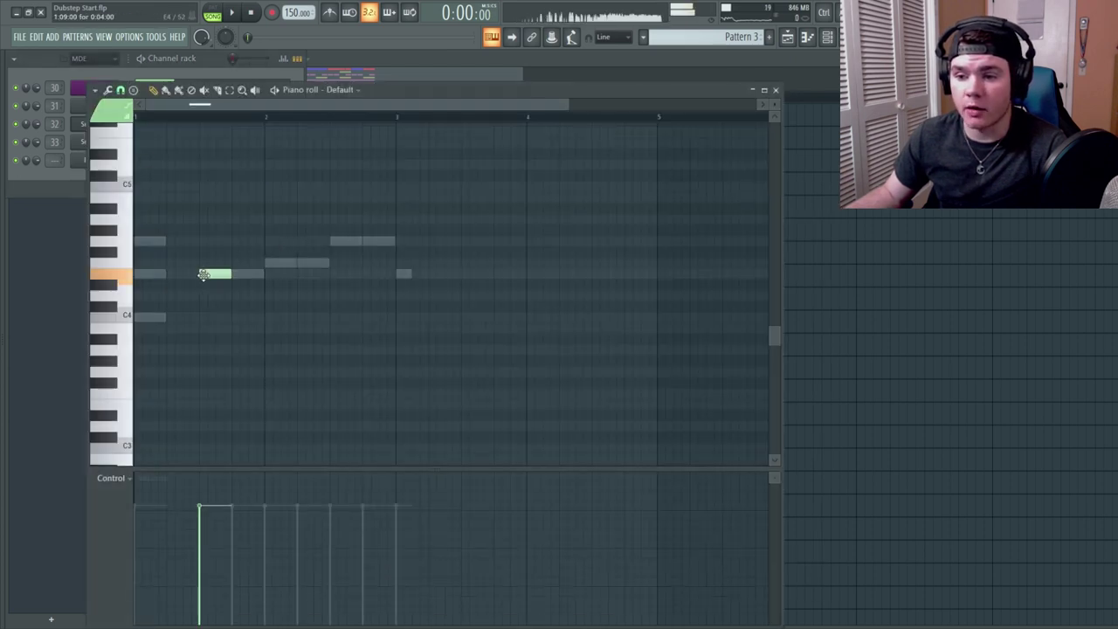
left_click(281, 263)
left_click(347, 242)
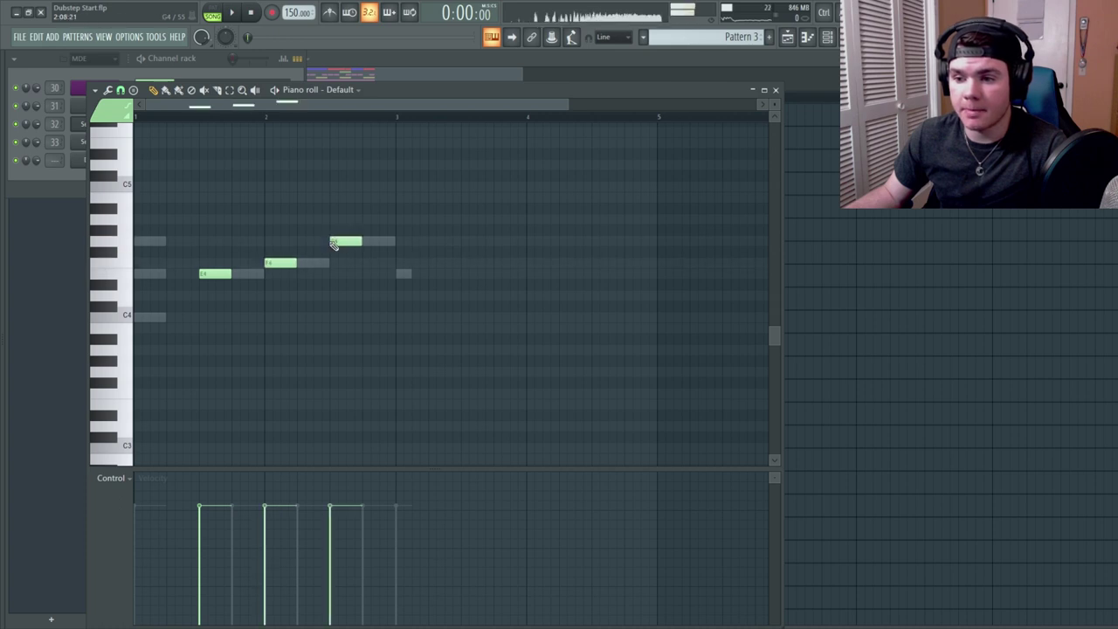
key("space")
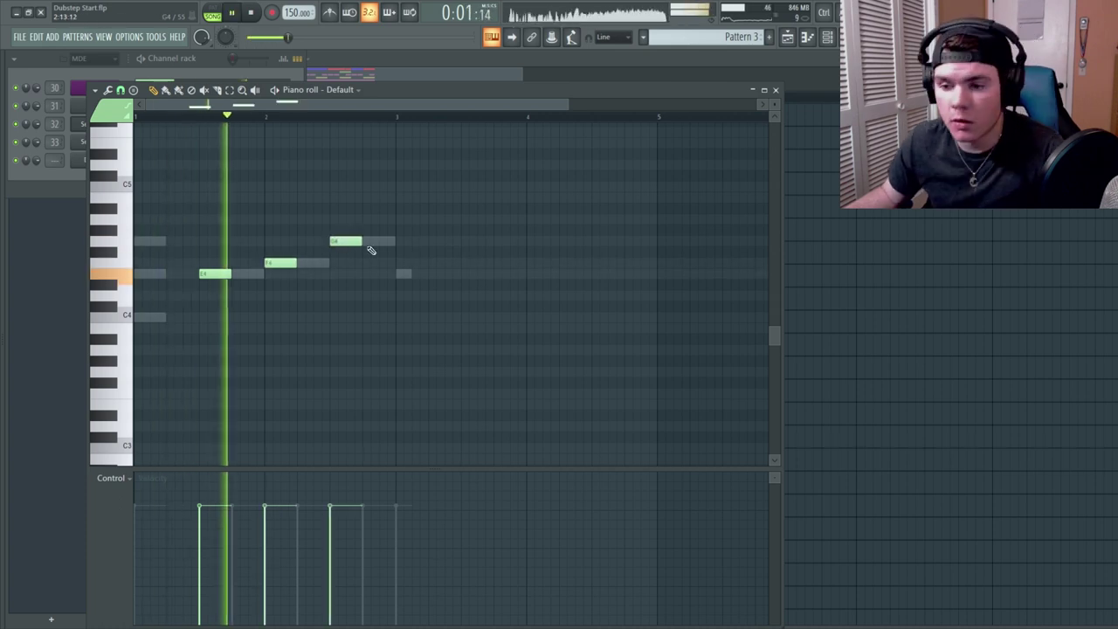
key("space")
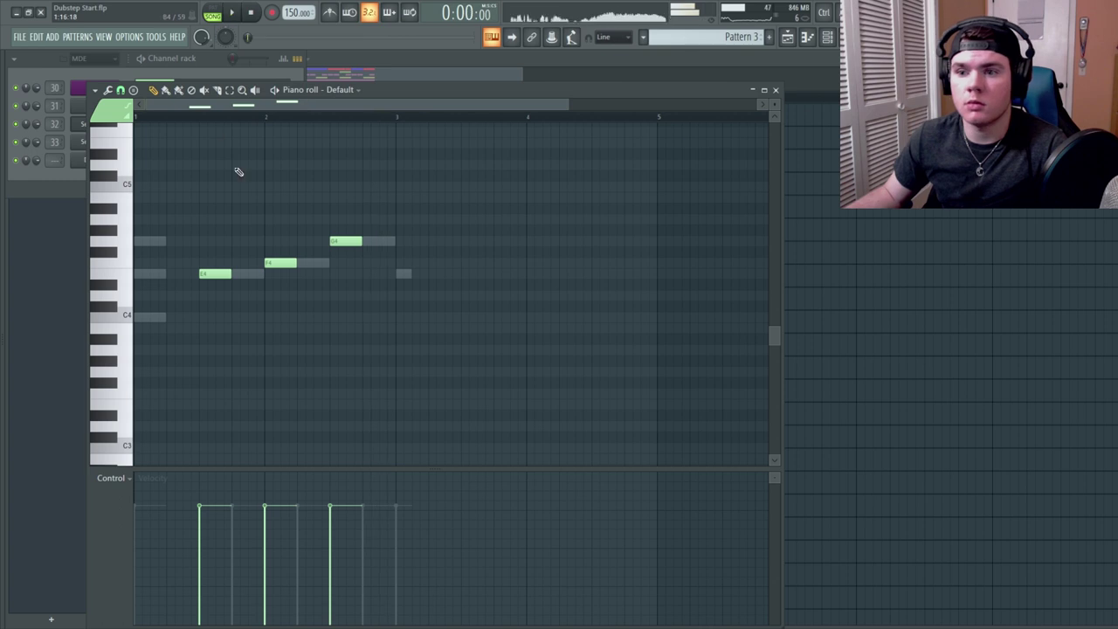
- Name a mixer track Main Layer and route the Default channel to mixer track 33
left_click(205, 59)
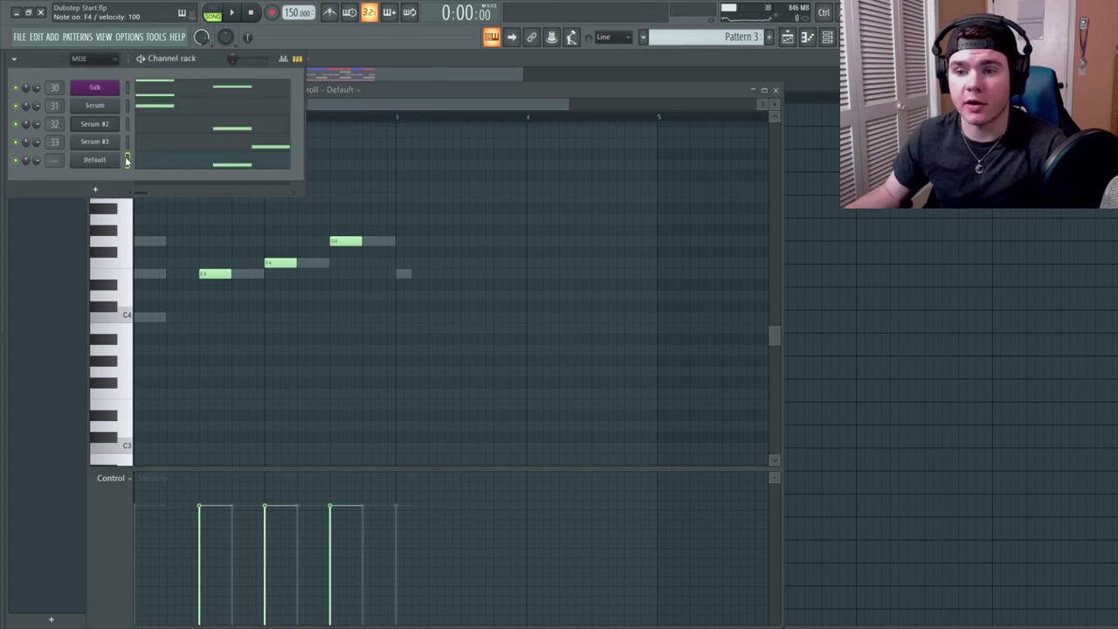
key("F9")
right_click(447, 363)
left_click(468, 360)
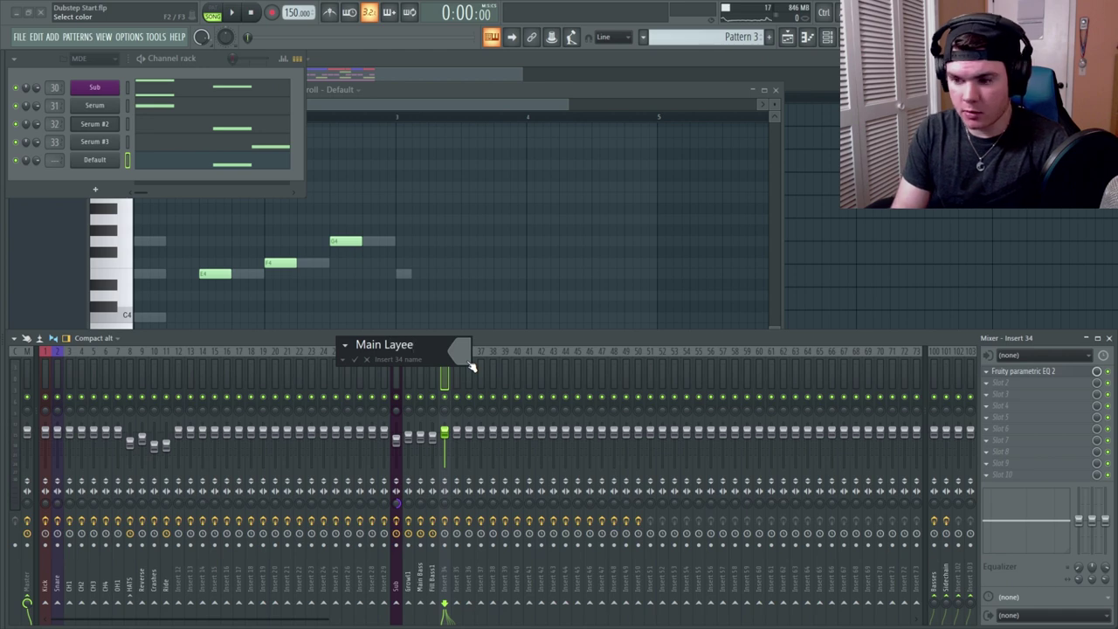
type("Main Layeer")
key("BackSpace")
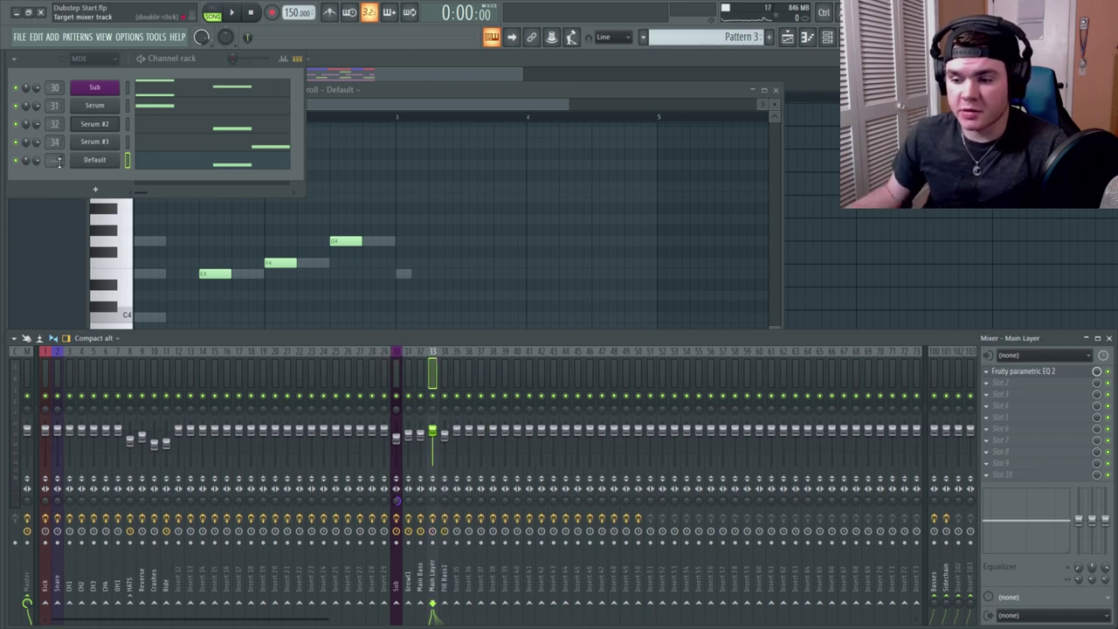
left_click_drag(60, 161, 59, 123)
- Enable Harmor's reverb and listen to the arrangement with the new layer
left_click(606, 526)
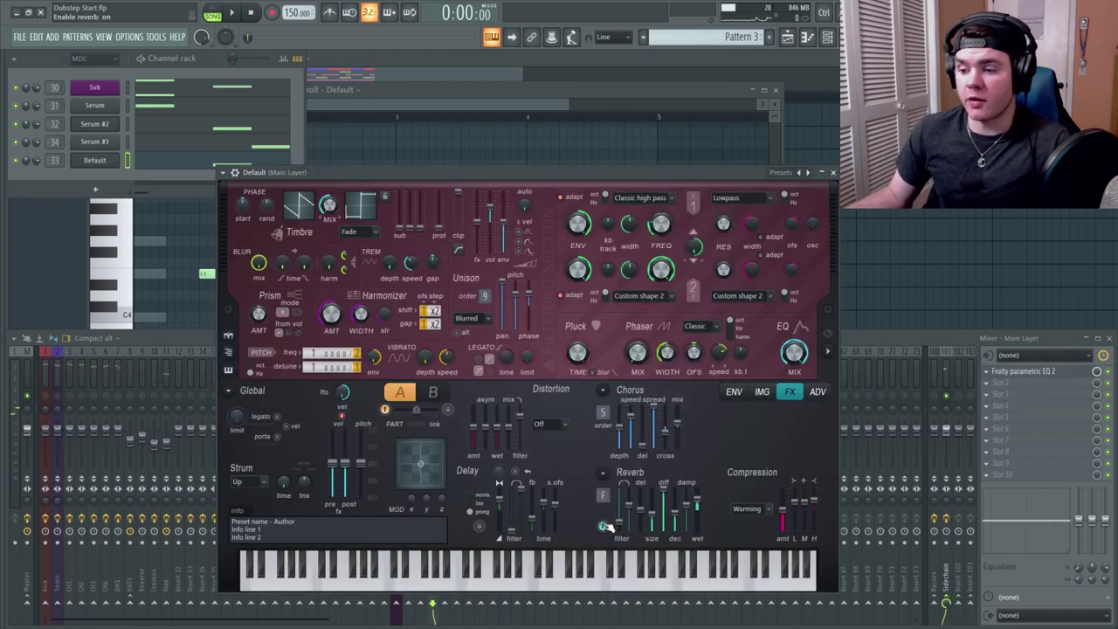
key("space")
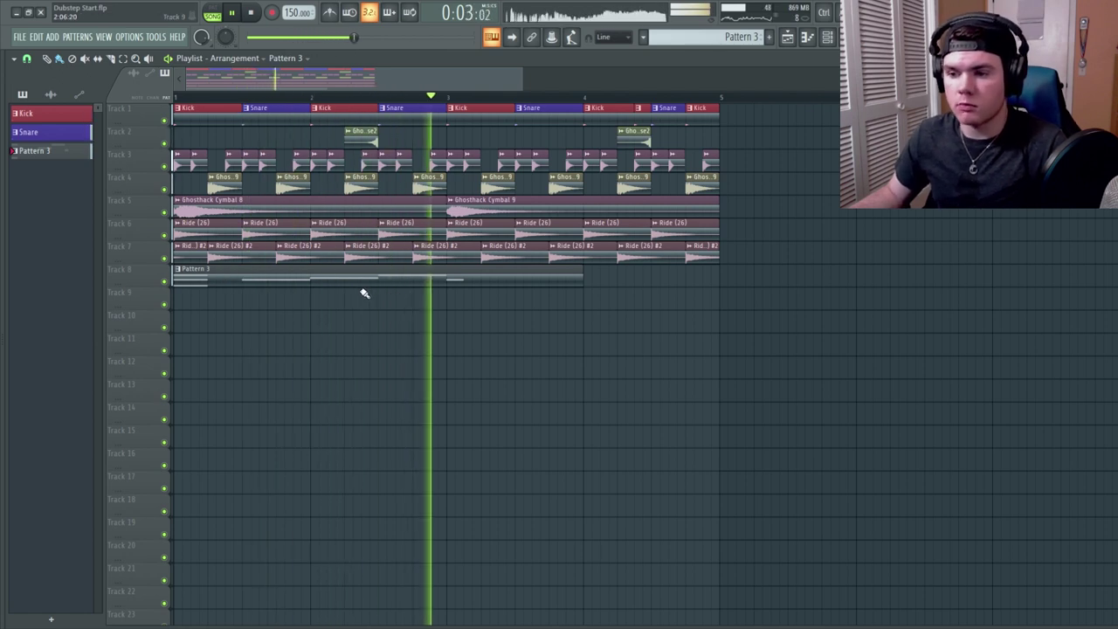
key("space")
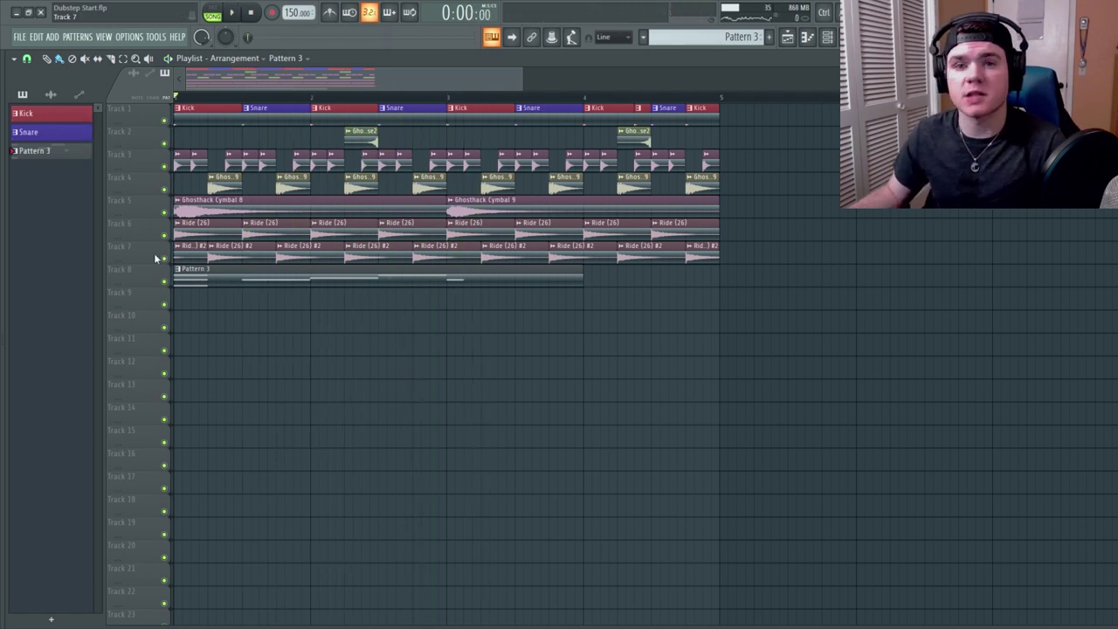
- Place the Ghosthack Bass X Spaceship sample from the 50 Bass One Shots folder on Track 9 at beat 2 of bar 1
key("alt+F8")
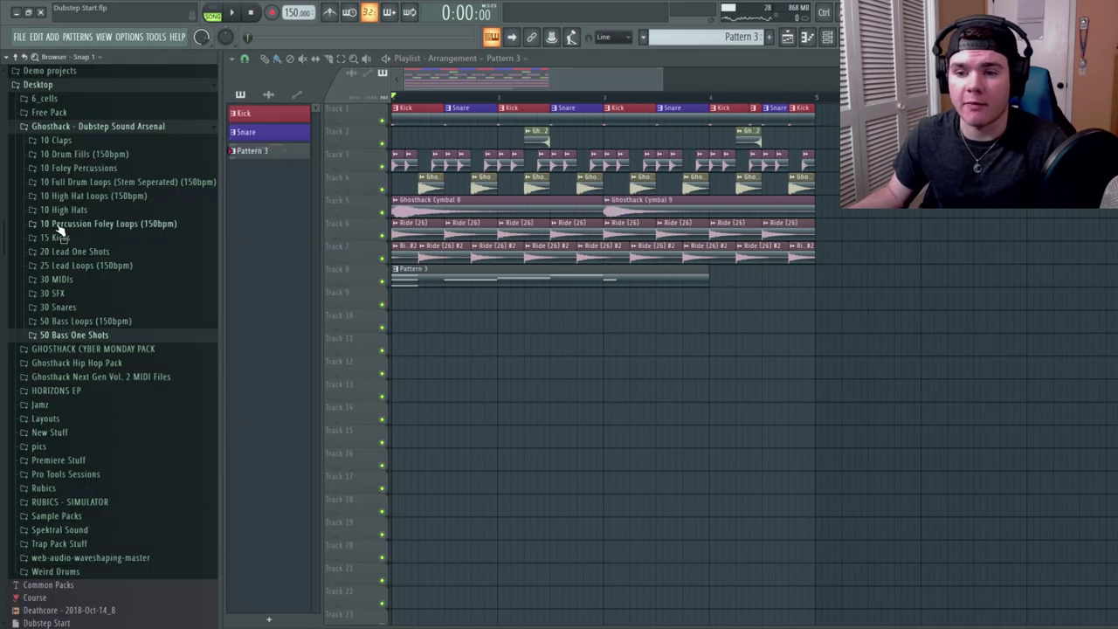
left_click(103, 335)
scroll(131, 342, "down", 4)
scroll(112, 229, "down", 5)
scroll(118, 214, "down", 3)
left_click_drag(105, 436, 210, 295)
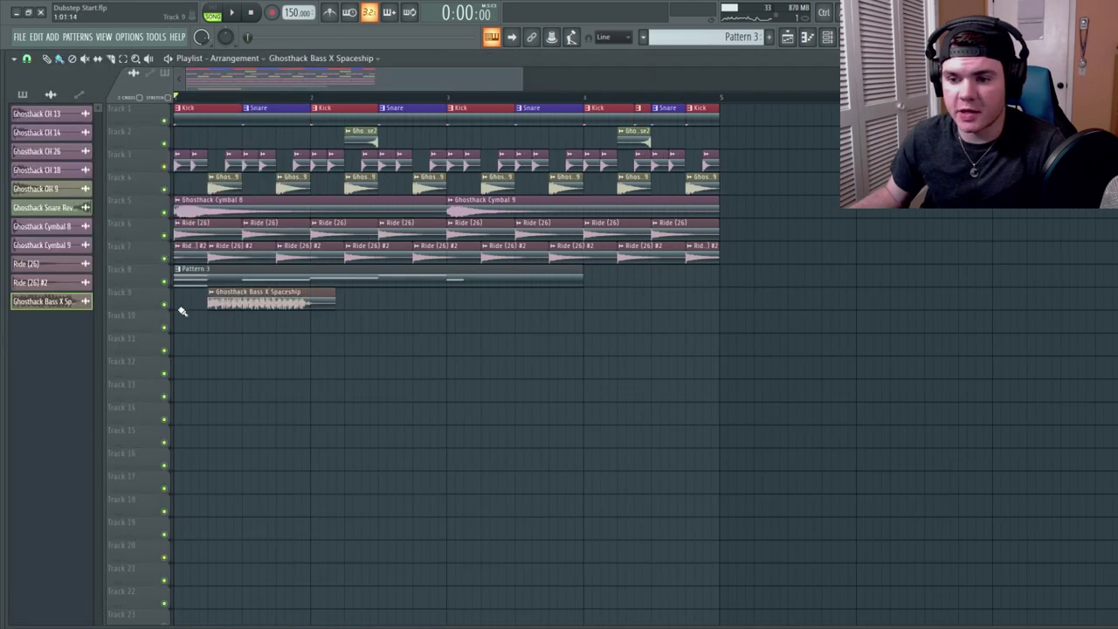
- Audition Track 9 solo and trim the Spaceship clip to one beat by slicing it at beat 3 and deleting the remainder
right_click(166, 305)
key("space")
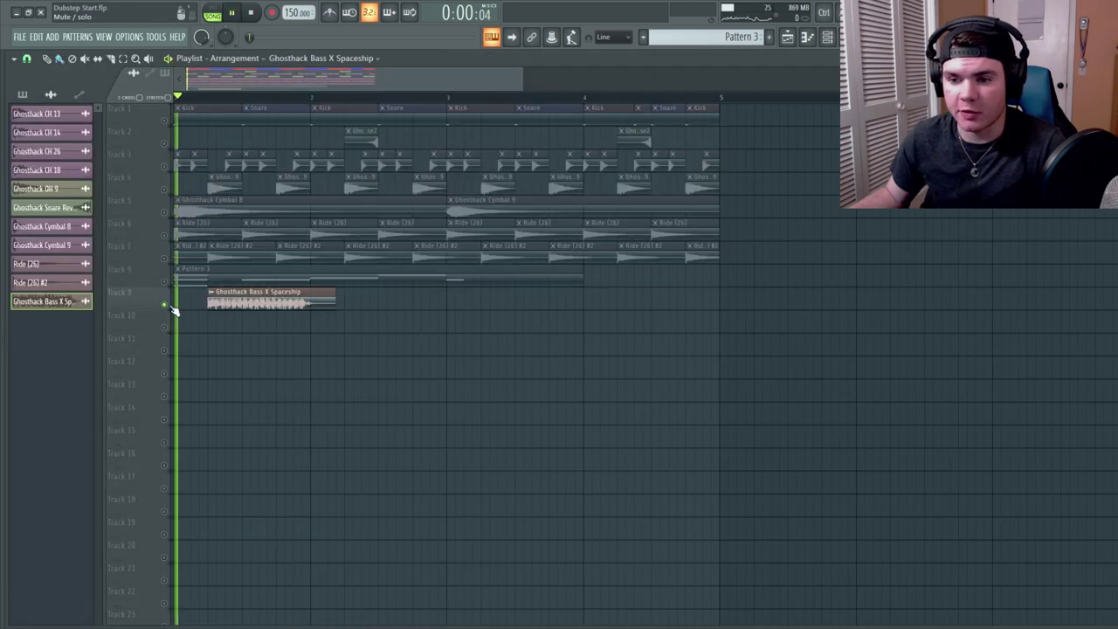
key("space")
key("space")
scroll(212, 107, "up", 4)
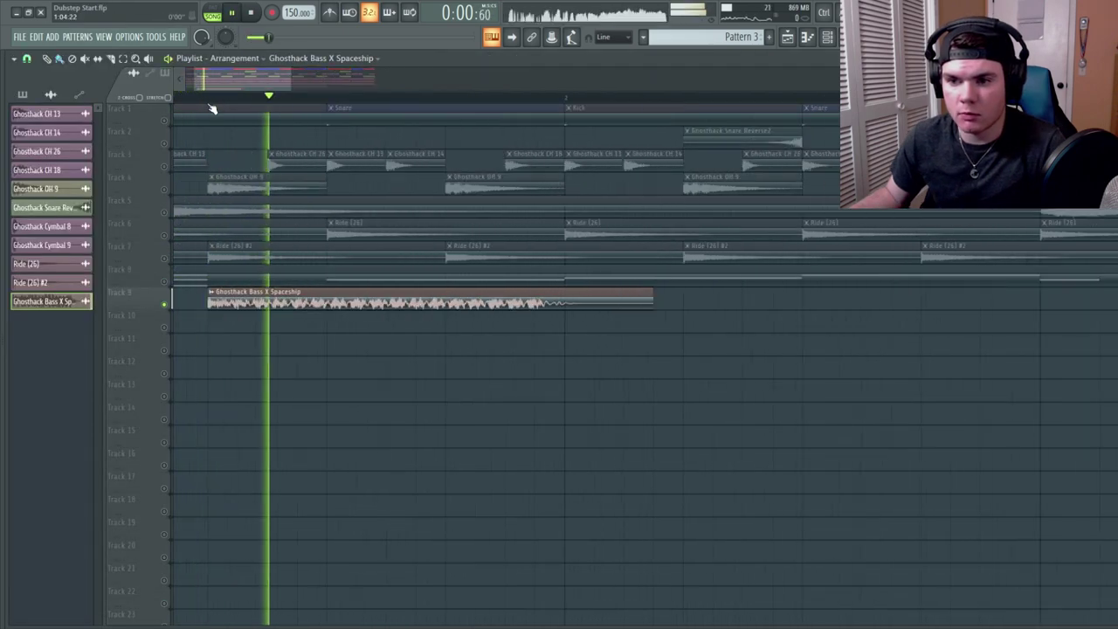
scroll(202, 102, "left", 2)
key("space")
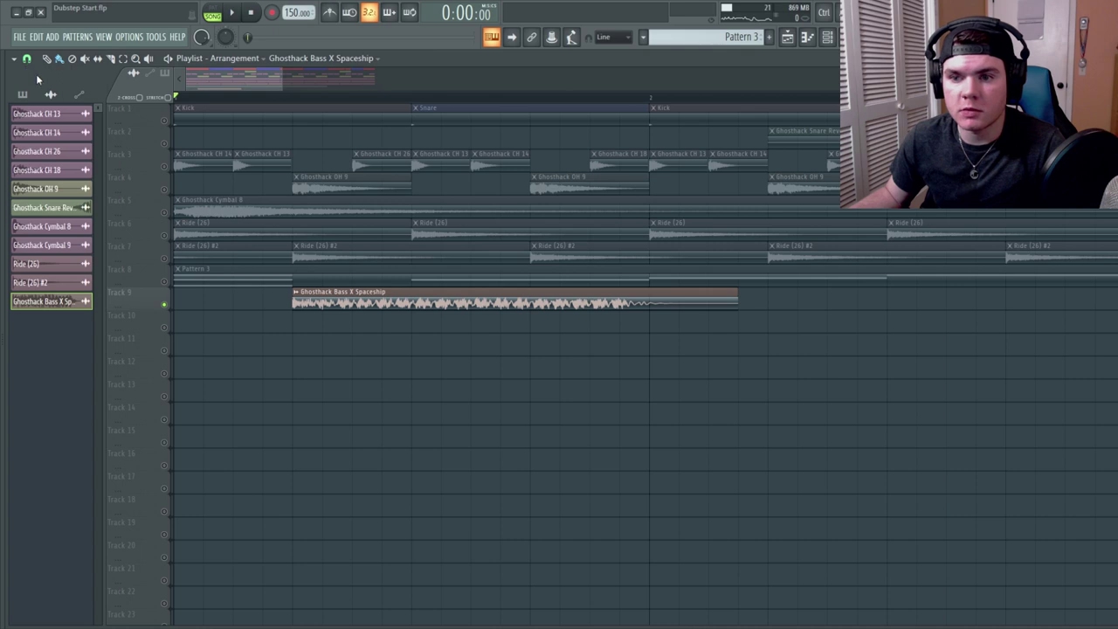
left_click(425, 297)
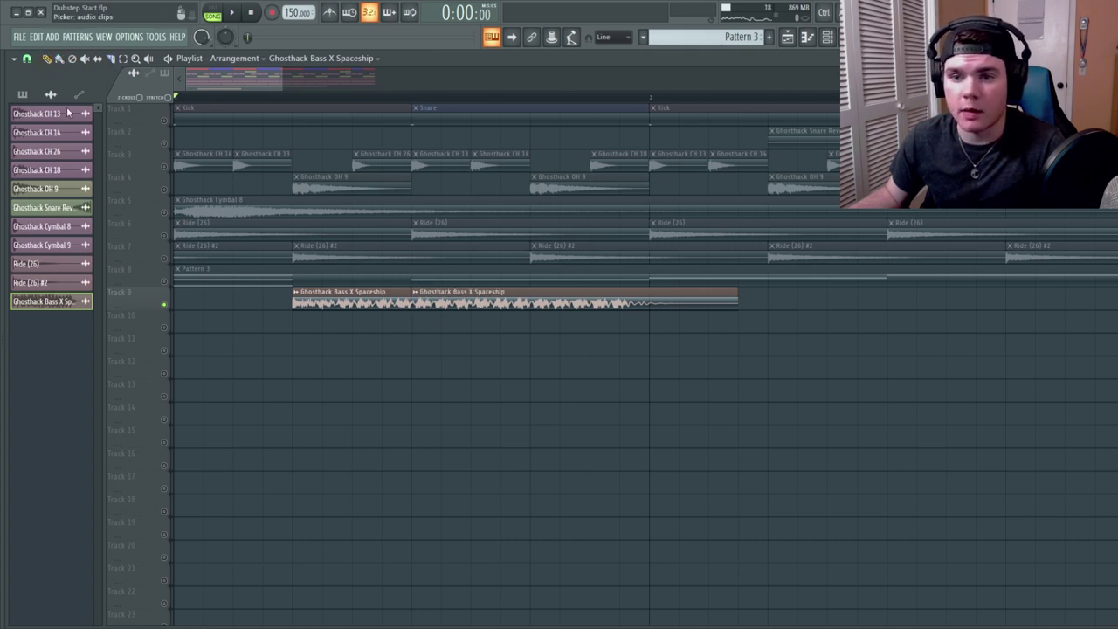
right_click(478, 305)
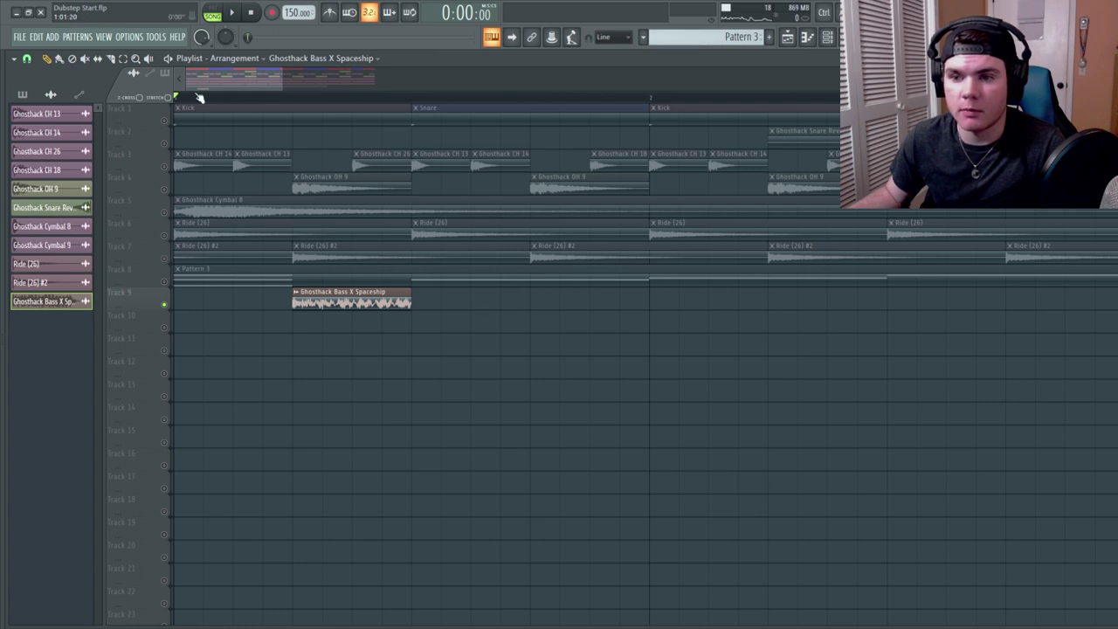
- Add the Ghosthack Bass X Squelch sample on Track 10 beneath the Spaceship clip, trim it to one beat and play the arrangement
left_click_drag(199, 98, 337, 327)
double_click(339, 319)
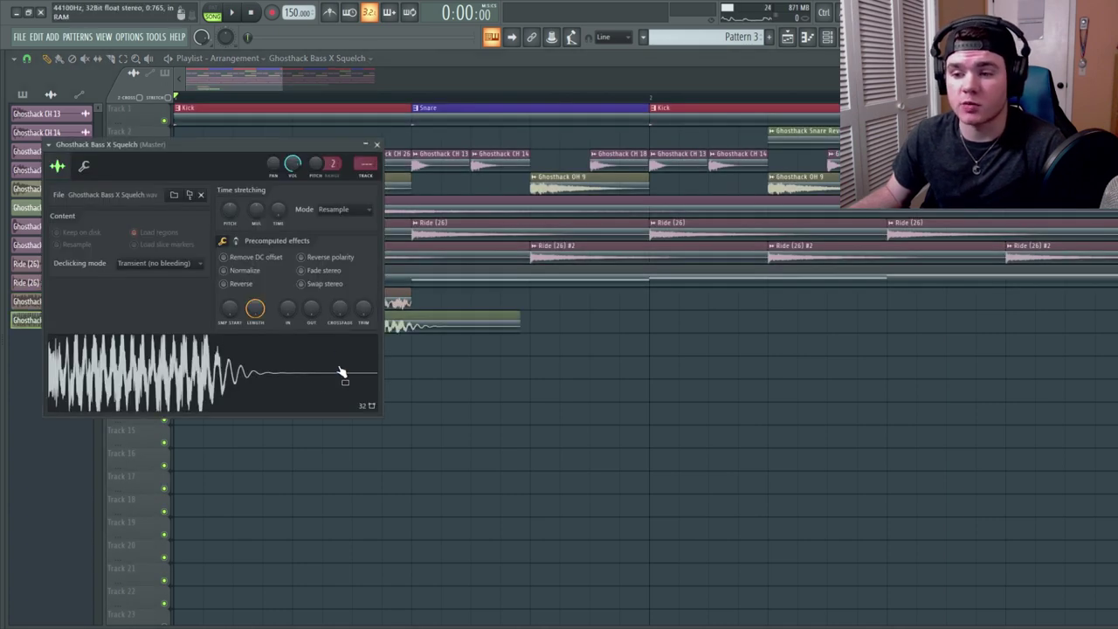
left_click(377, 144)
left_click(110, 59)
left_click_drag(415, 300, 413, 302)
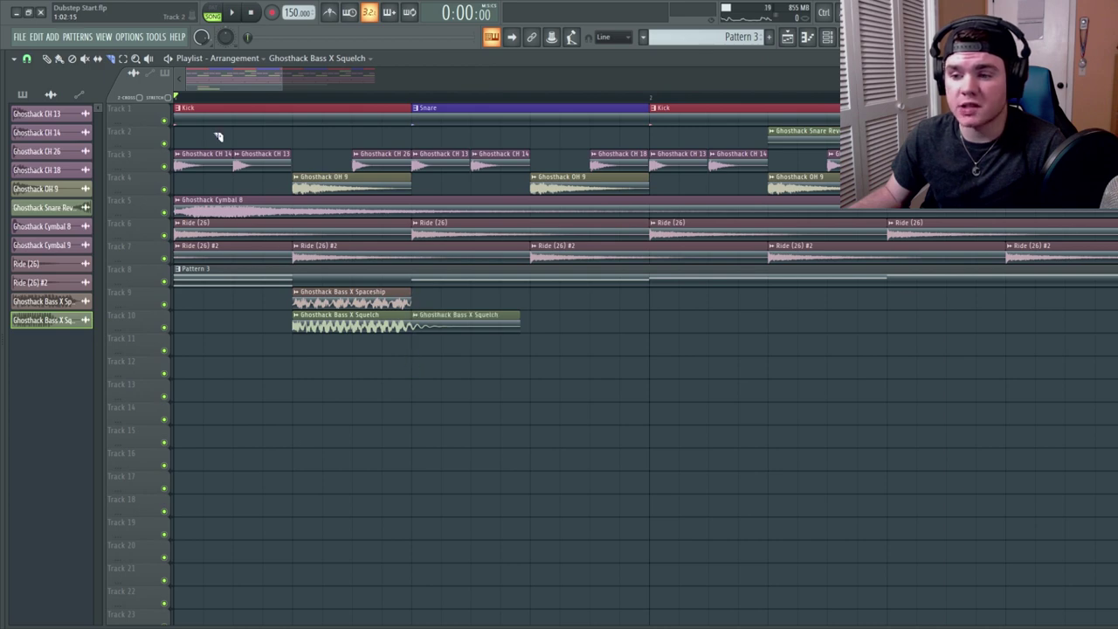
left_click(59, 61)
right_click(463, 324)
key("space")
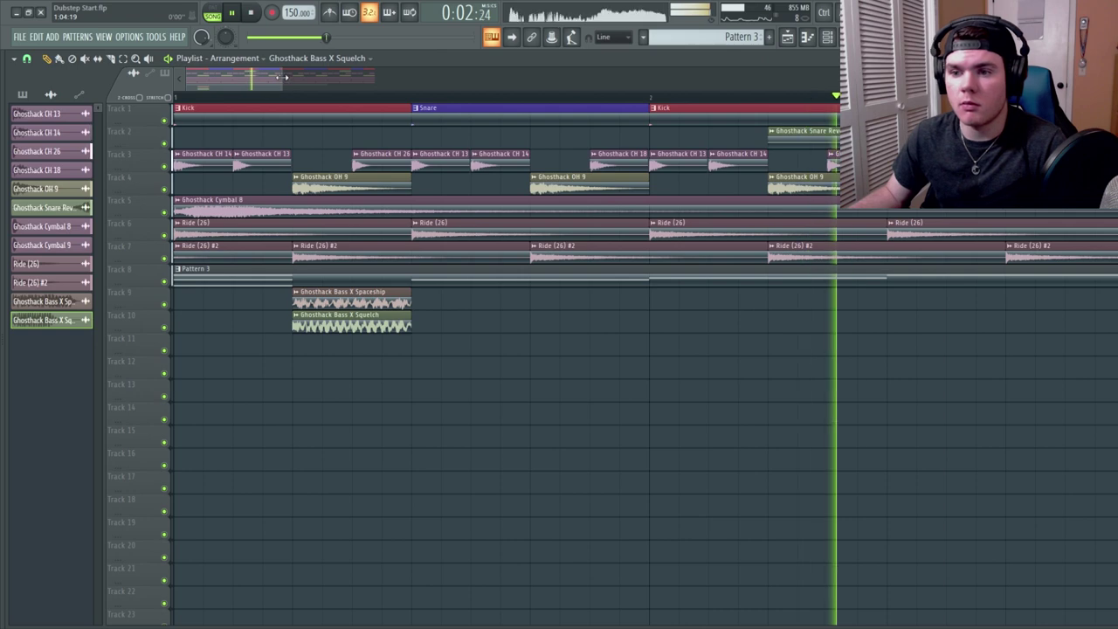
scroll(354, 98, "down", 3)
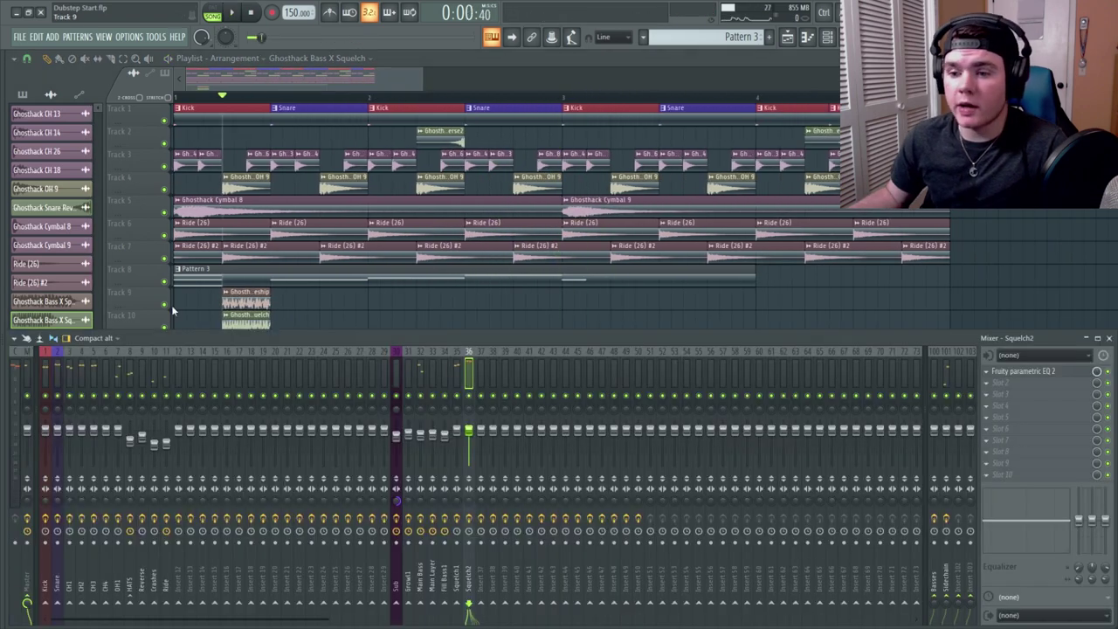
- Solo playlist Tracks 9 and 10, audition the Squelch1 and Squelch2 mixer tracks and cut Squelch2's low end with Fruity parametric EQ 2
right_click(165, 306)
left_click(165, 327)
key("F9")
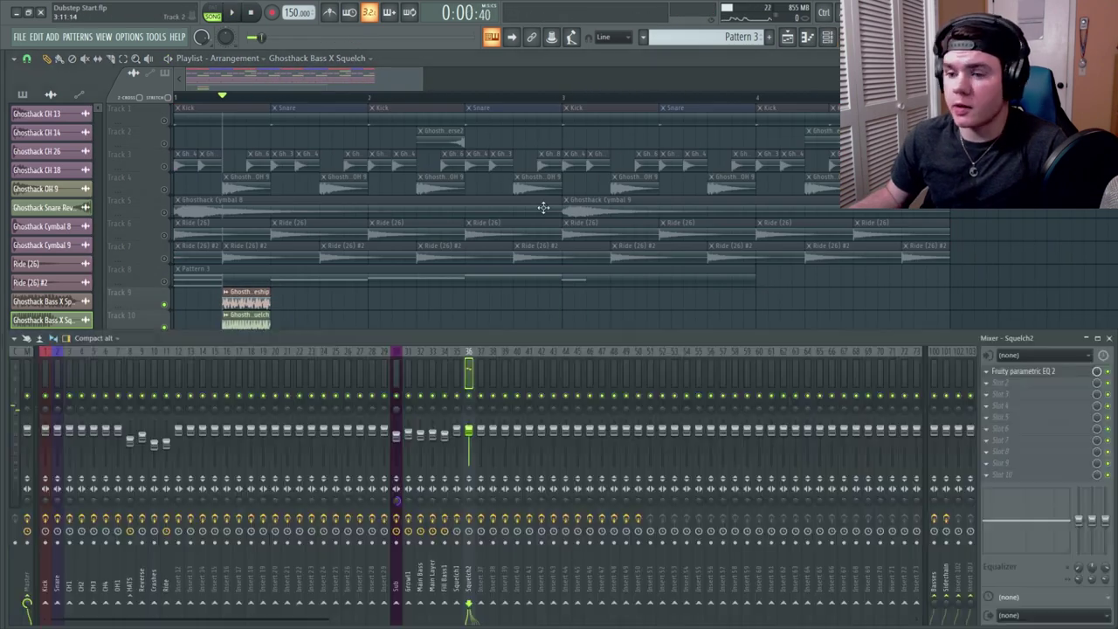
left_click(457, 395, "ctrl")
left_click(455, 380)
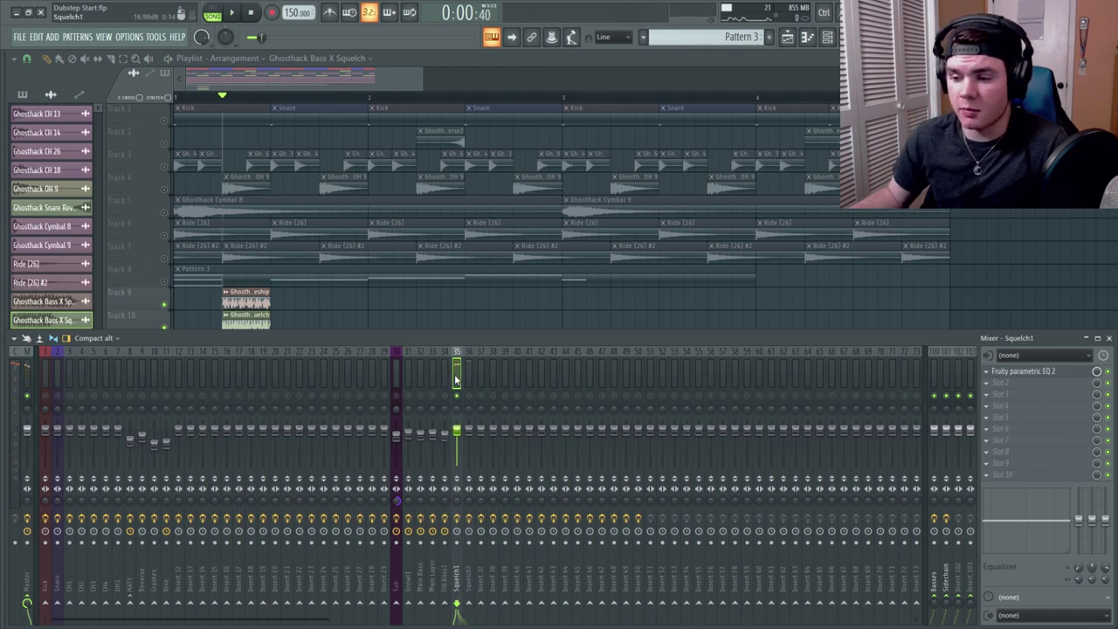
key("space")
key("space")
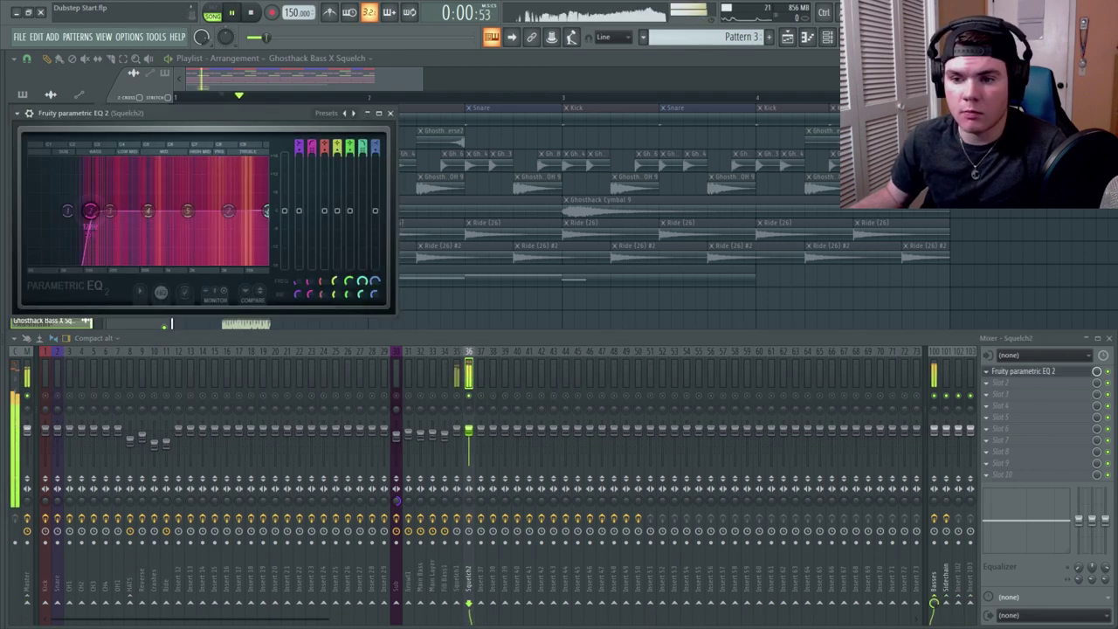
key("space")
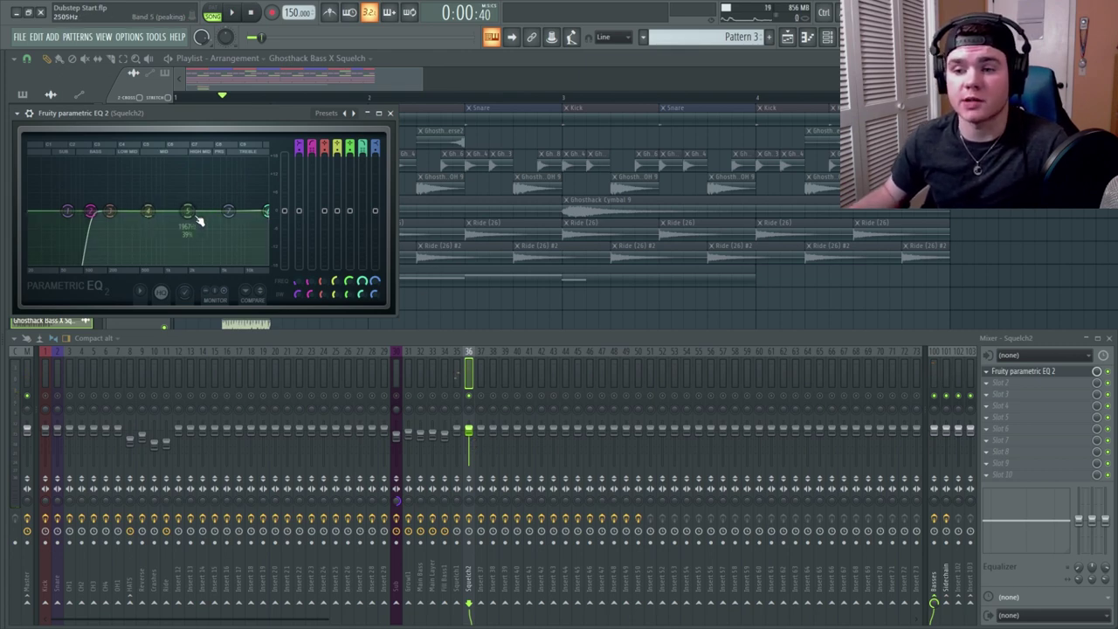
- Process Squelch2 with its parametric EQ and Soundgoodizer, lowering its fader while listening to playback
left_click_drag(194, 215, 245, 236)
key("space")
key("space")
key("space")
key("space")
key("space")
key("space")
key("space")
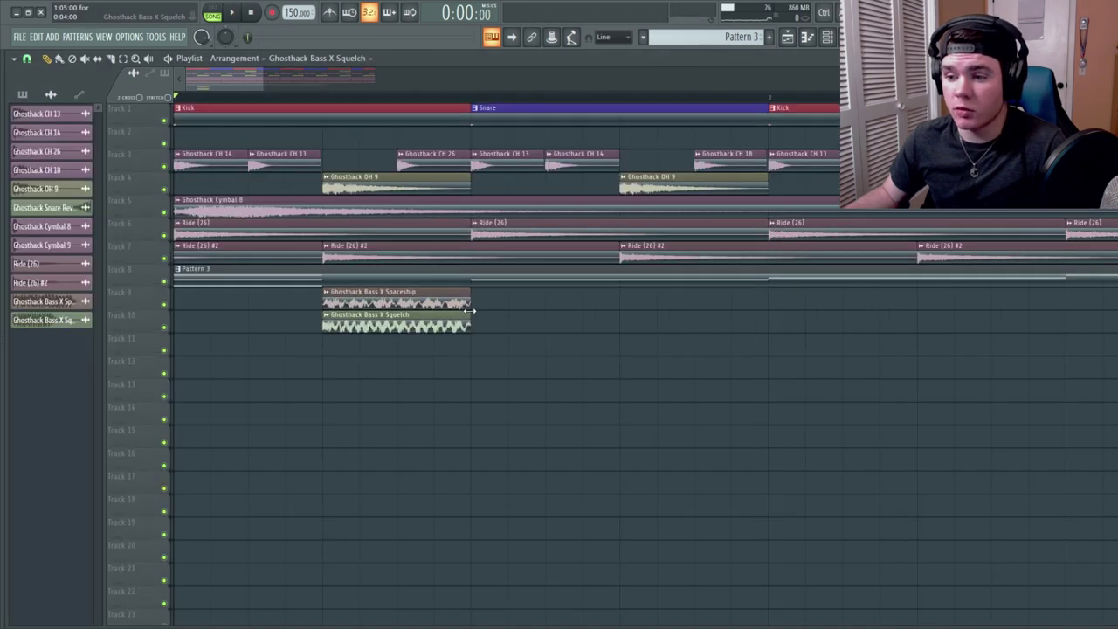
- Shorten the Squelch clip to half a beat, place a copy directly after it and audition Track 10 solo and in the mix
left_click_drag(427, 322, 398, 324)
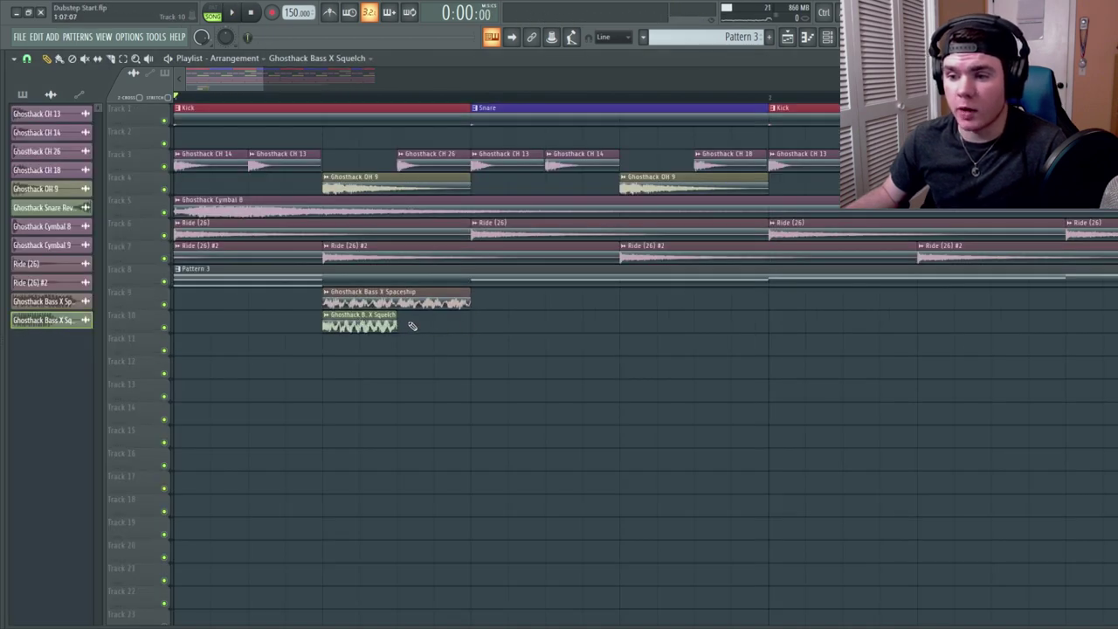
left_click(412, 326)
right_click(166, 325)
key("space")
key("space")
right_click(167, 328)
key("space")
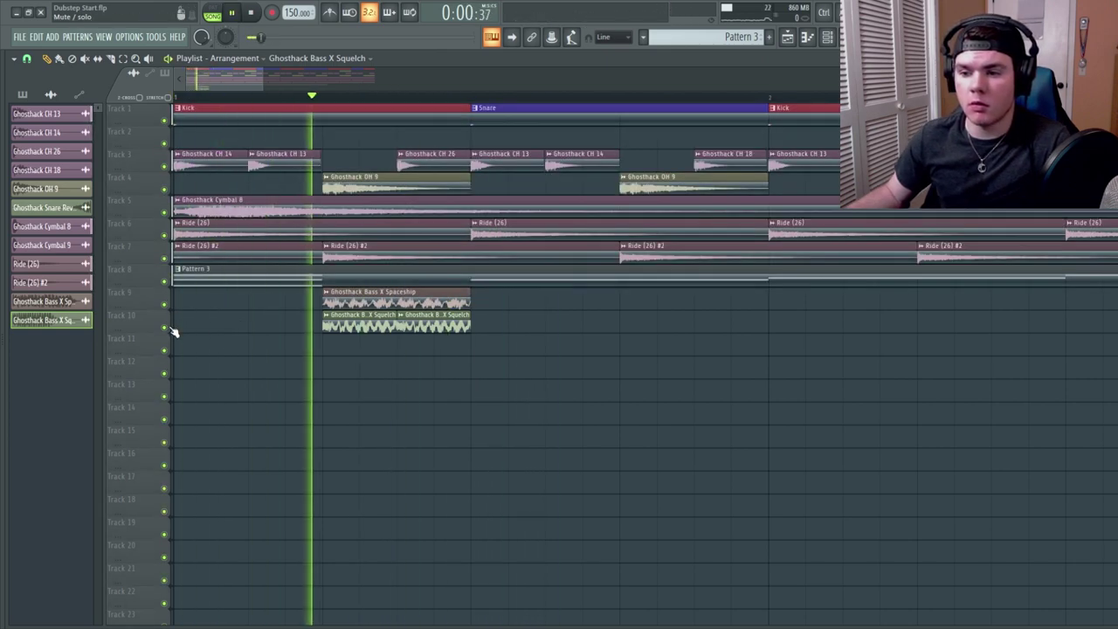
key("space")
- Unsolo the Squelch2 mixer track, lower its fader further and listen to the full arrangement
left_click(827, 36)
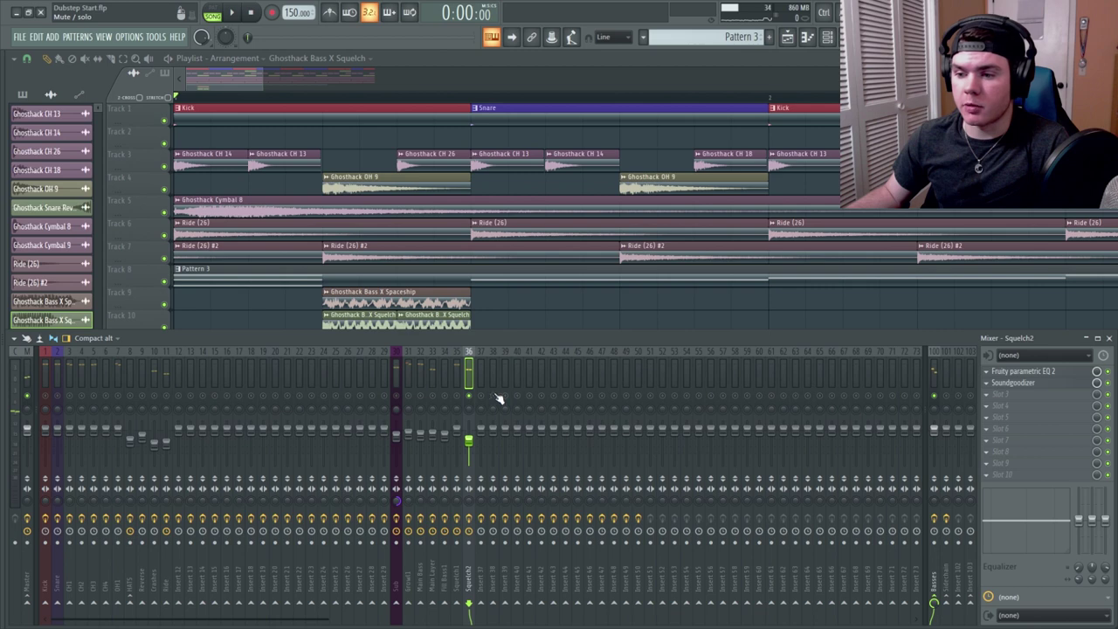
right_click(471, 398)
key("space")
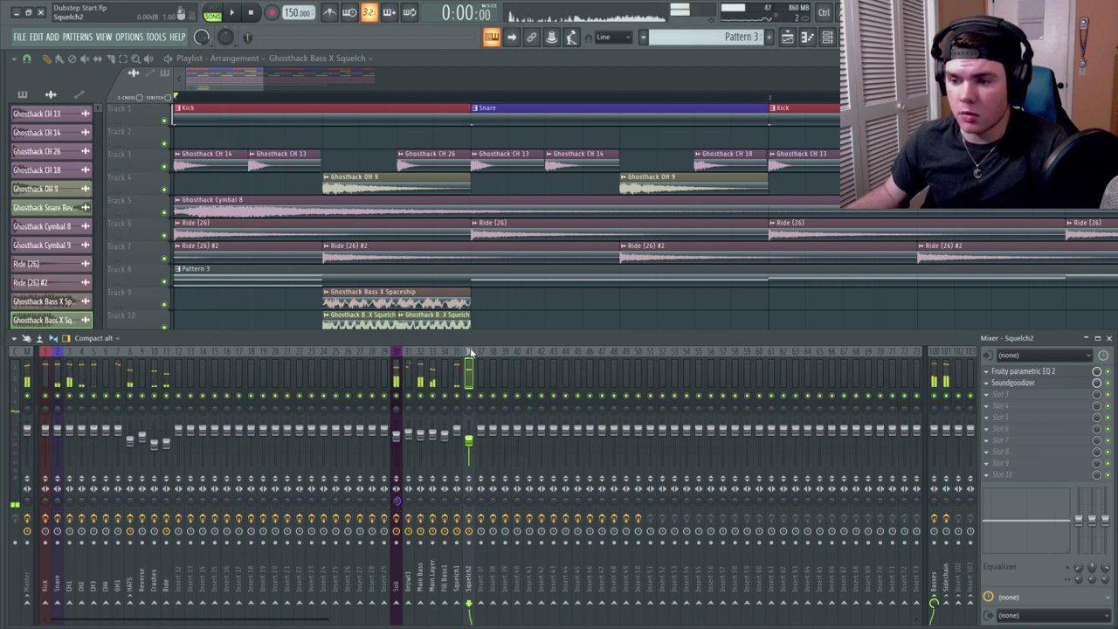
key("space")
key("space")
left_click_drag(262, 80, 415, 115)
key("space")
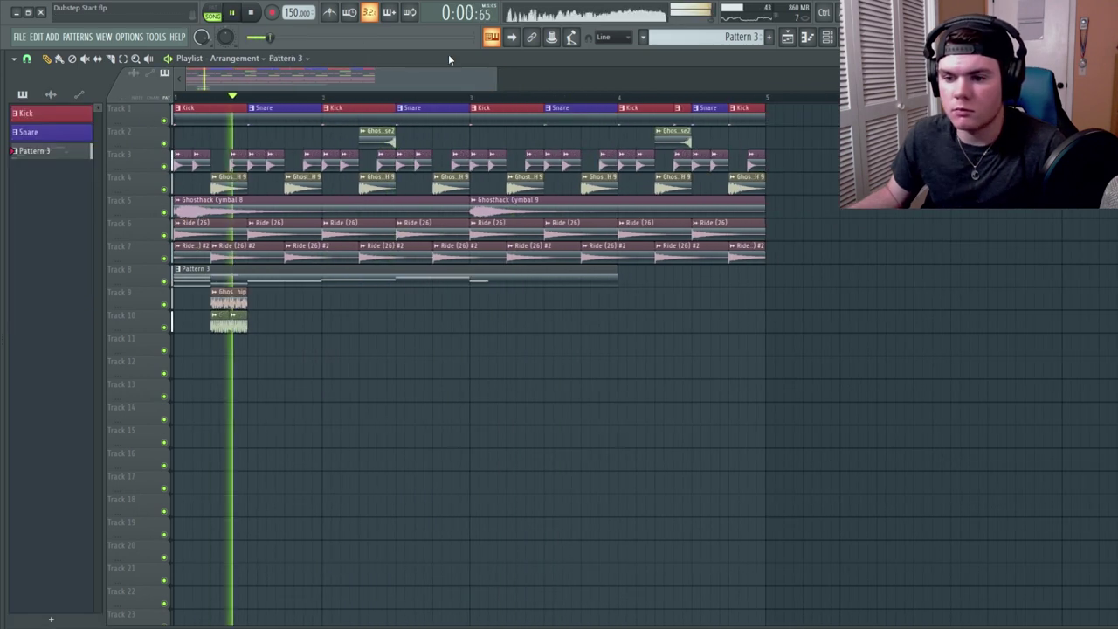
key("space")
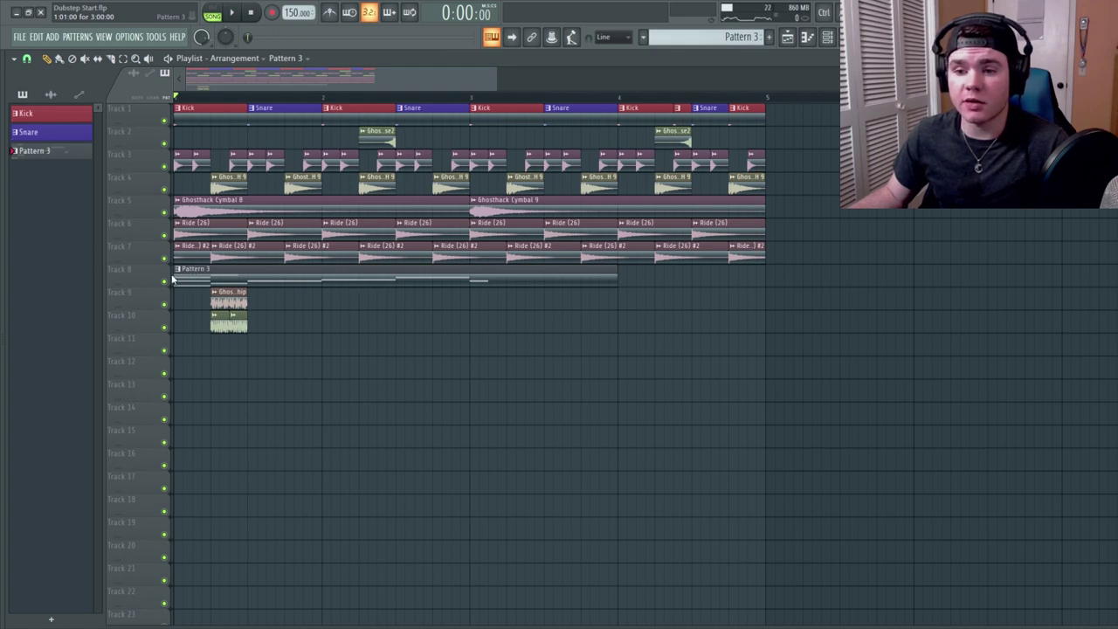
- Open the first Serum's effects alongside its Growl1 mixer track and audition the BASS - Monstrous preset
mouse_move(3, 239)
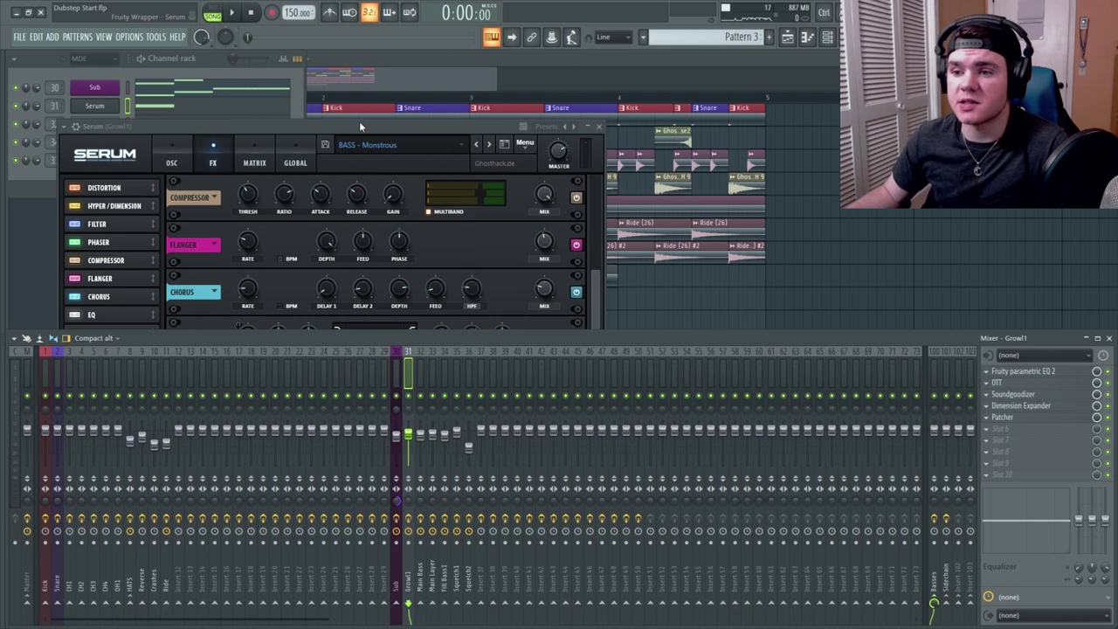
key("c")
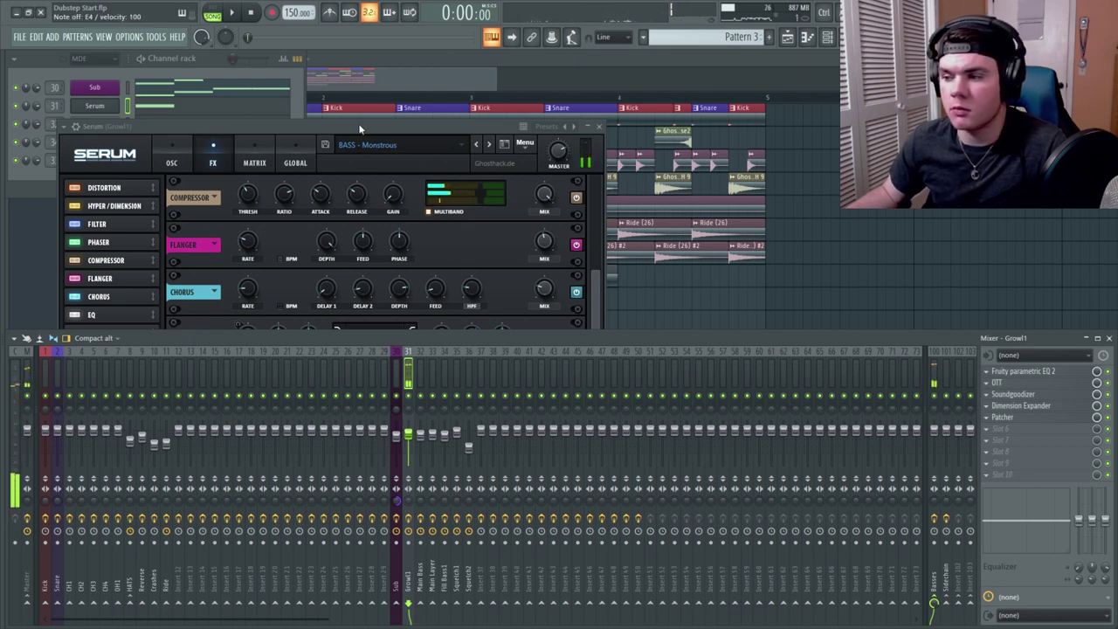
- Bring the first Serum's window in front of the mixer and audition its BASS - Monstrous preset
left_click(359, 129)
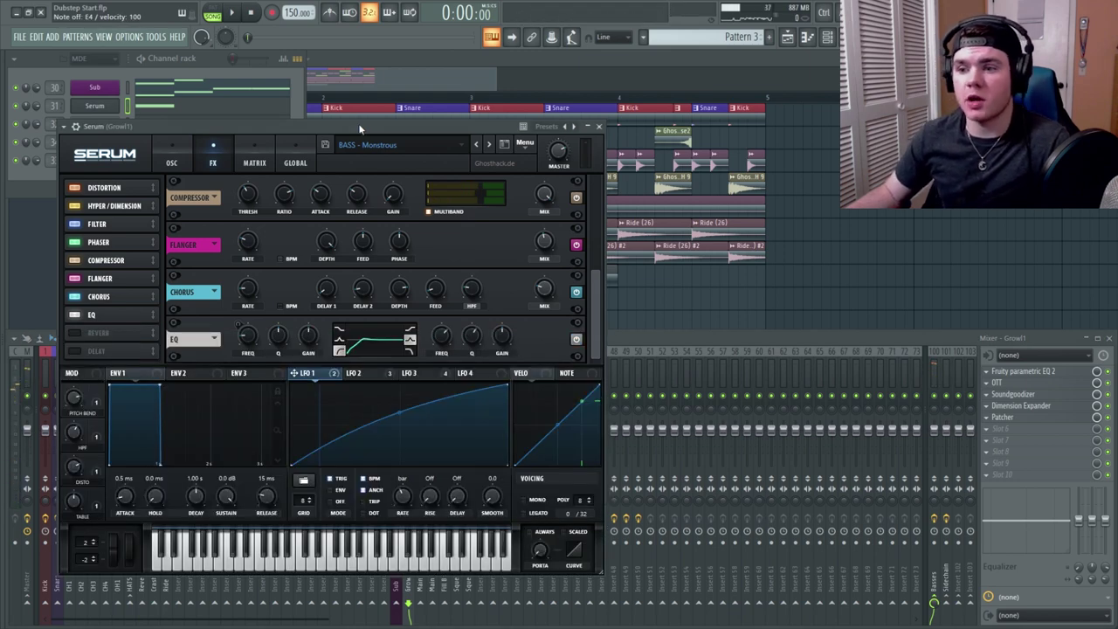
key("c")
key("c")
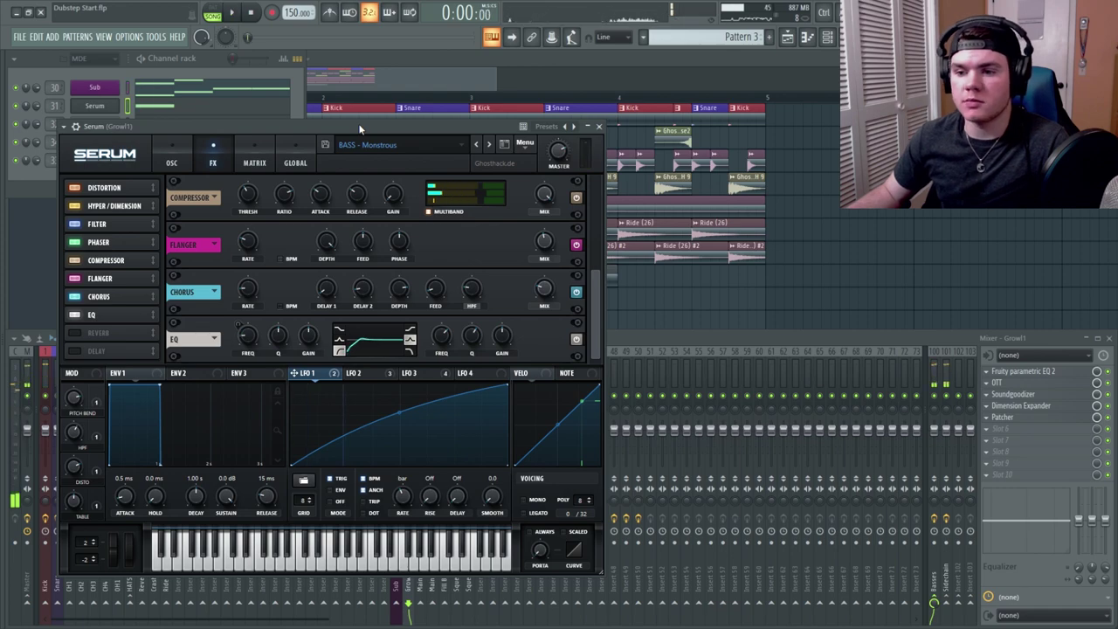
- Add the Ghosthack Bass X Growl1 sample to the start of the playlist and close Growl1's Dimension Expander after a playback check
key("F12")
key("alt+F8")
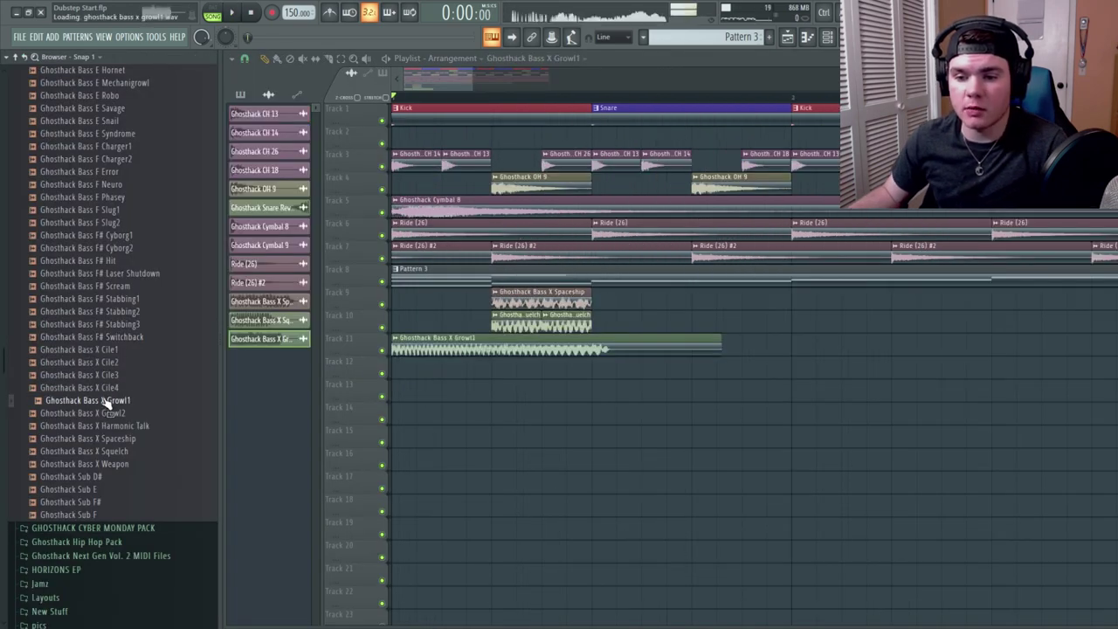
key("alt+F8")
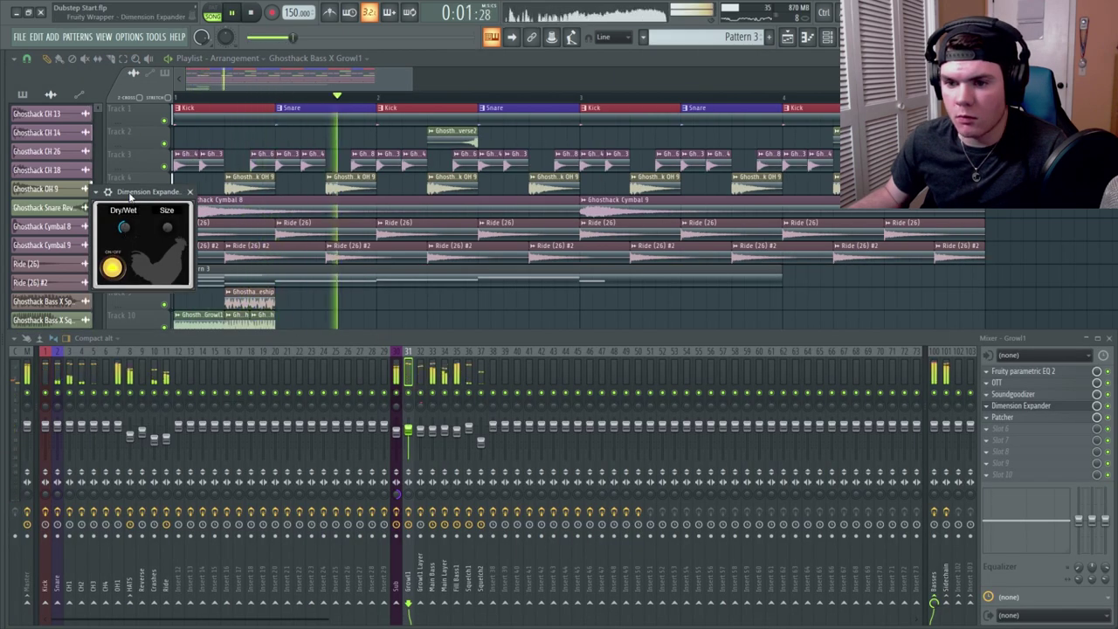
key("space")
left_click(189, 191)
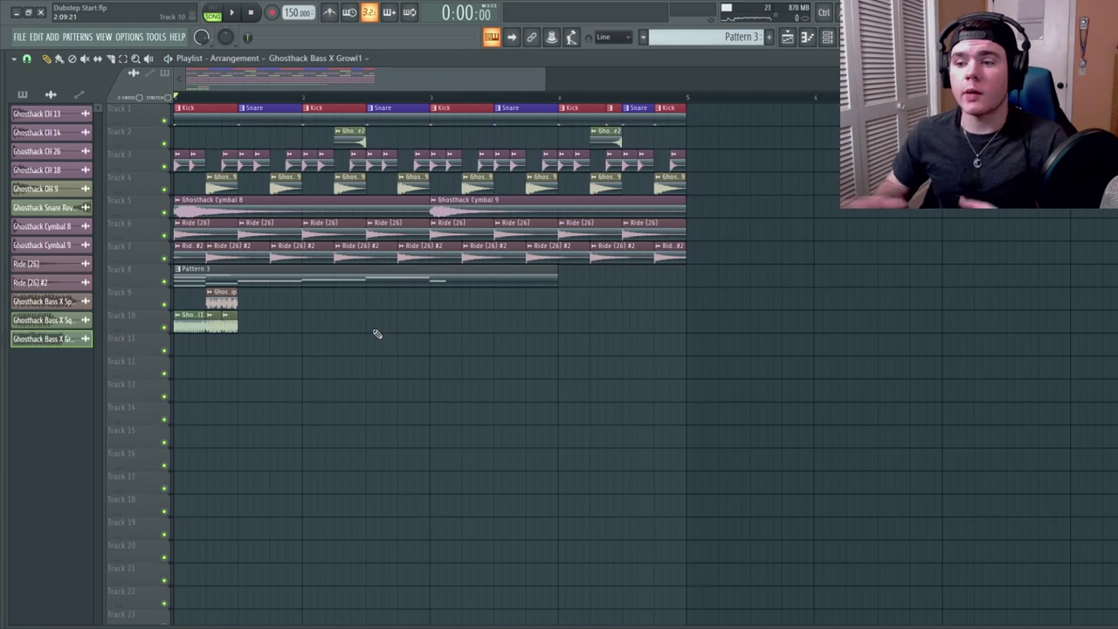
- Listen to the arrangement from the start and again from bar 3
key("space")
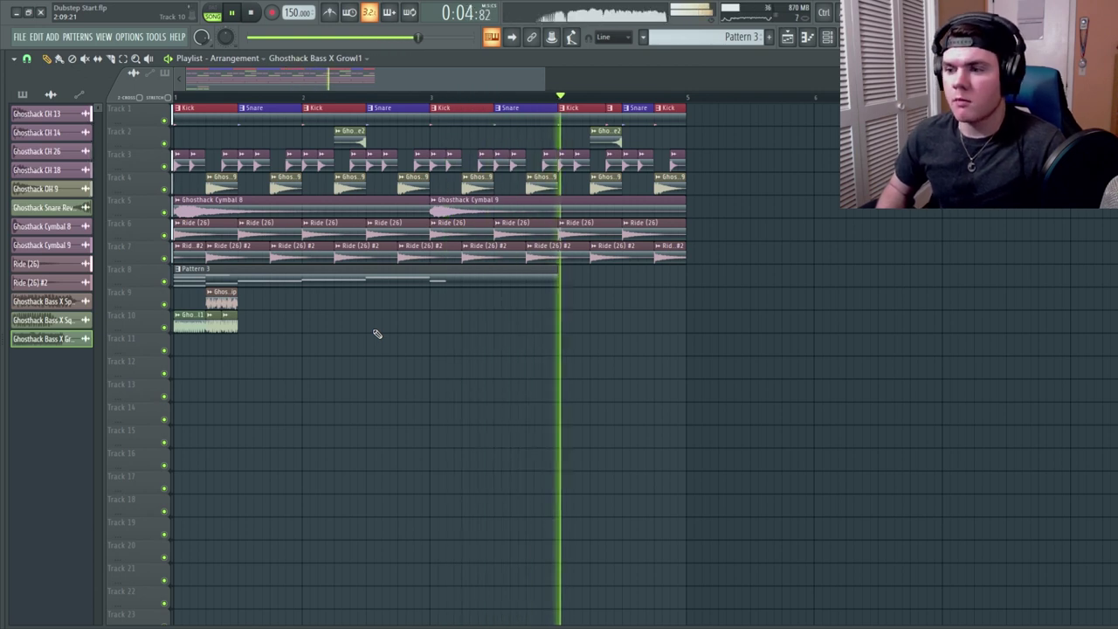
key("space")
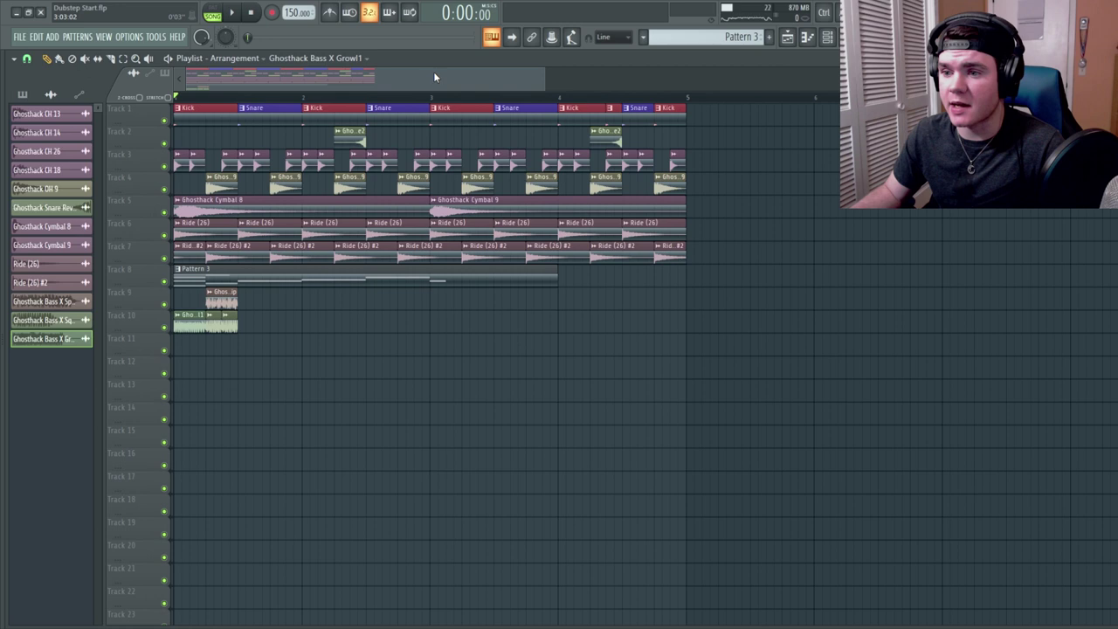
left_click(434, 101)
key("space")
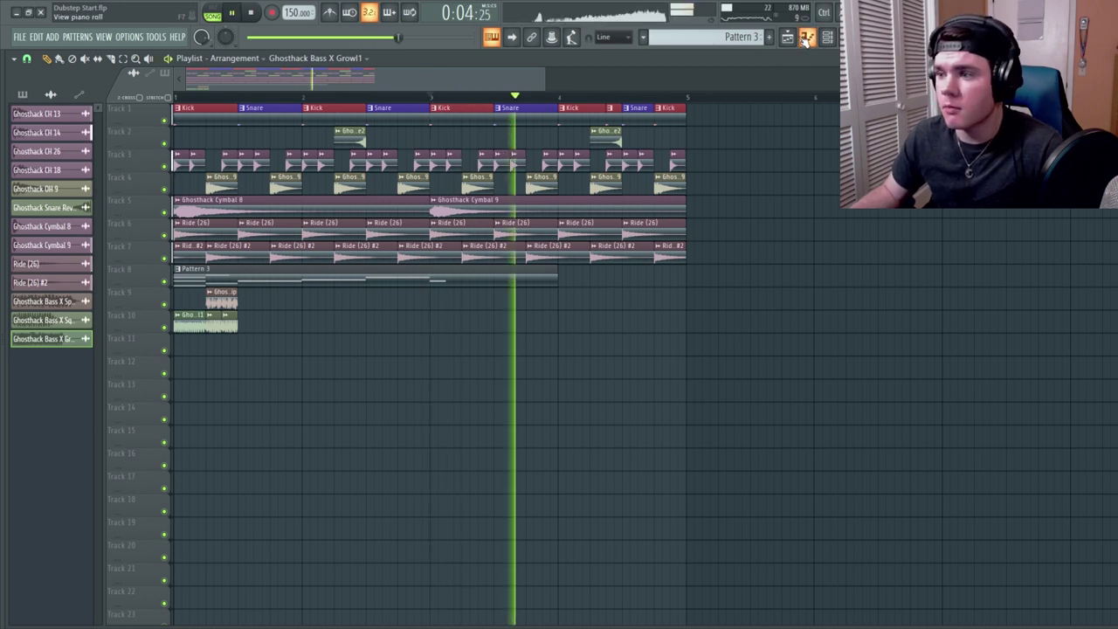
- Show only the MDE channel group and add a fourth Serum with the BASS - Viper preset
left_click(825, 37)
key("space")
left_click(94, 61)
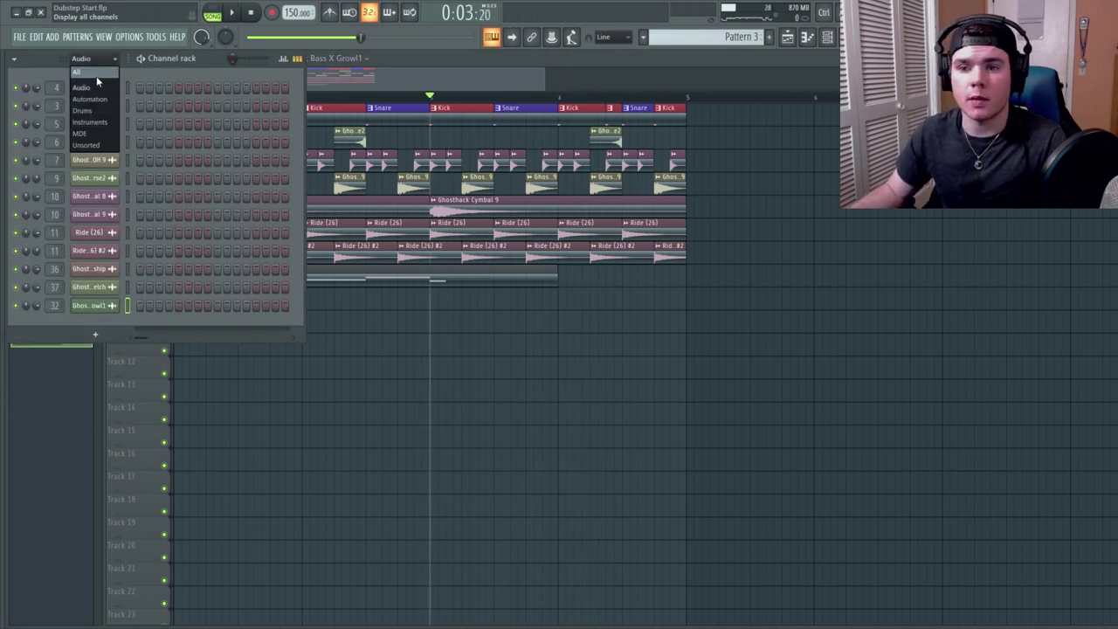
left_click(81, 134)
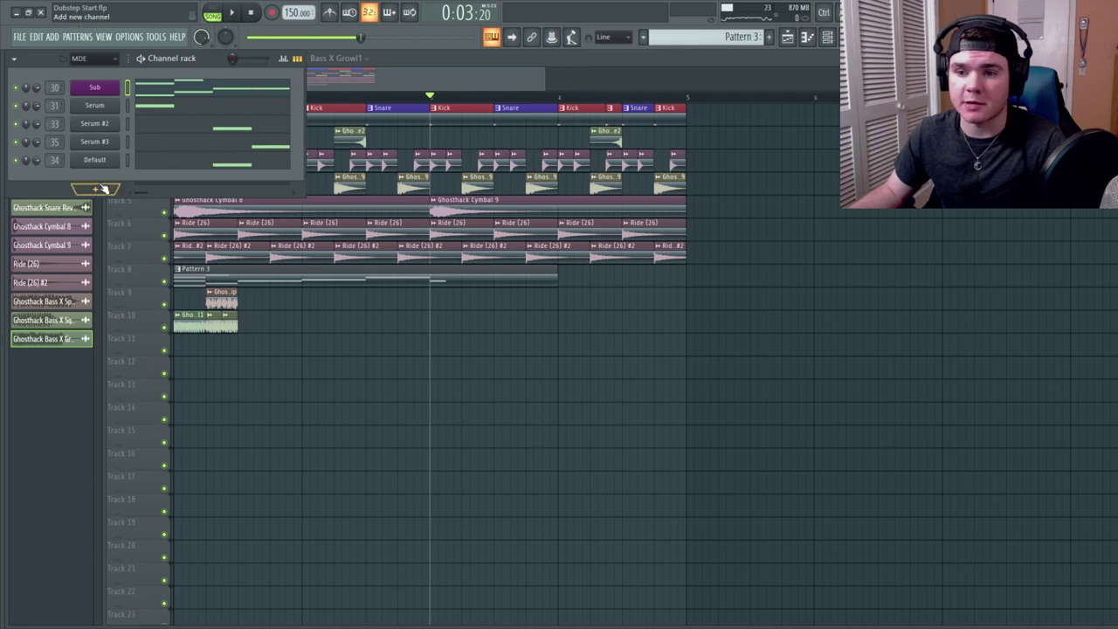
left_click(103, 188)
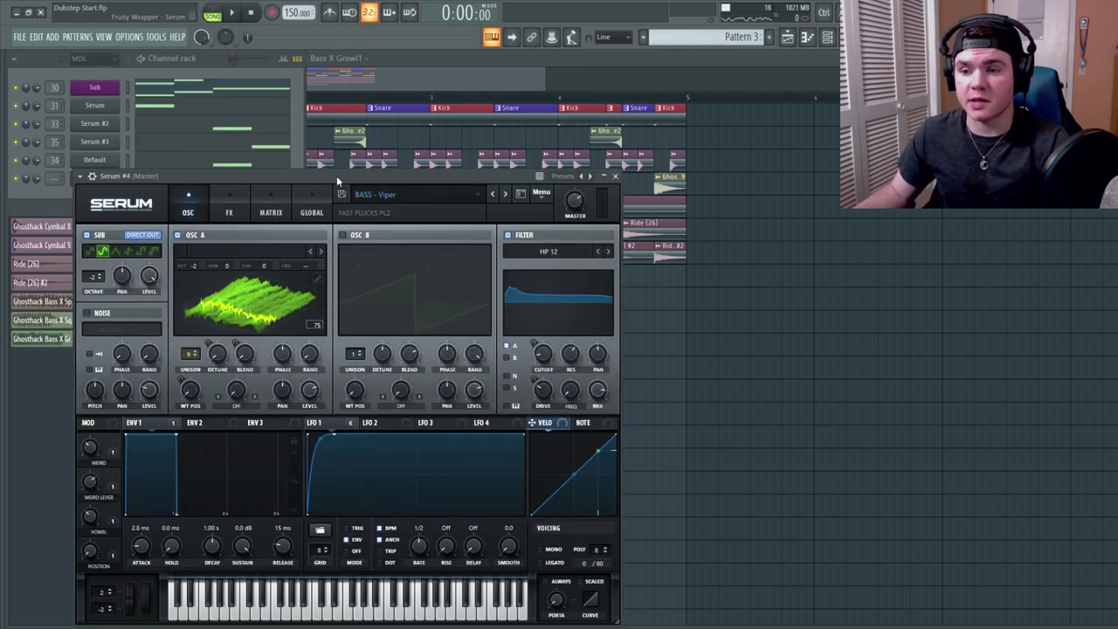
- Audition the BASS - Viper preset on its own and then in the arrangement from bar 3
key("c")
key("c")
key("c")
key("c")
key("c")
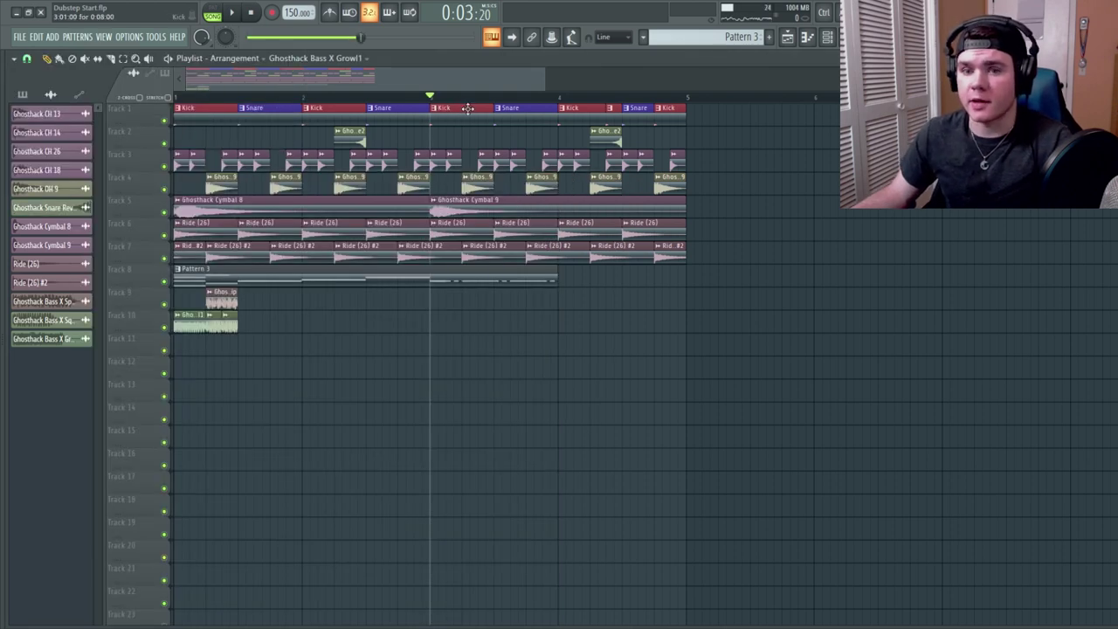
key("space")
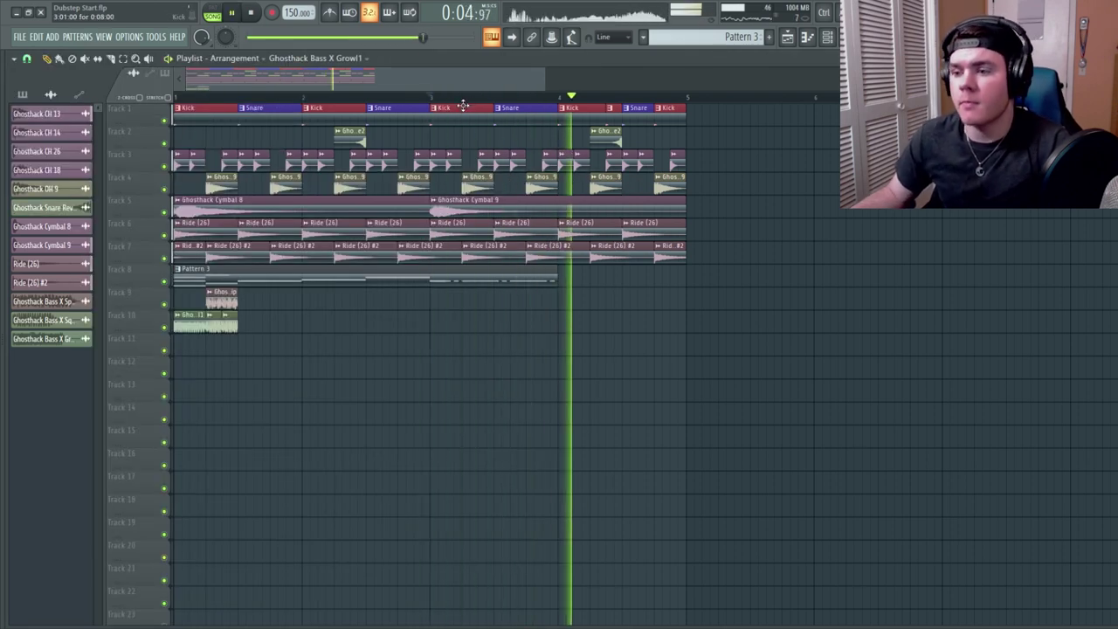
key("space")
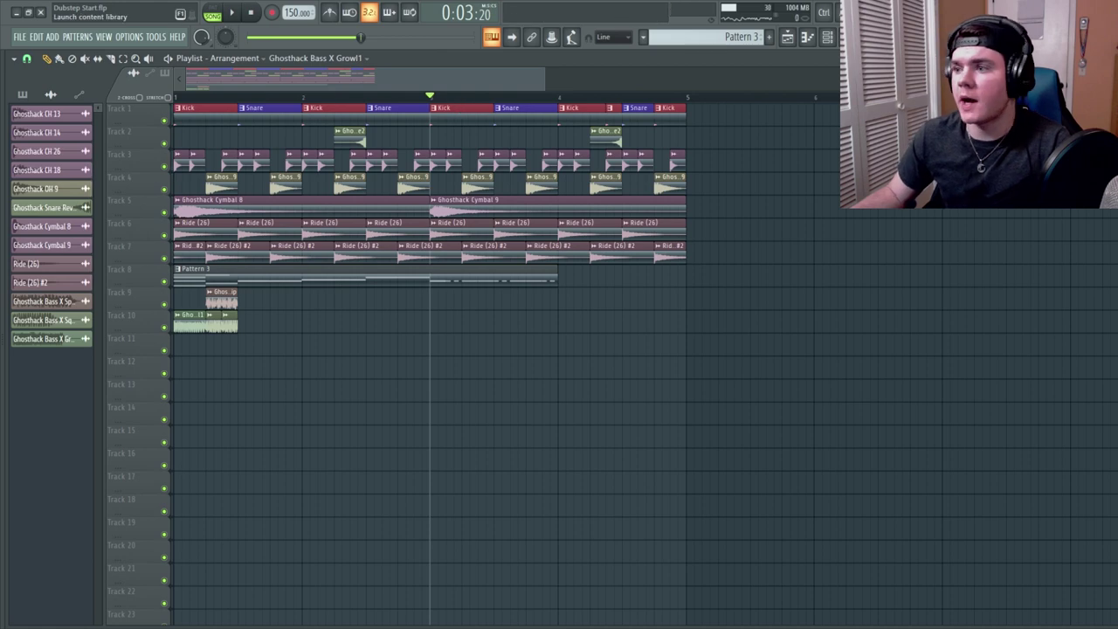
- Slightly shorten the four longer E4 notes after the first in bar 3 of the Sub's piano roll, check playback, and return to the playlist
left_click(828, 37)
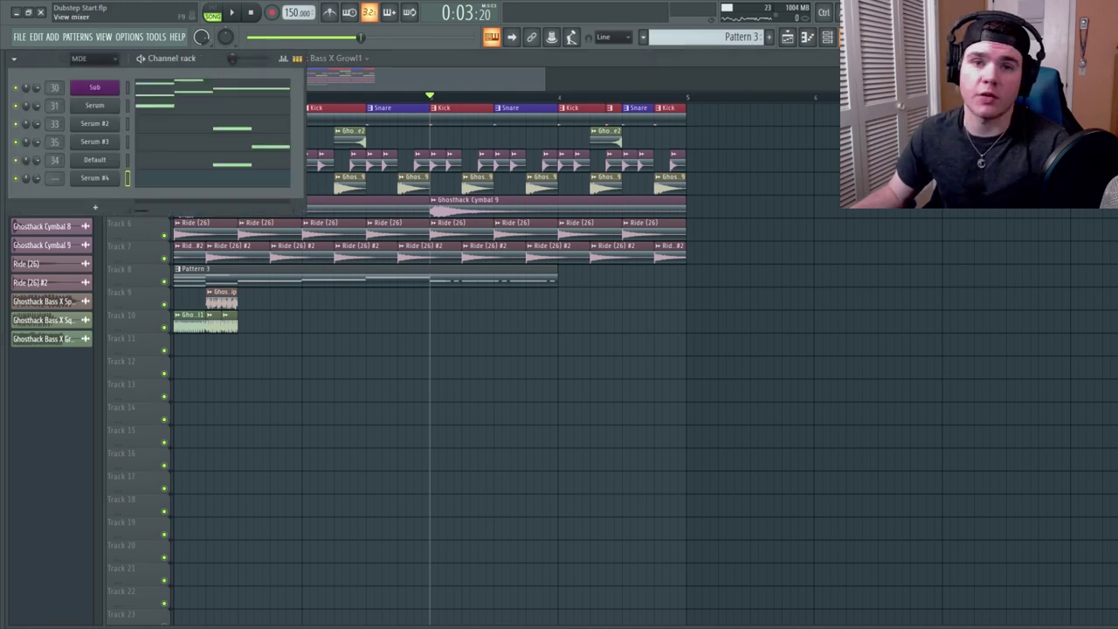
left_click(847, 37)
key("F7")
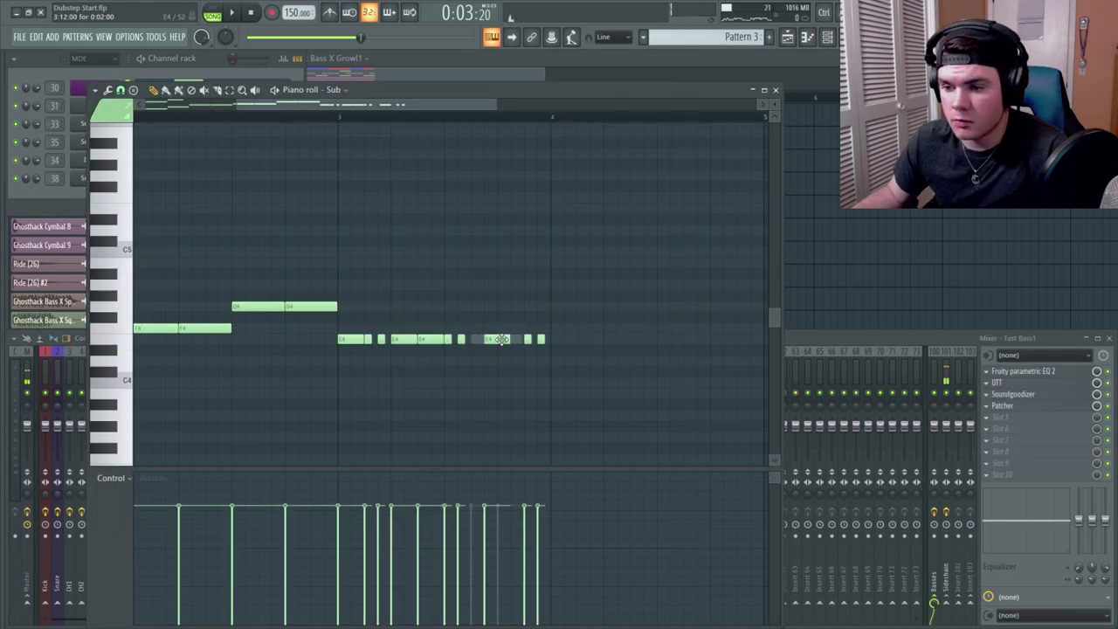
left_click_drag(504, 340, 502, 345)
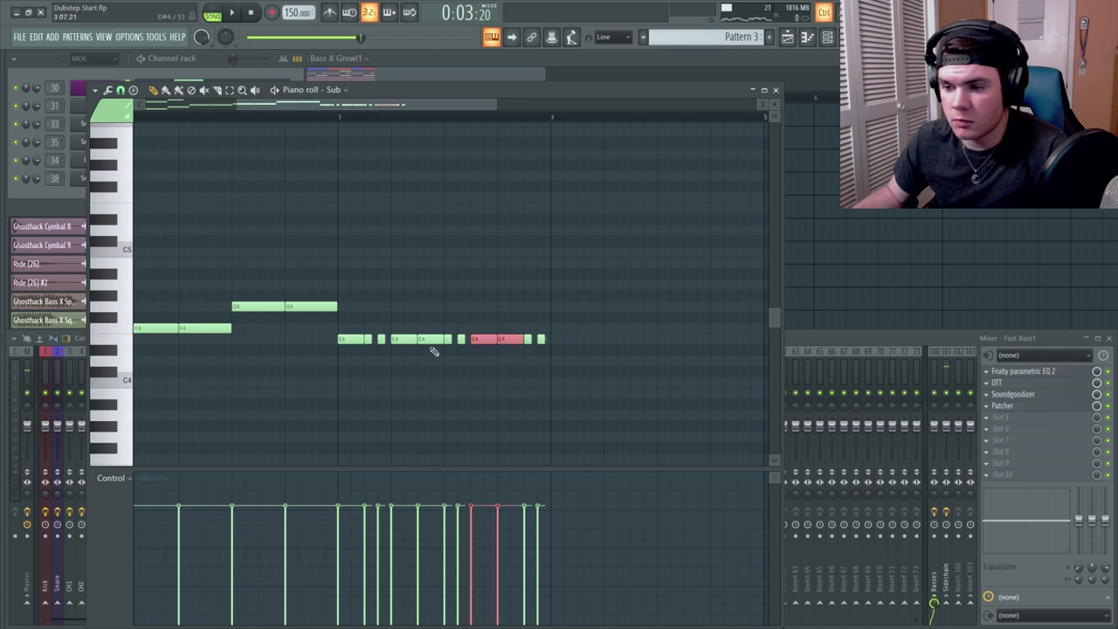
left_click_drag(434, 352, 434, 338)
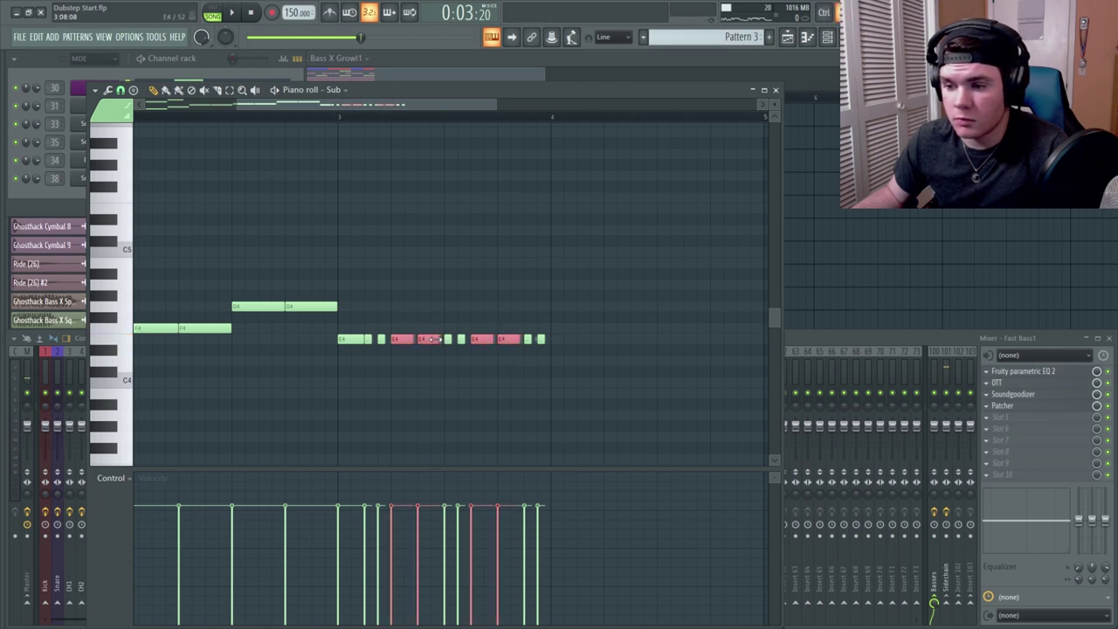
key("space")
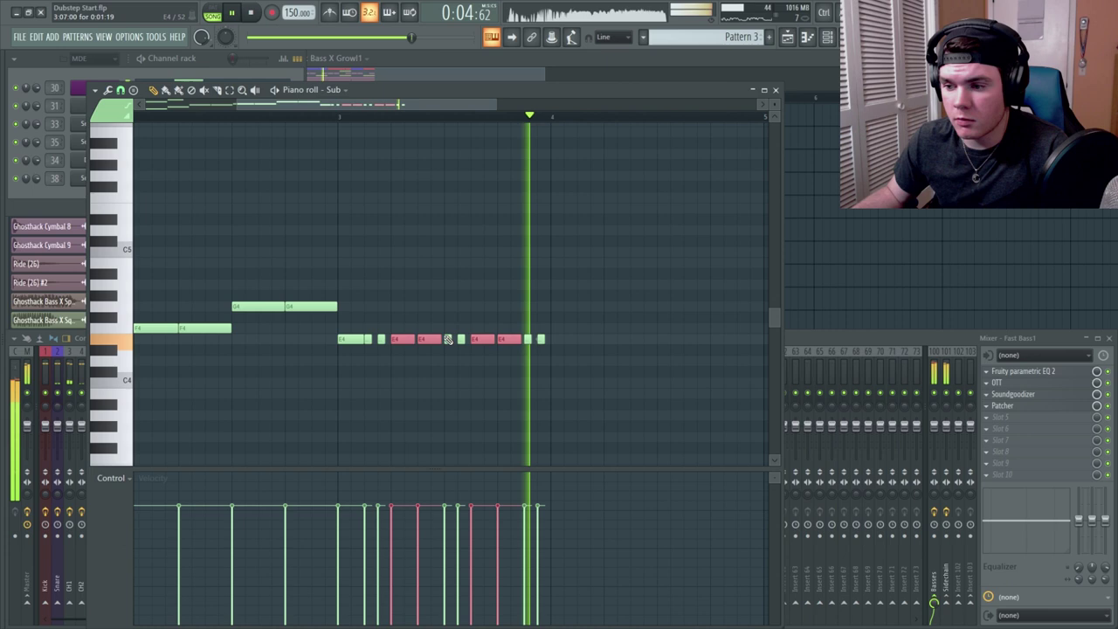
key("space")
left_click(646, 339)
right_click(647, 339)
left_click(776, 90)
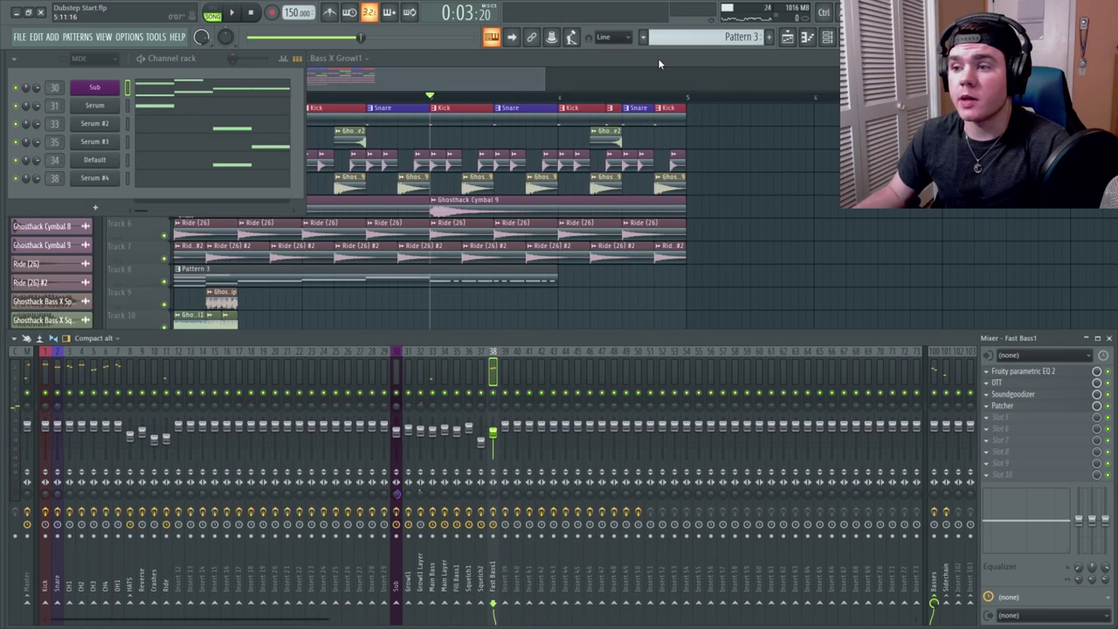
key("F9")
- Listen to the arrangement section by section, from the start through bars 2, 3 and 4
left_click_drag(397, 105, 177, 122)
key("space")
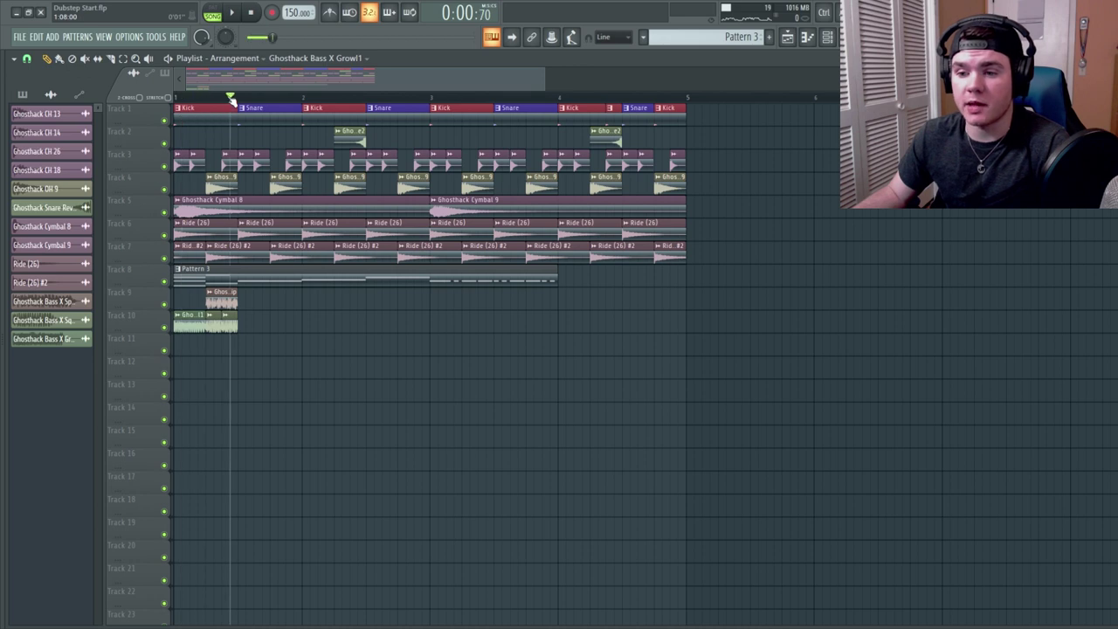
left_click_drag(329, 135, 252, 133)
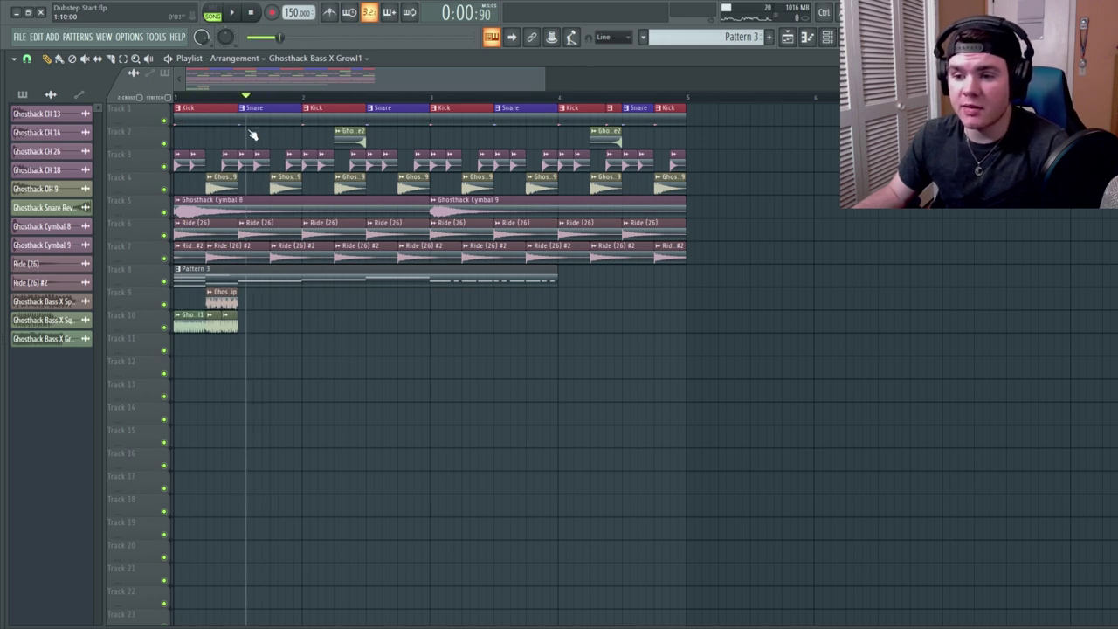
key("space")
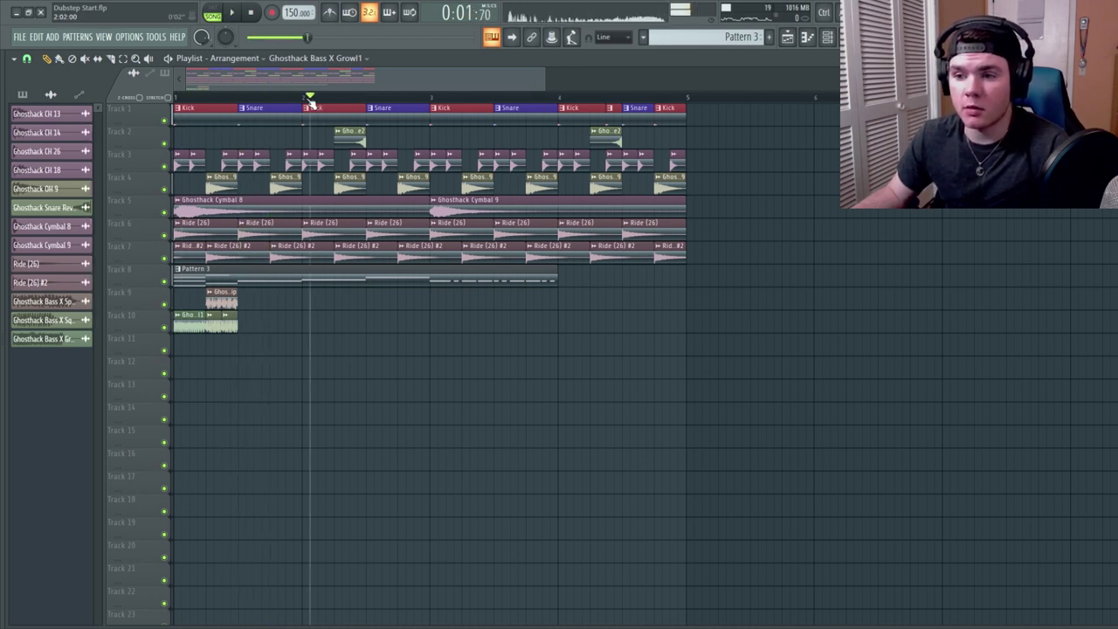
key("space")
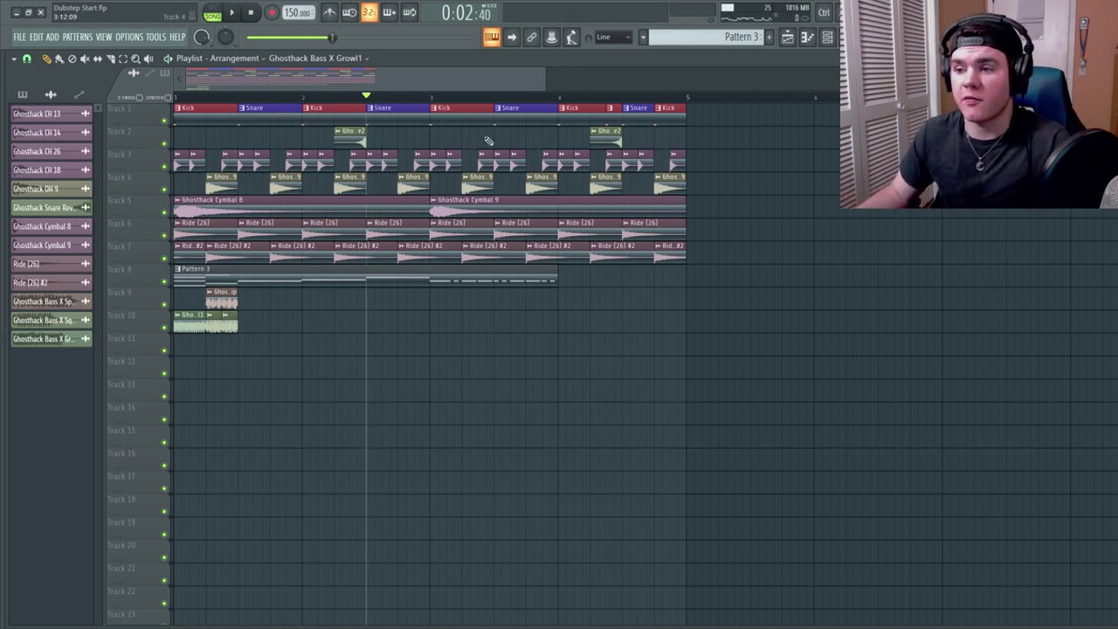
left_click(434, 94)
key("space")
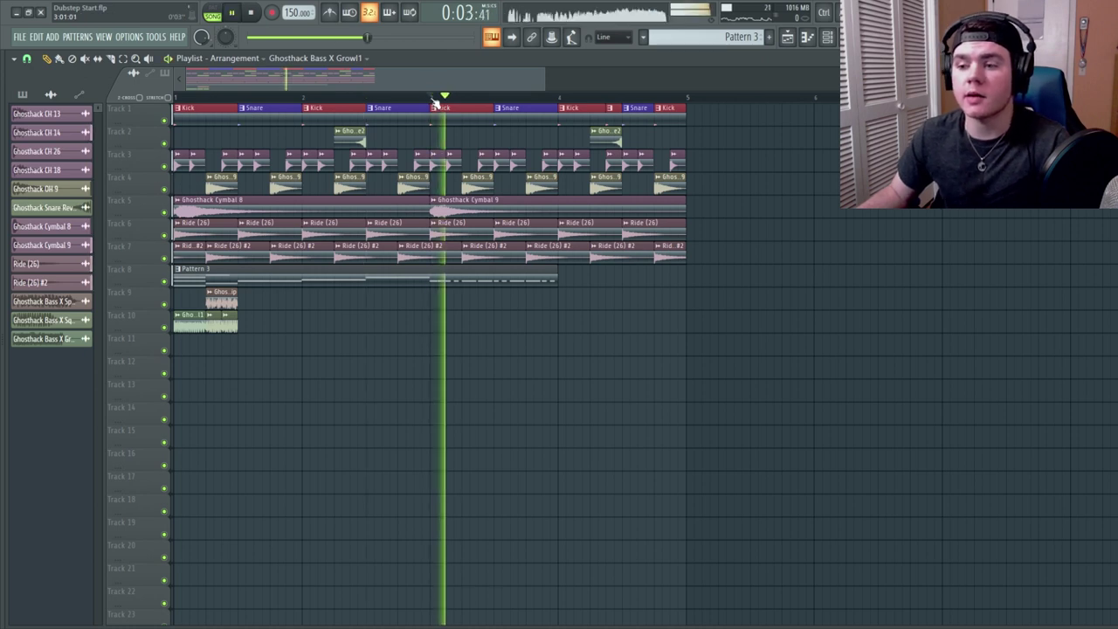
key("space")
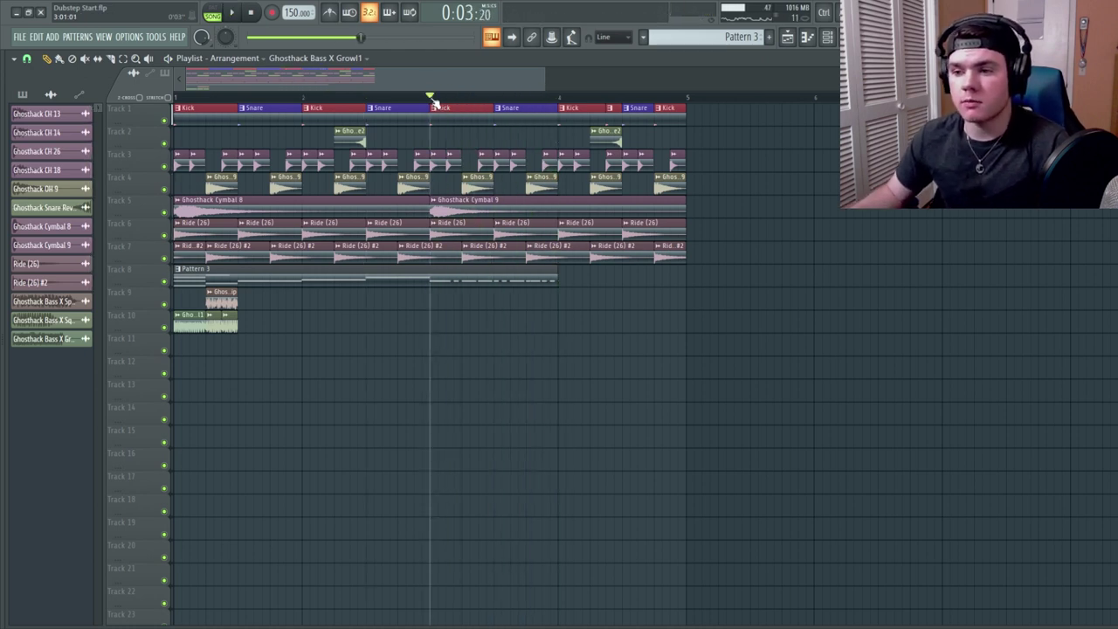
left_click(562, 99)
key("space")
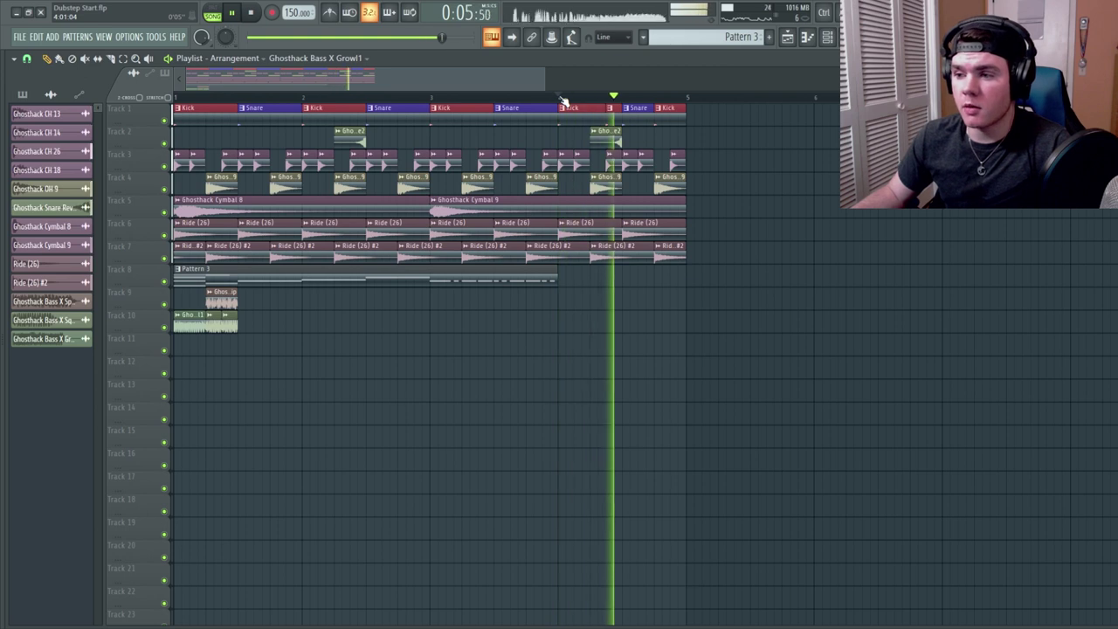
key("space")
- Select the whole four-bar arrangement and duplicate it directly after itself to fill bars 5 to 8
scroll(603, 332, "down", 3)
left_click_drag(652, 377, 45, 73)
key("ctrl+b")
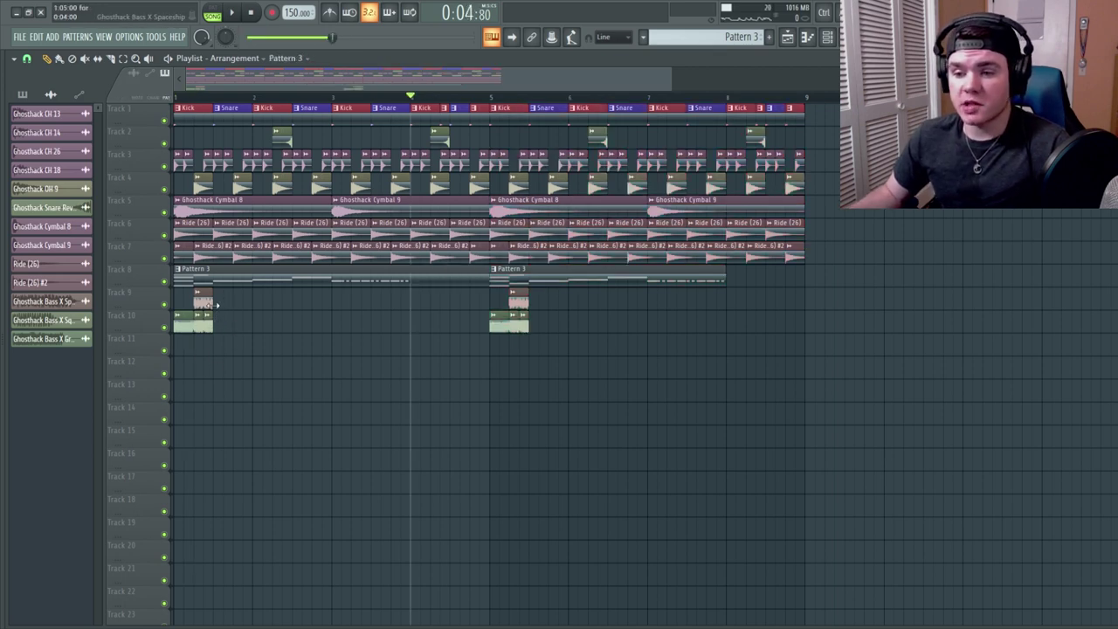
- Copy the Spaceship and Squelch clips to the start of bar 4, shorten Spaceship to half a beat and remove the second Squelch
left_click_drag(225, 355, 414, 305)
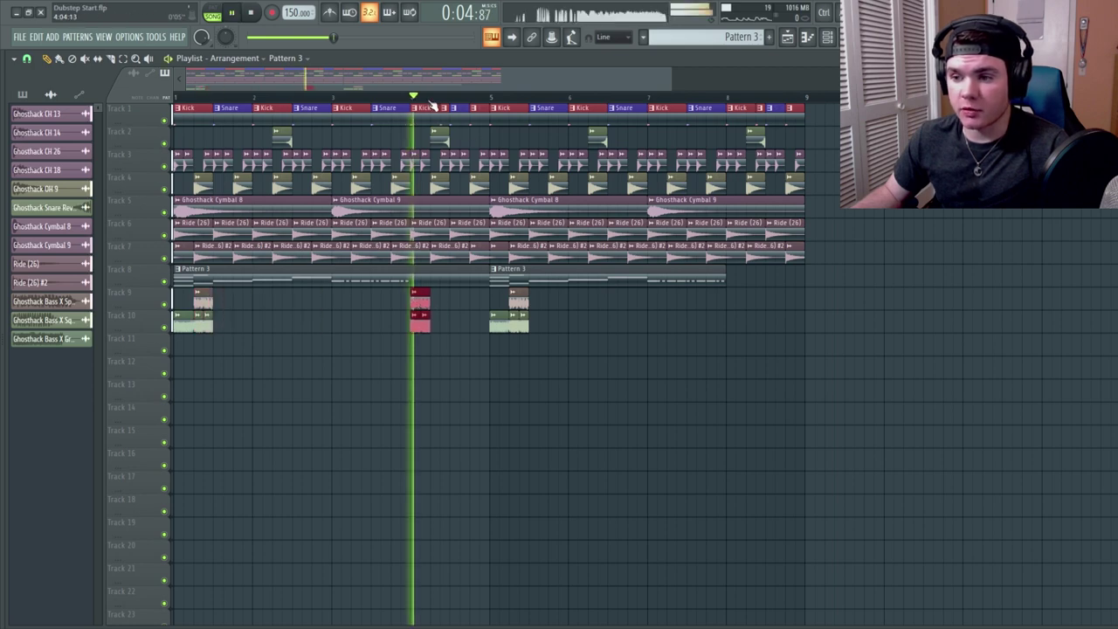
scroll(429, 105, "up", 4)
left_click(472, 388)
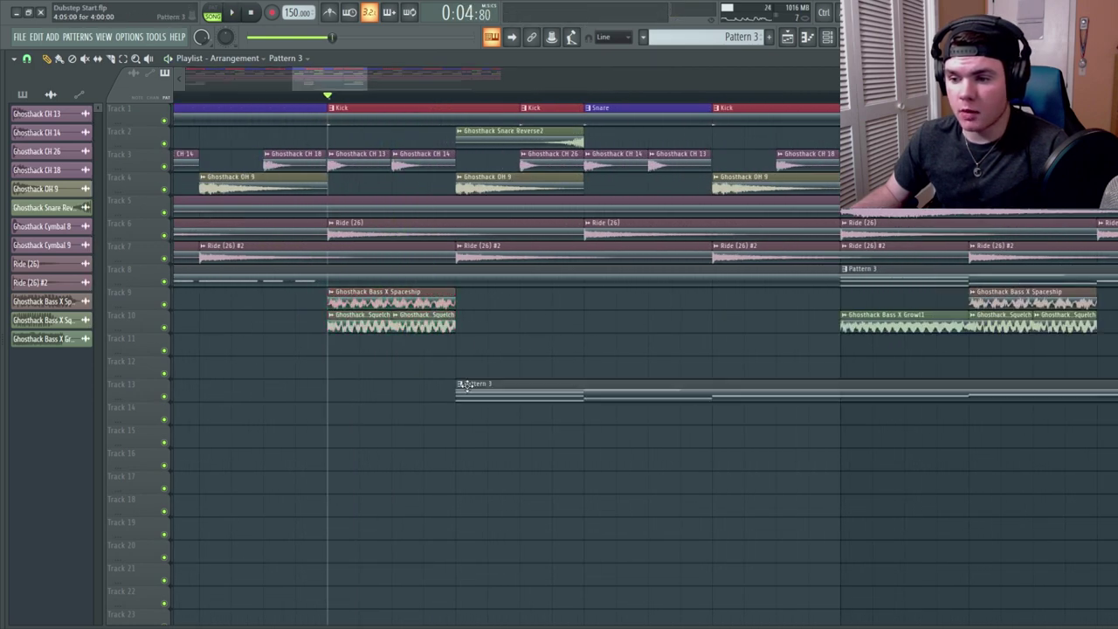
right_click(476, 388)
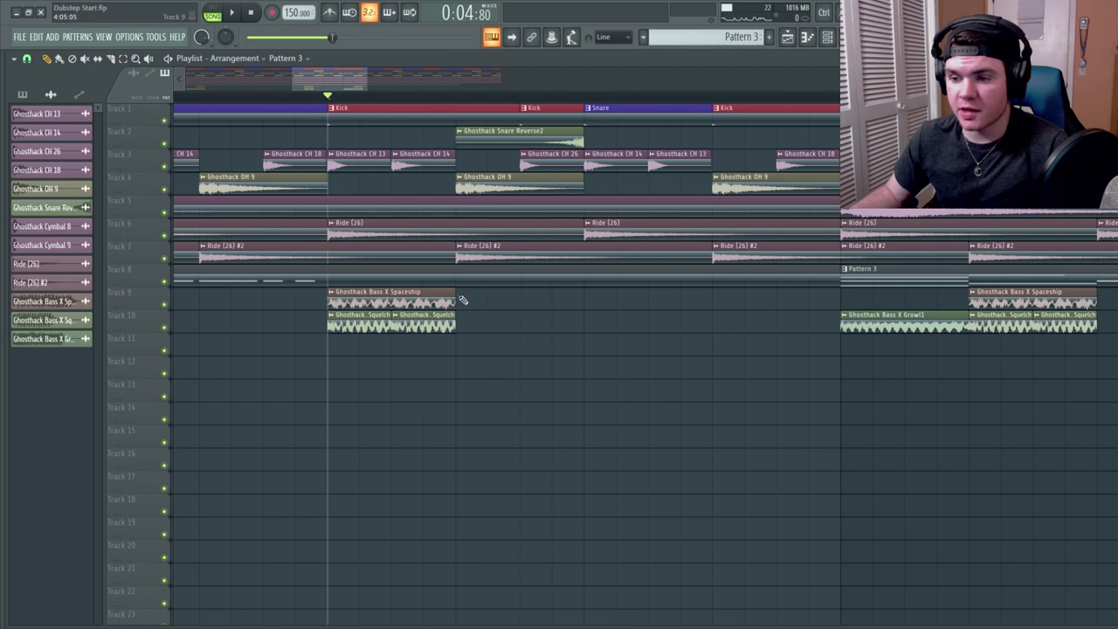
right_click(447, 324)
left_click_drag(456, 302, 392, 301)
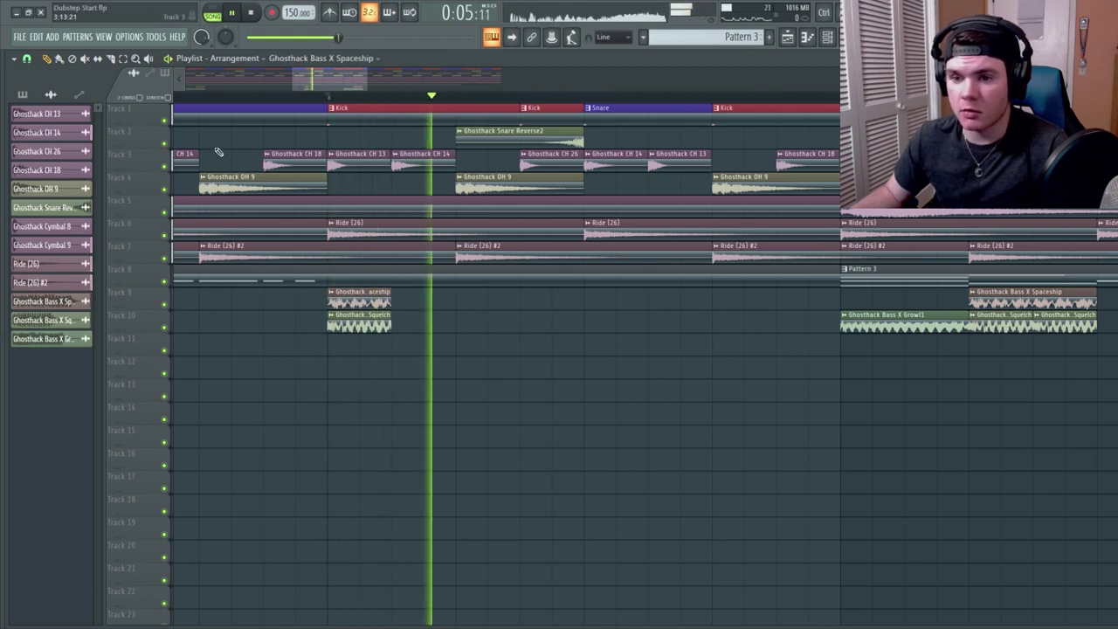
key("space")
- Add a half-beat E4 note at the start of bar 4 in the Sub's piano roll with a slide to G#4, and play it
key("F7")
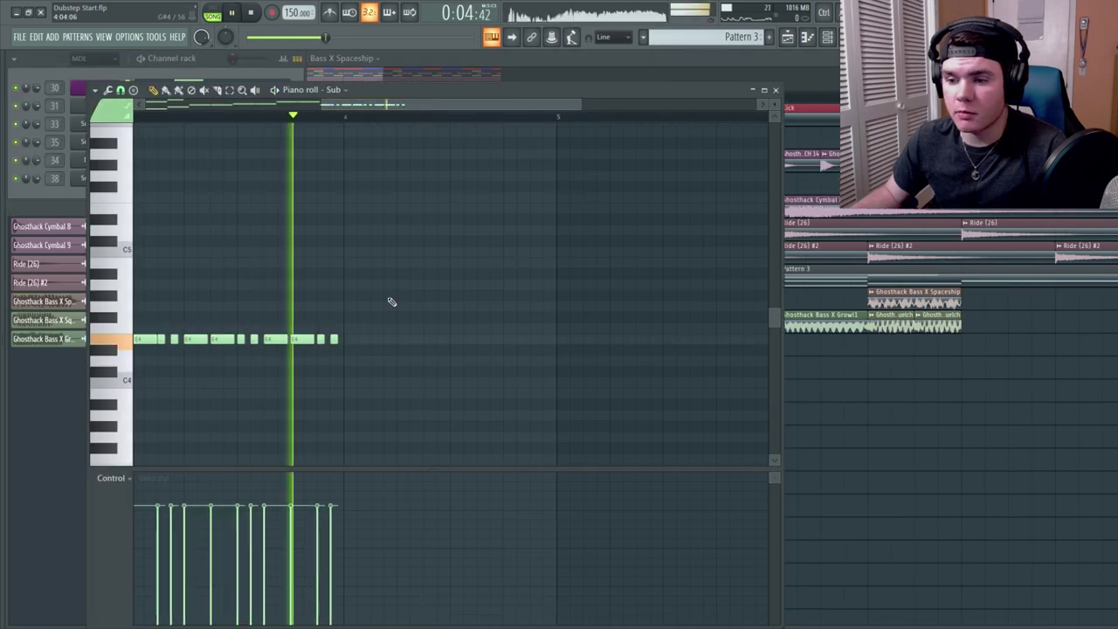
key("space")
left_click(355, 338)
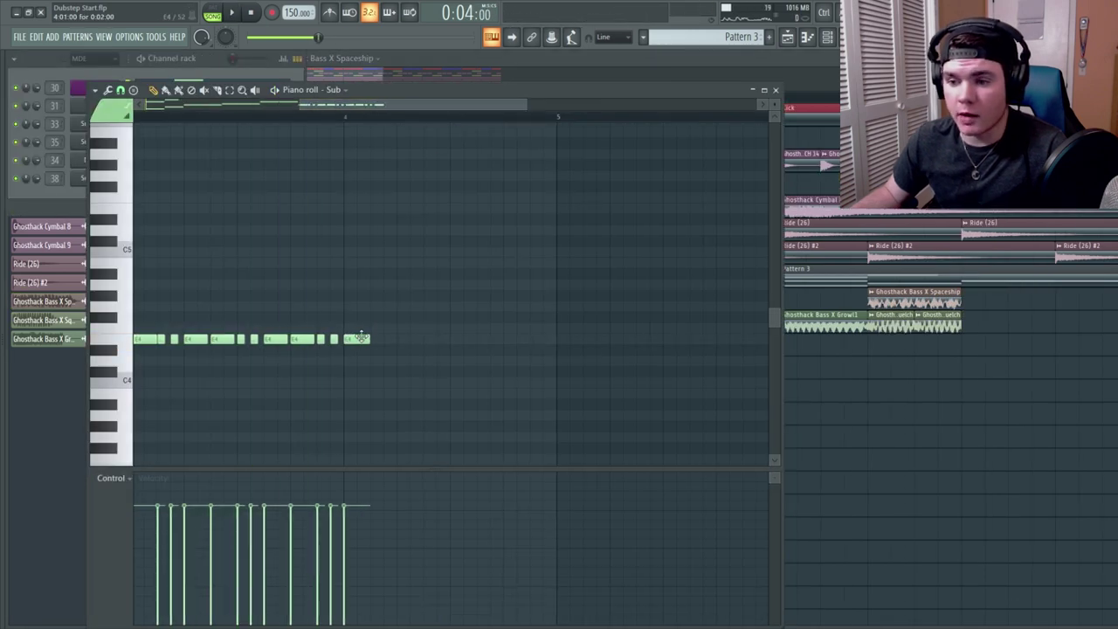
mouse_move(350, 290)
left_mouse_down()
mouse_move(356, 310)
mouse_move(358, 286)
left_mouse_up()
key("space")
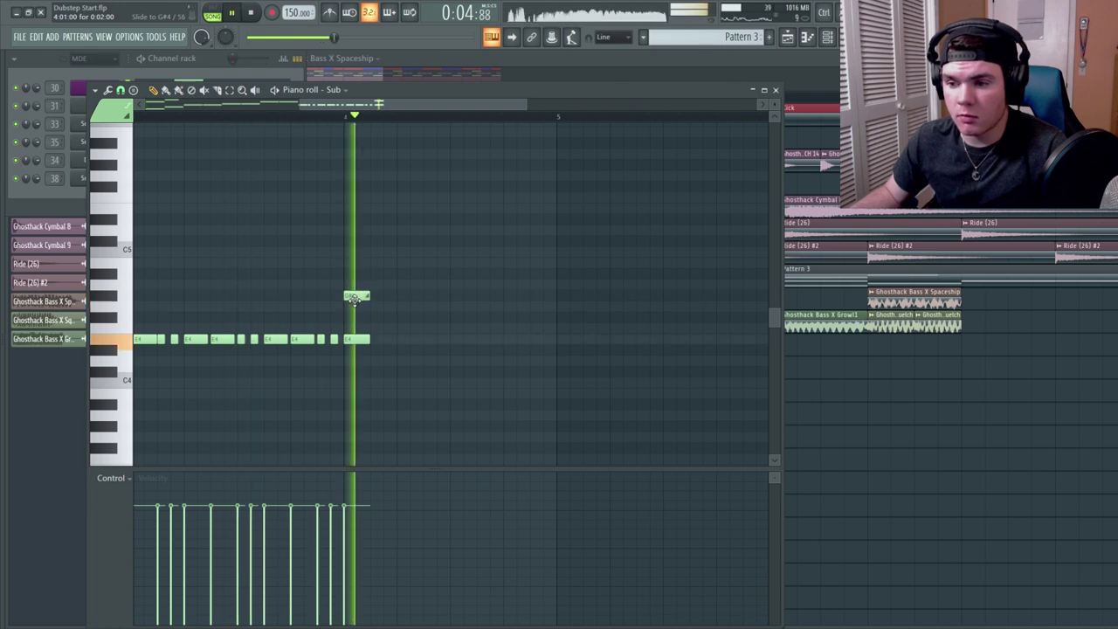
- Add four short E4 notes a quarter beat apart in the Serum #4 piano roll after the bar 4 slide, and play them
key("space")
key("space")
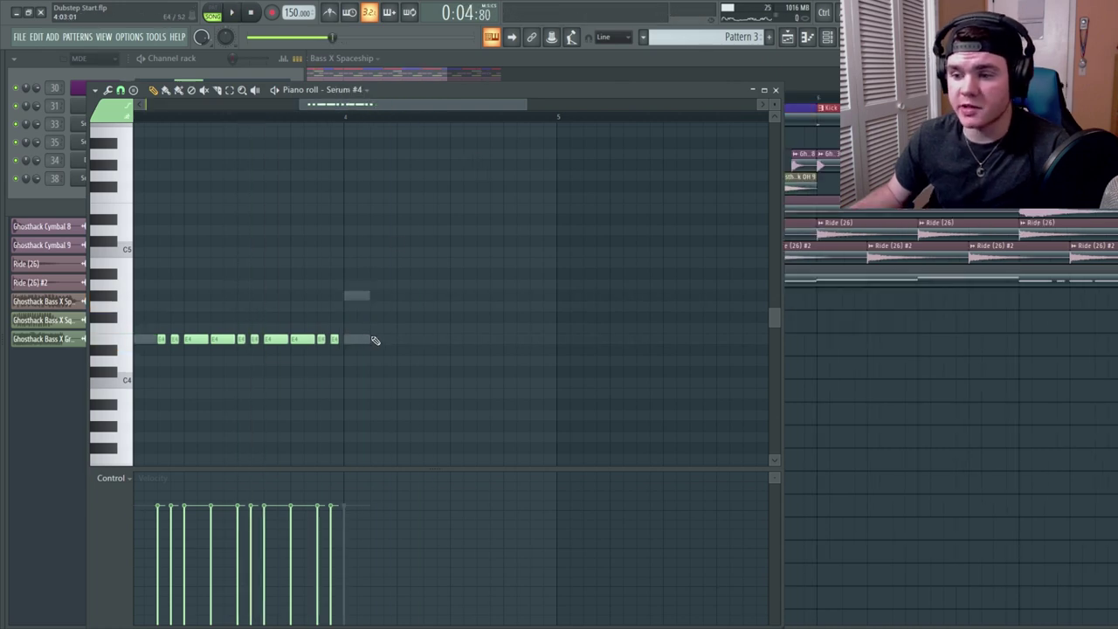
left_click(387, 340)
left_click(399, 338)
key("space")
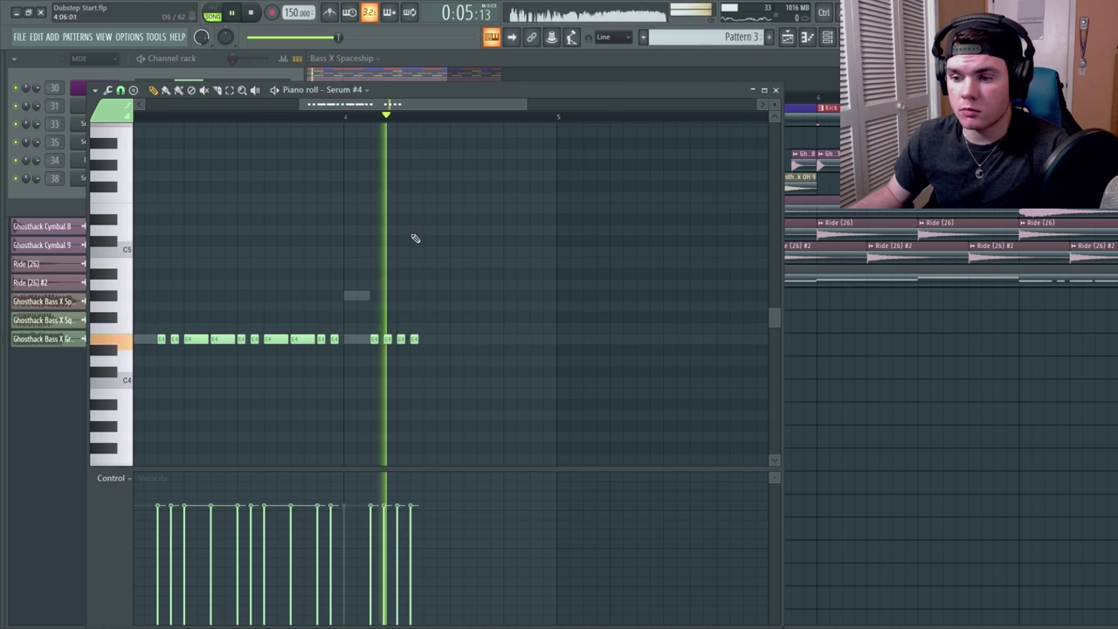
key("space")
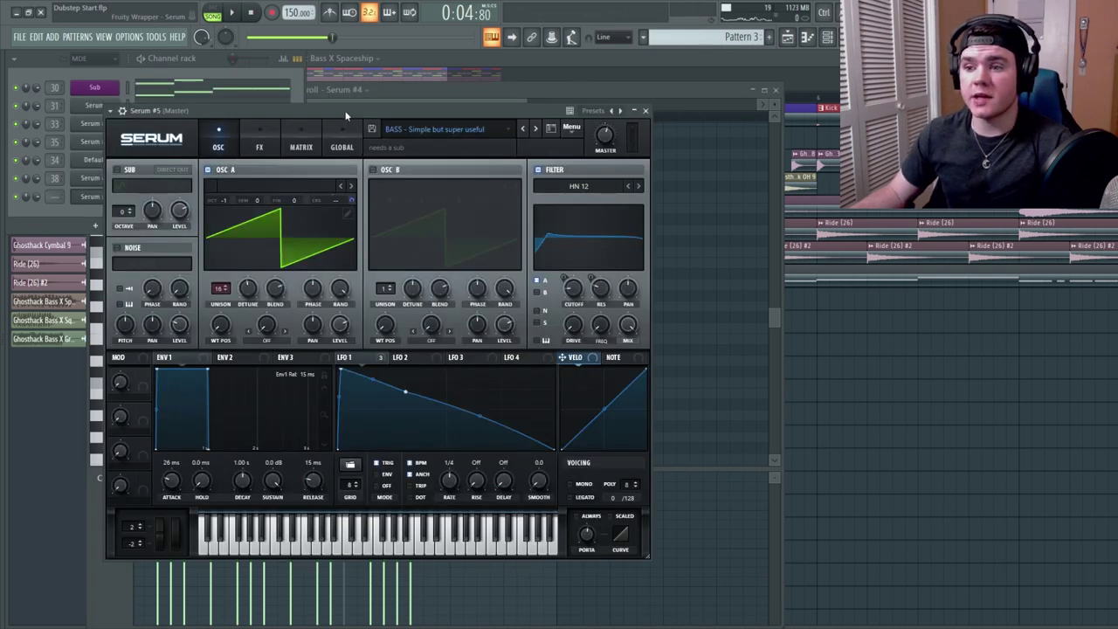
- Audition the Serum #5 preset "BASS - Simple but super useful" on several notes, first plain and then through the Laser mixer track's effects
key("z")
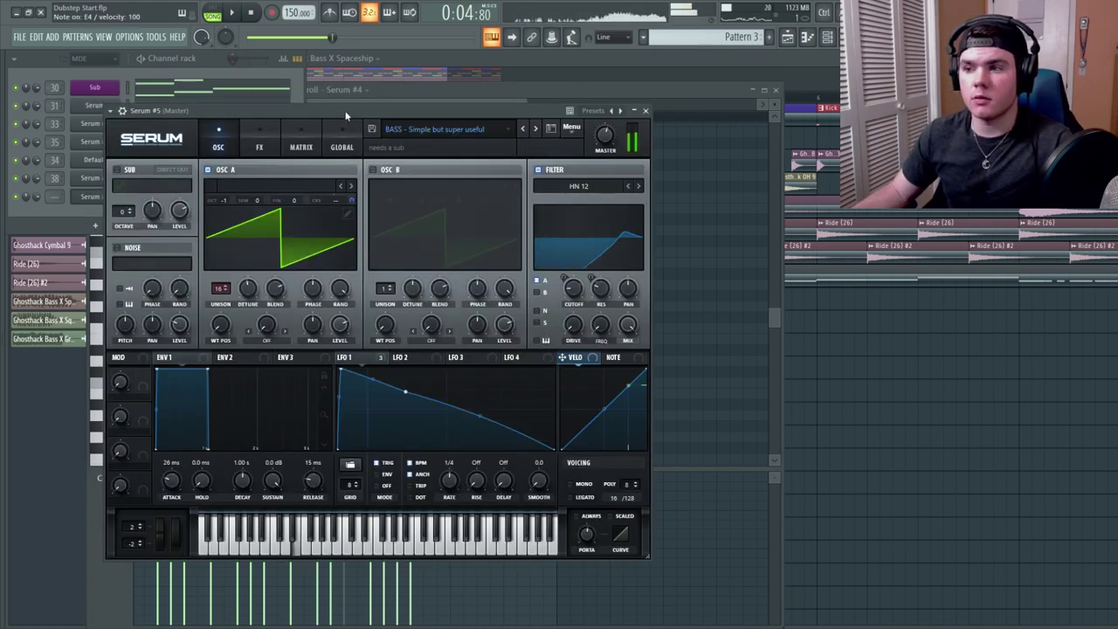
key("x")
key("c")
key("q")
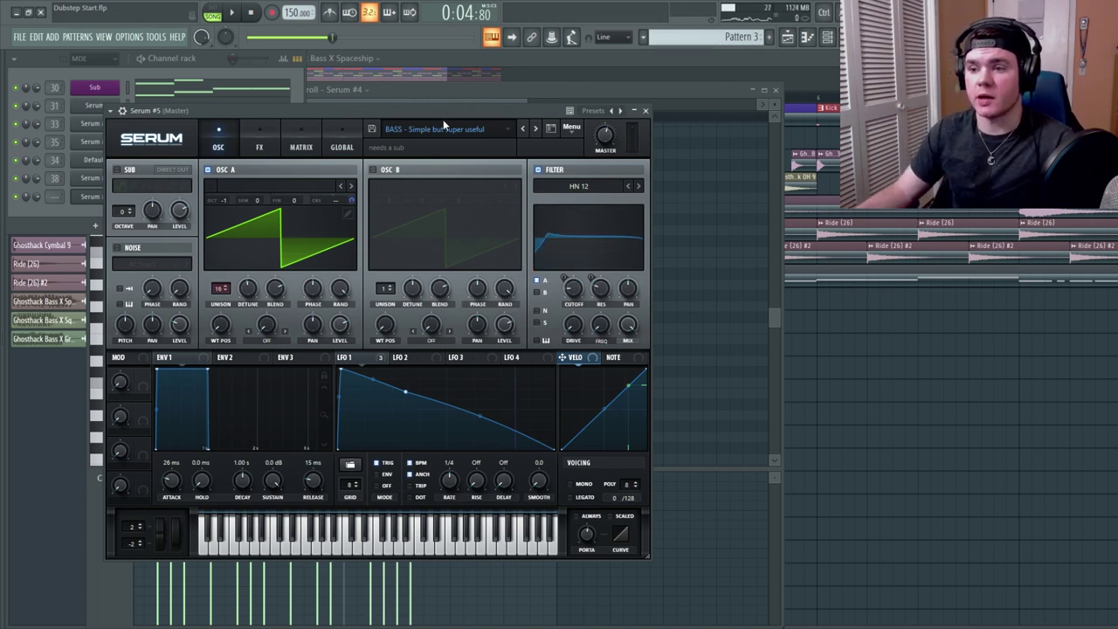
key("b")
key("b")
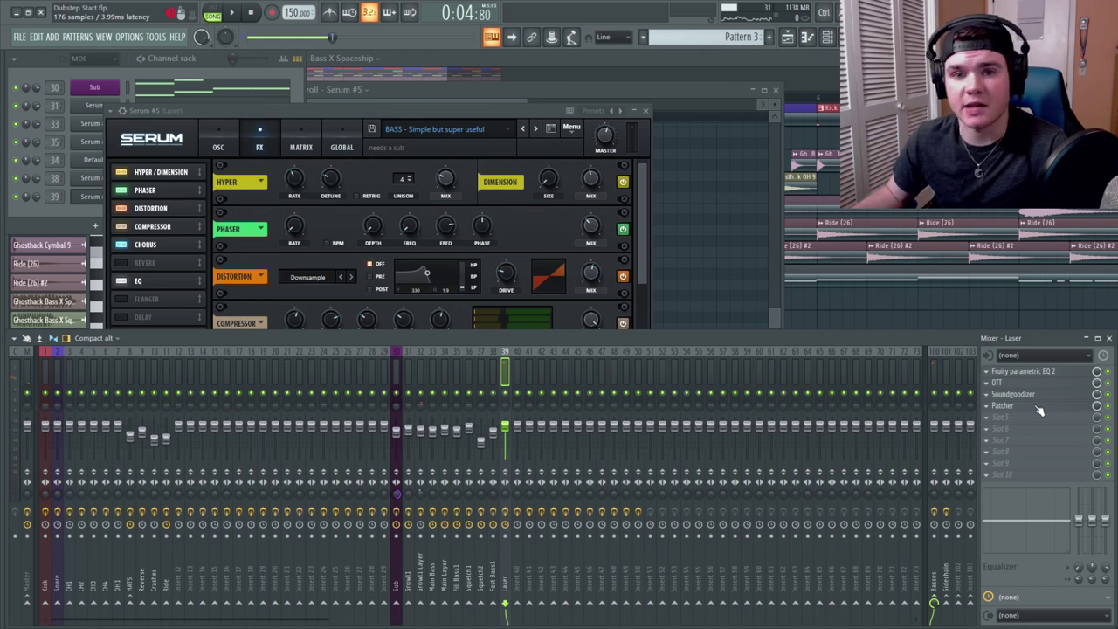
key("space")
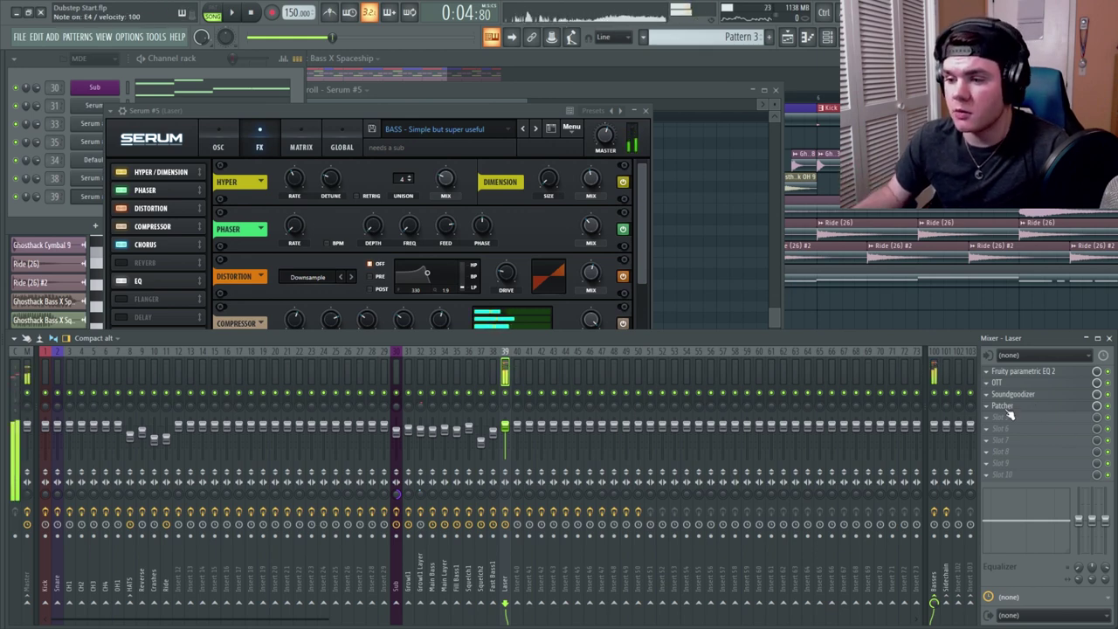
- Replace the last kick of bar 4 with a snare, add a kick between the two final snares, and play the fill
key("F5")
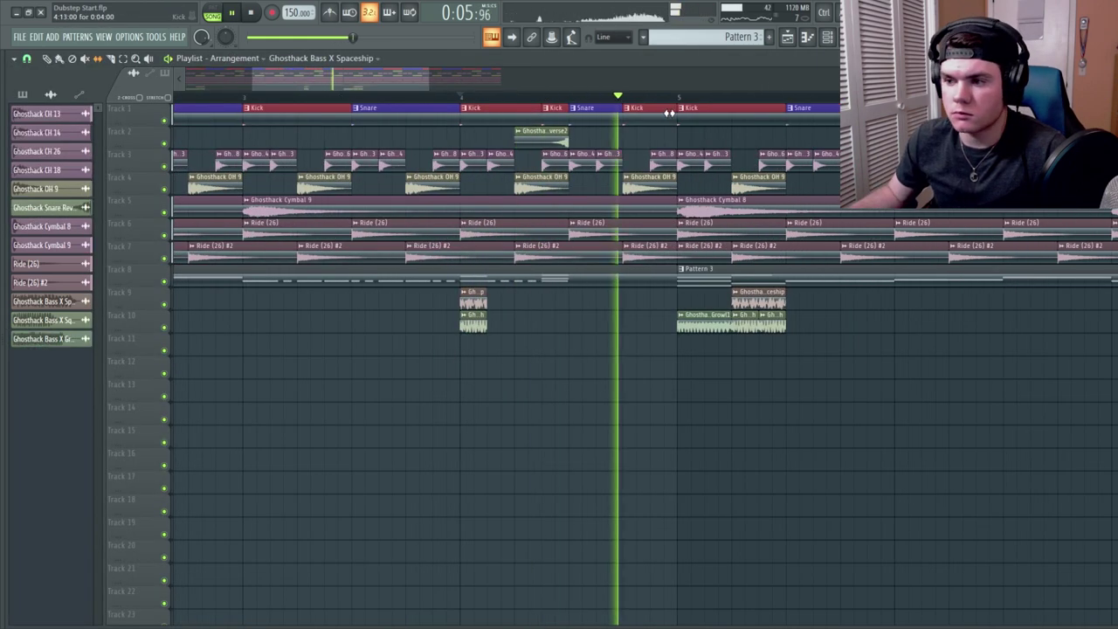
key("space")
right_click(667, 115)
left_click(611, 116)
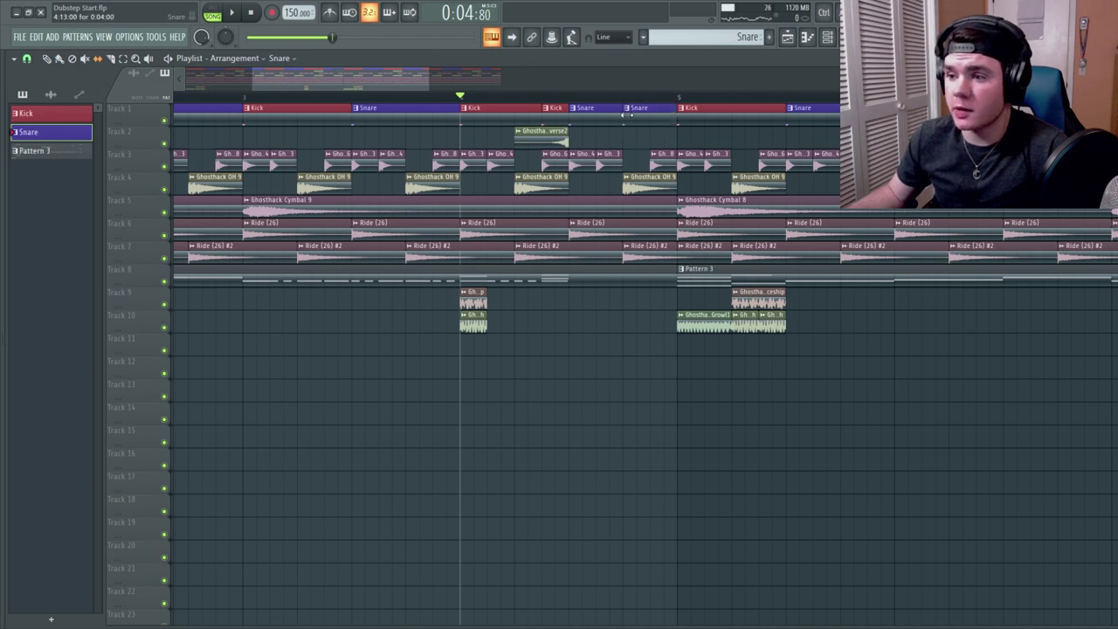
key("space")
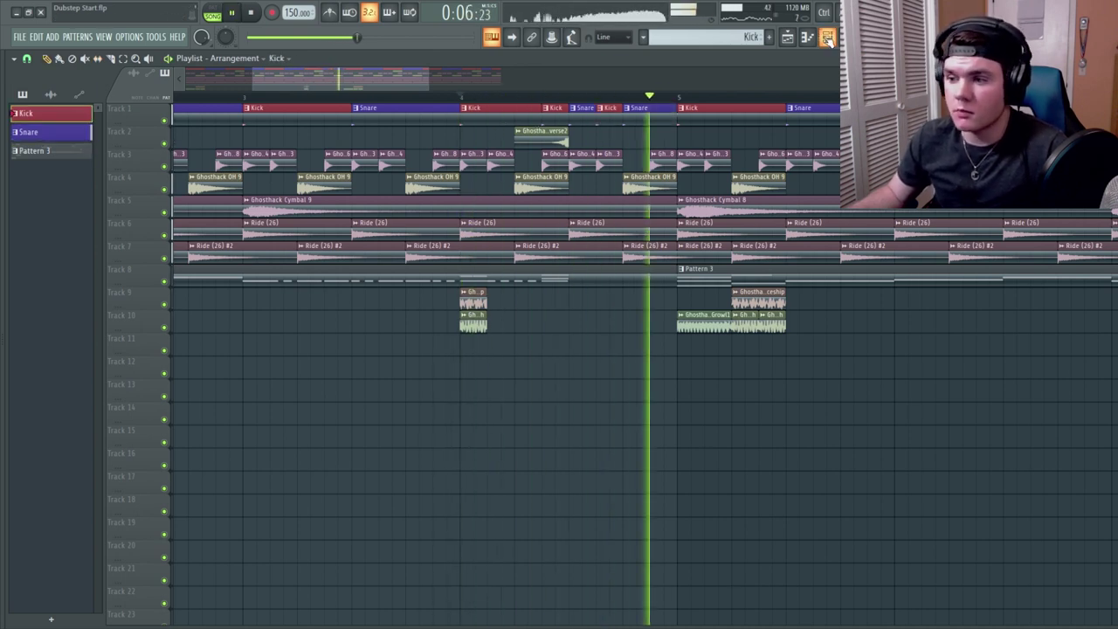
key("space")
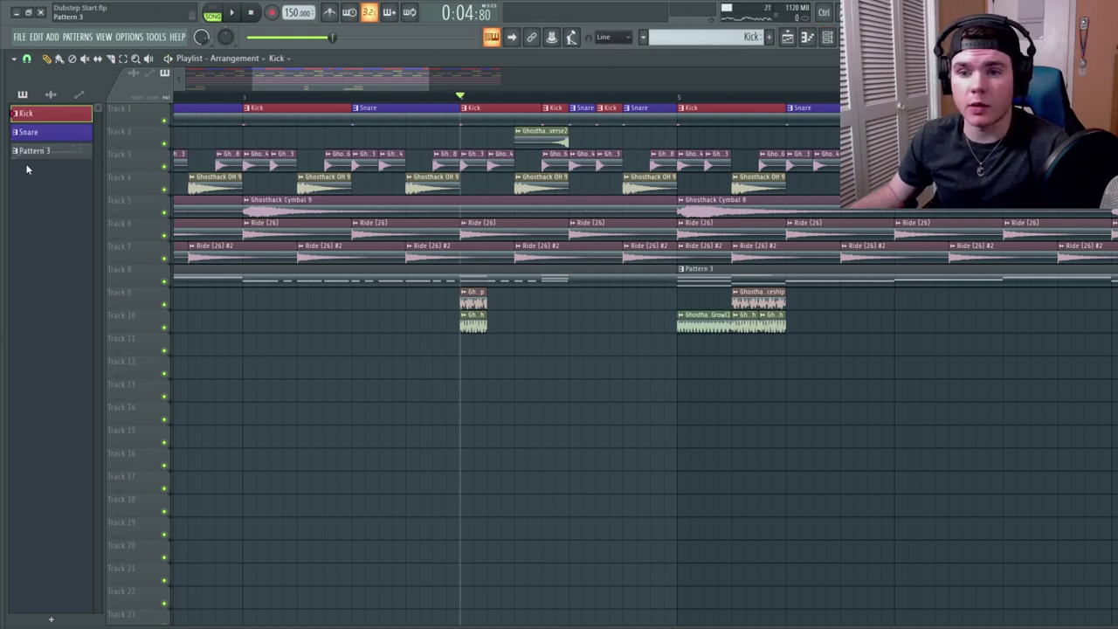
- Preview the bass loop Ghosthack Bass Loops X 160 Weapons1 and place it in the playlist at the start of bar 4
left_click(5, 204)
scroll(179, 463, "up", 10)
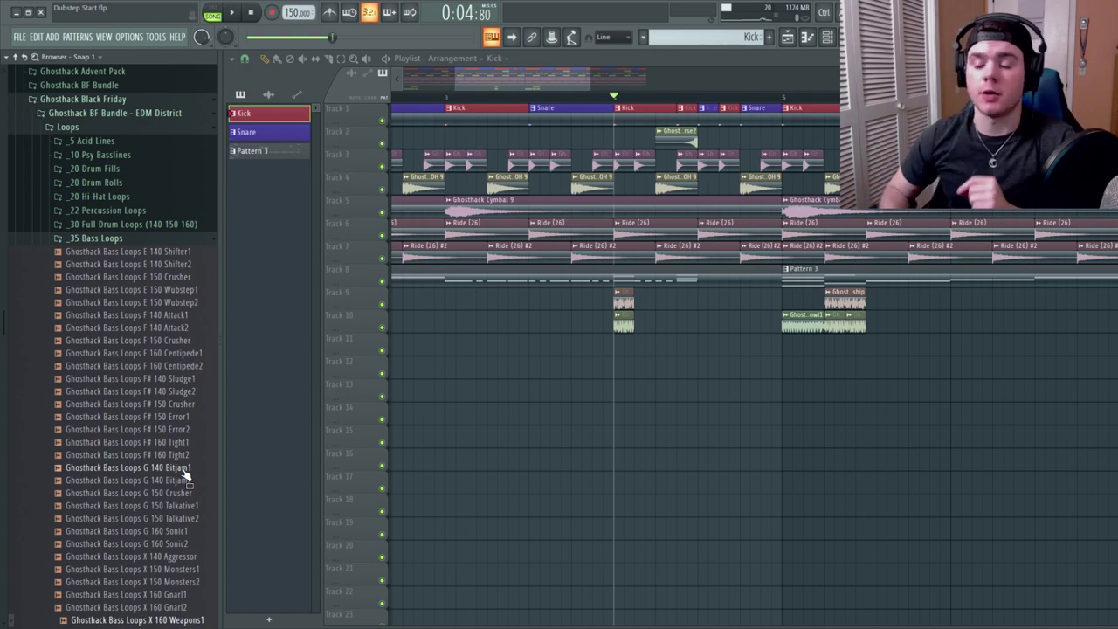
scroll(186, 474, "down", 4)
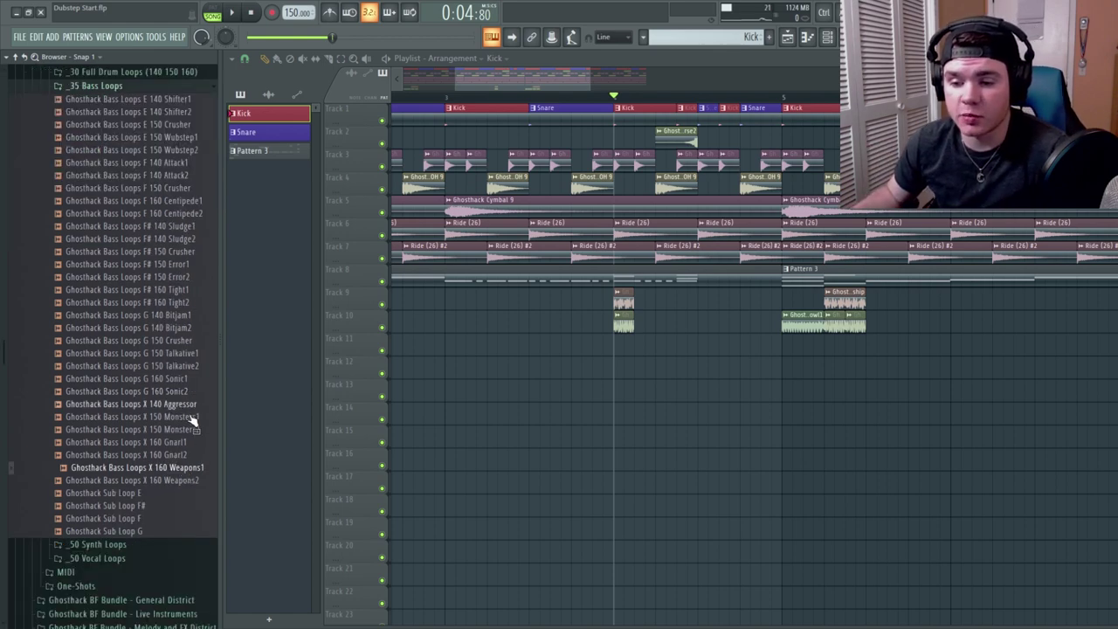
left_click(155, 469)
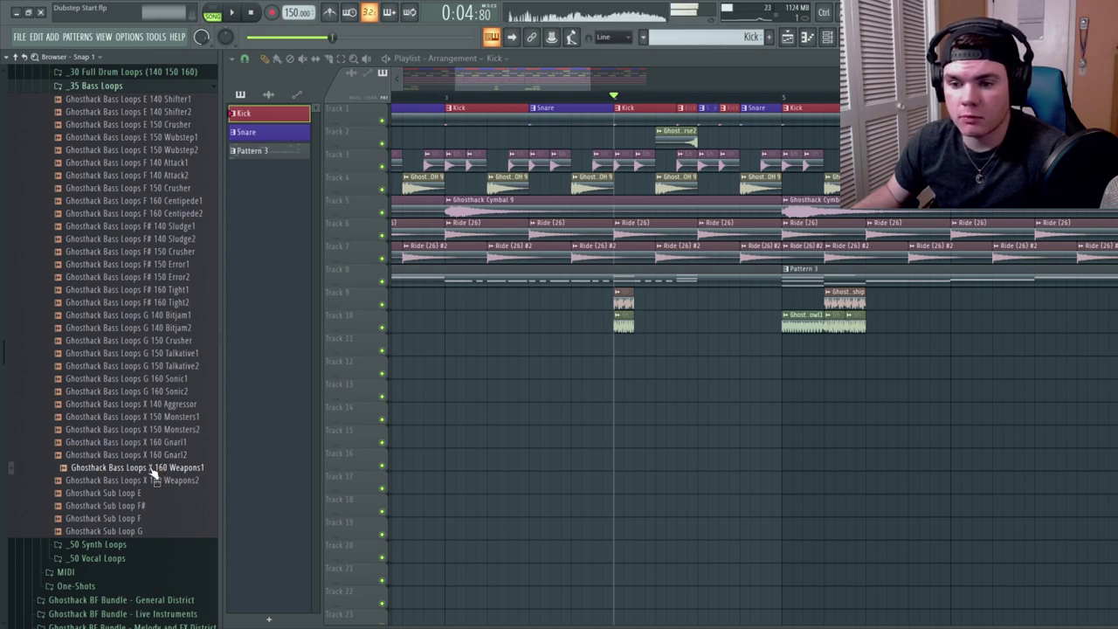
left_click_drag(155, 471, 495, 357)
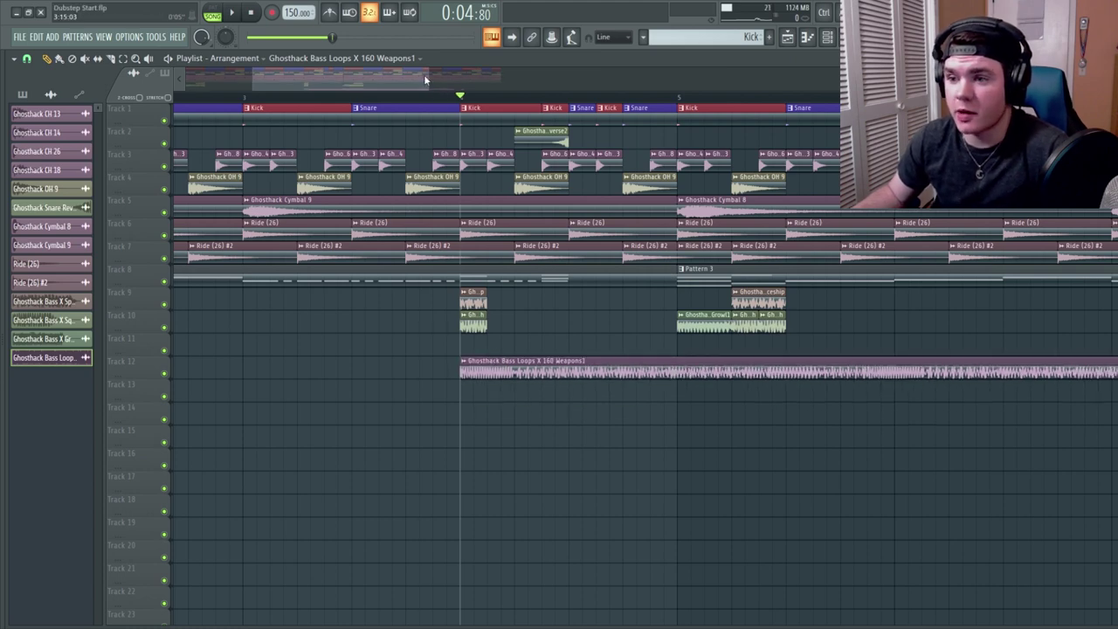
- Cut the Weapons1 loop to a one-and-a-half-beat section, place it on track 11 at the third beat of bar 4, and play it
left_click_drag(424, 74, 580, 77)
left_click_drag(580, 125, 542, 124)
right_click(173, 377)
key("space")
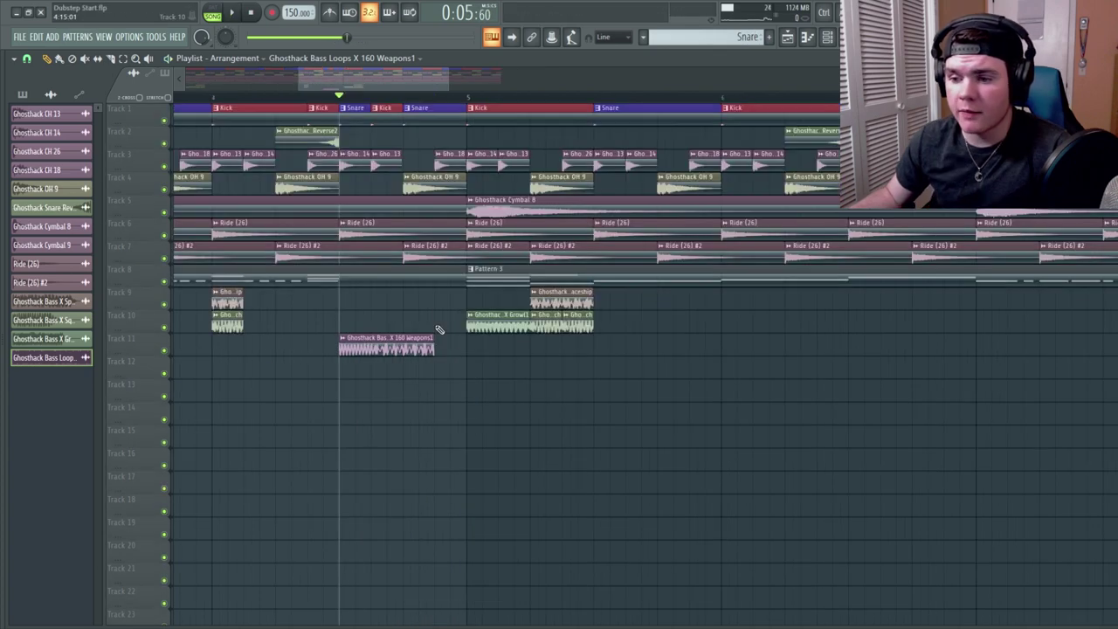
key("space")
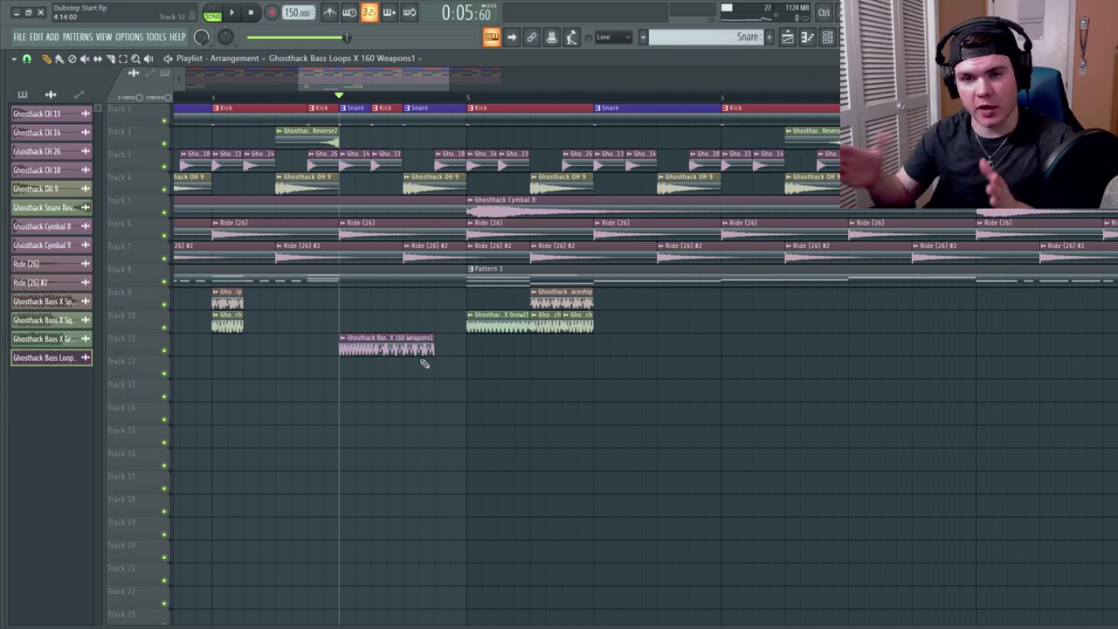
- Preview Ghosthack Bass Shot E - Hydra2 from the bass one-shots folder and place it directly after the Weapons1 clip
left_click(5, 234)
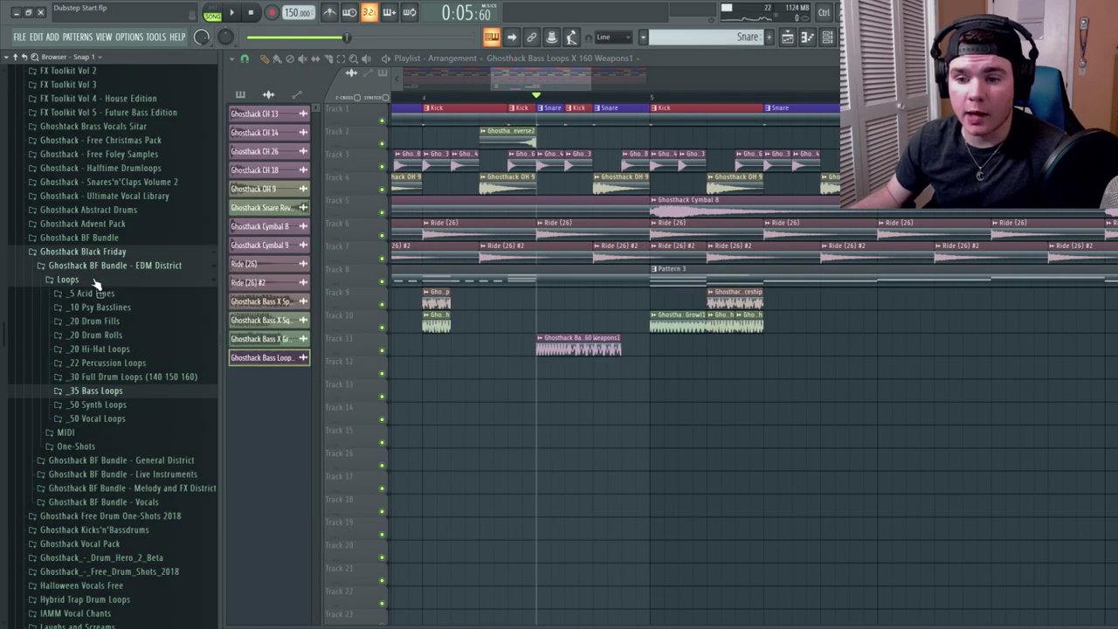
left_click(68, 279)
left_click(75, 307)
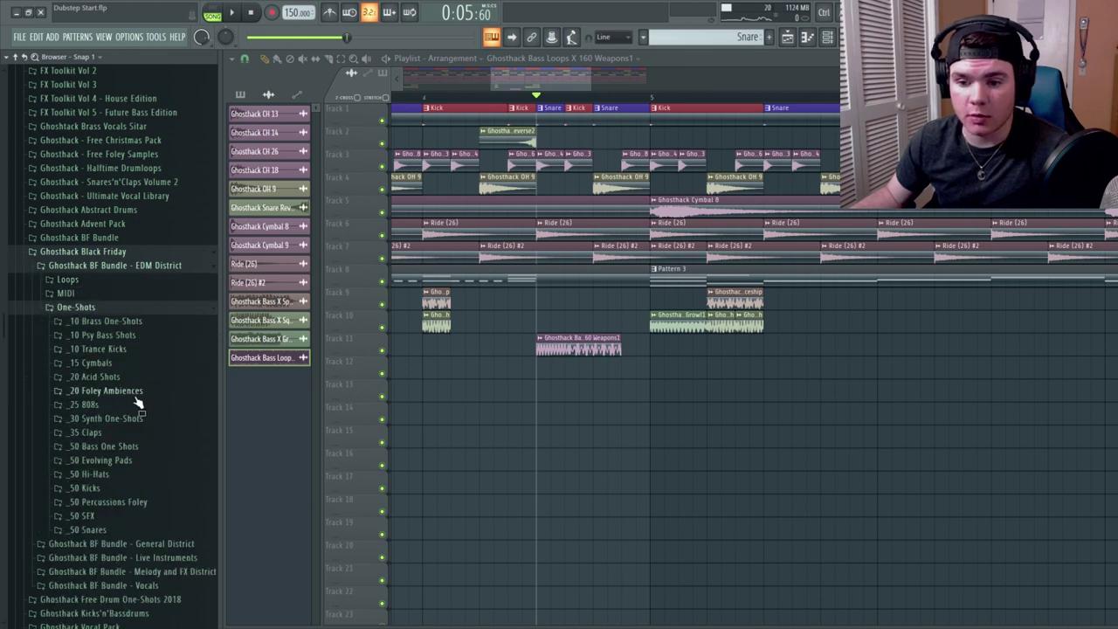
left_click(125, 446)
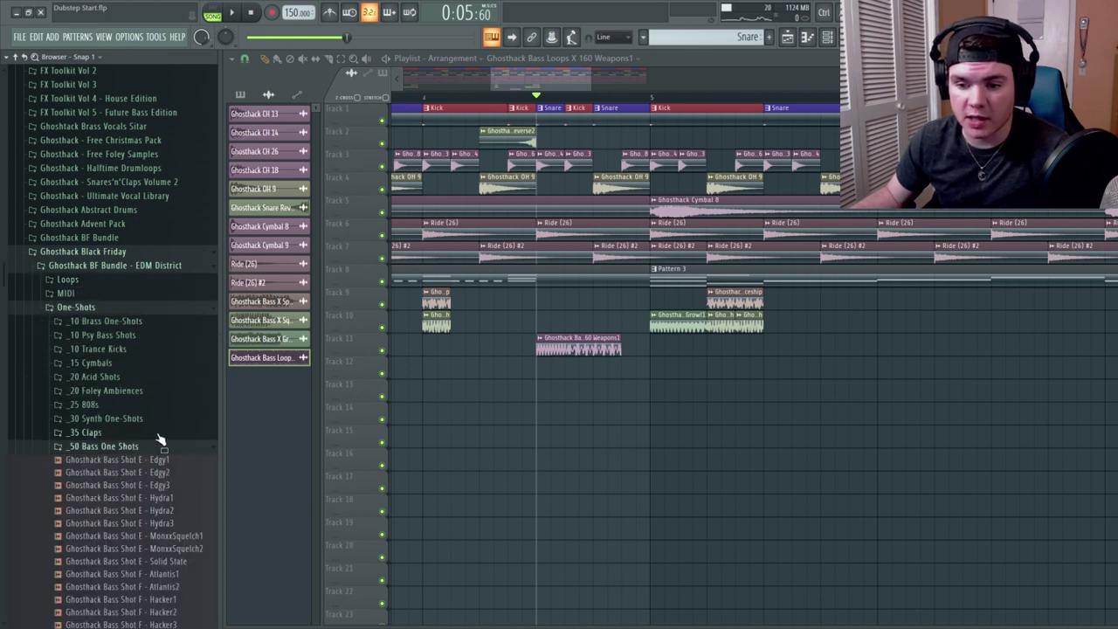
scroll(160, 439, "down", 6)
left_click(169, 208)
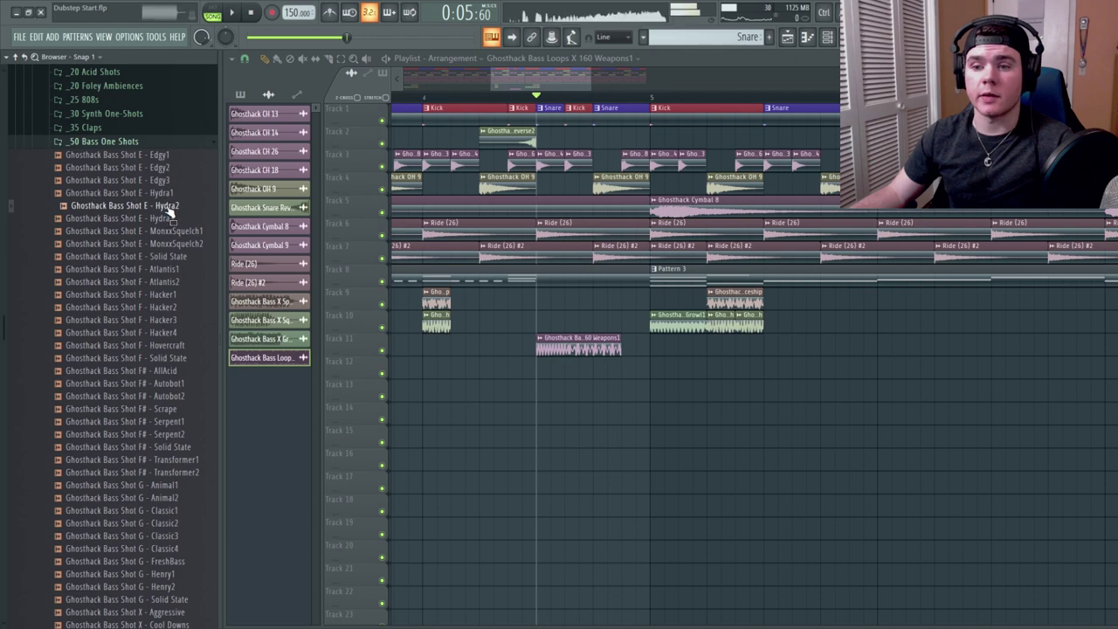
- Preview Ghosthack Bass Shot E - Hydra1, swap it in for Hydra2 in the last half beat of bar 4, and play it
left_click(141, 194)
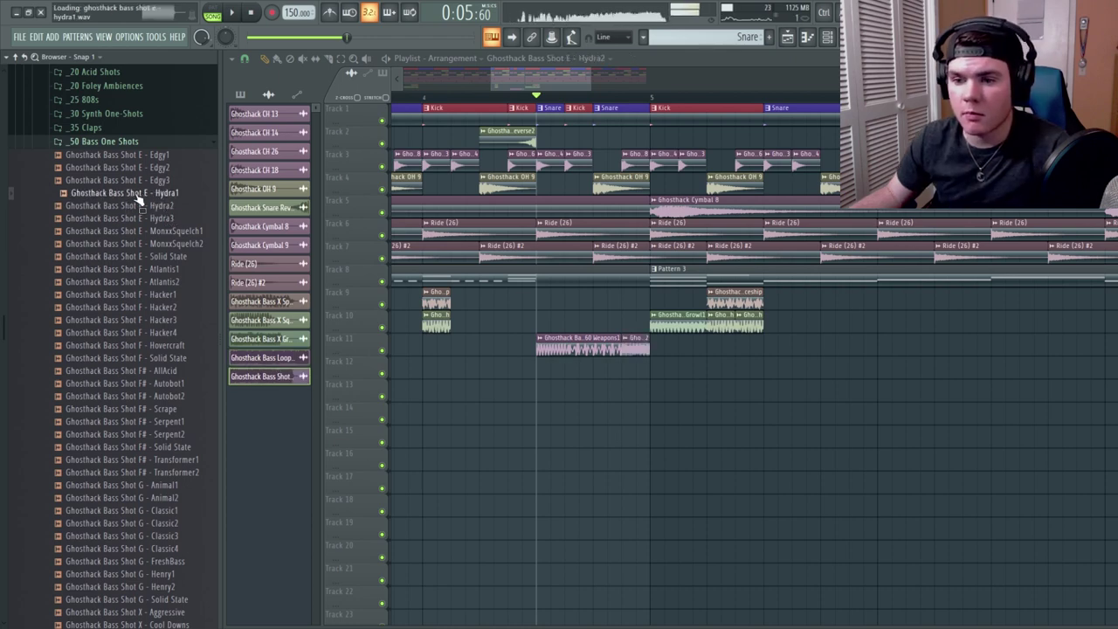
left_click_drag(138, 200, 487, 347)
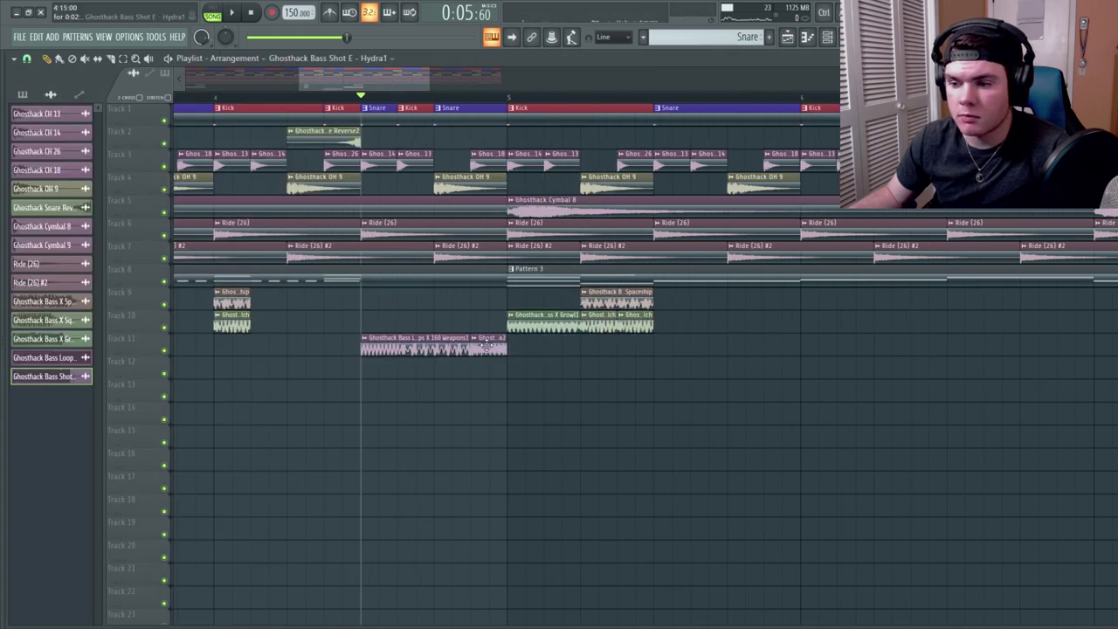
key("space")
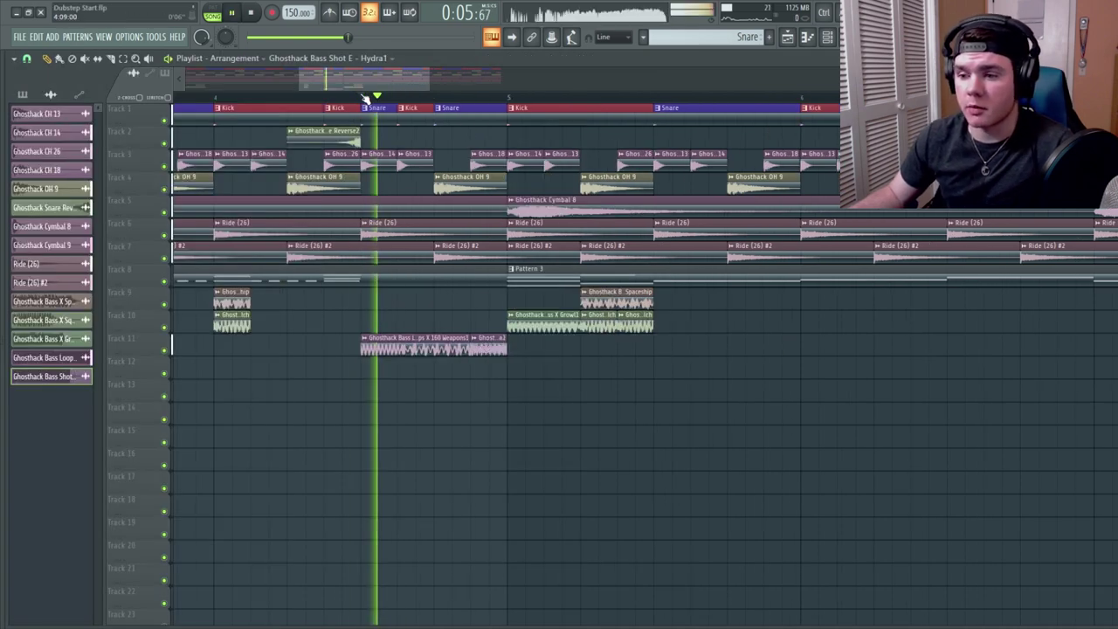
key("space")
key("space")
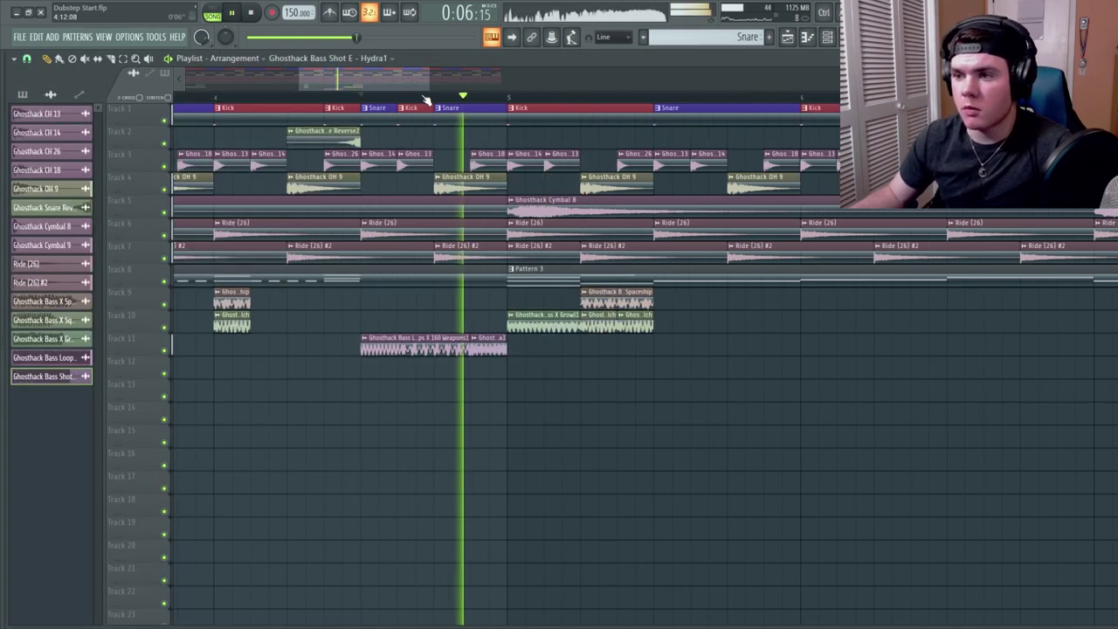
key("space")
- Inspect the Growl2 mixer track and its Soundgoodizer, take the track out of solo and play the end of bar 4
key("F9")
left_click(1038, 385)
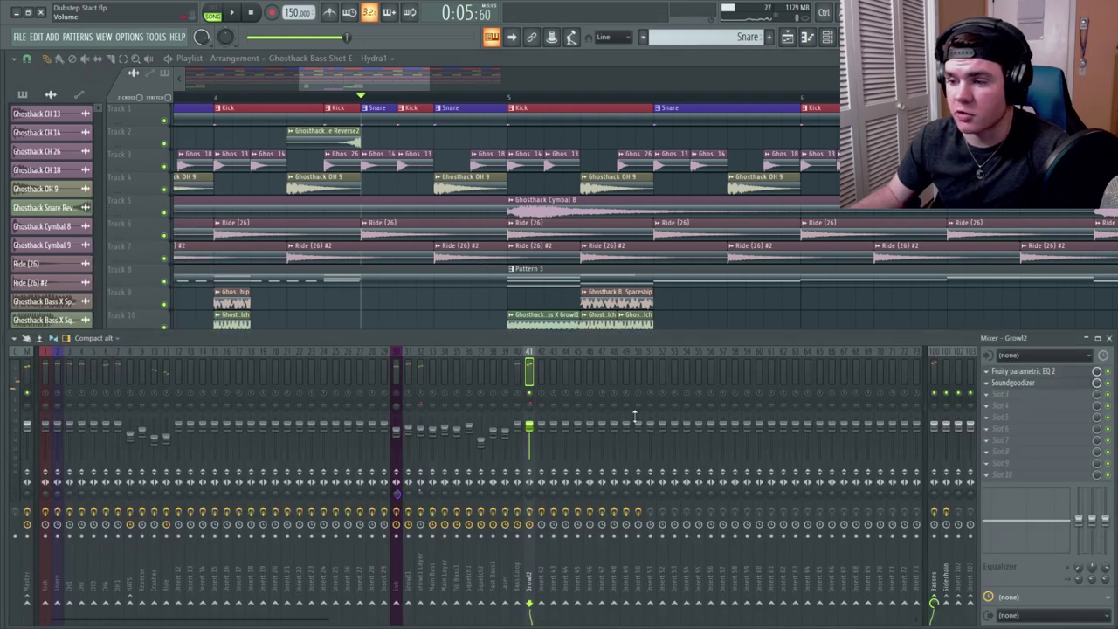
right_click(531, 394)
key("space")
key("space")
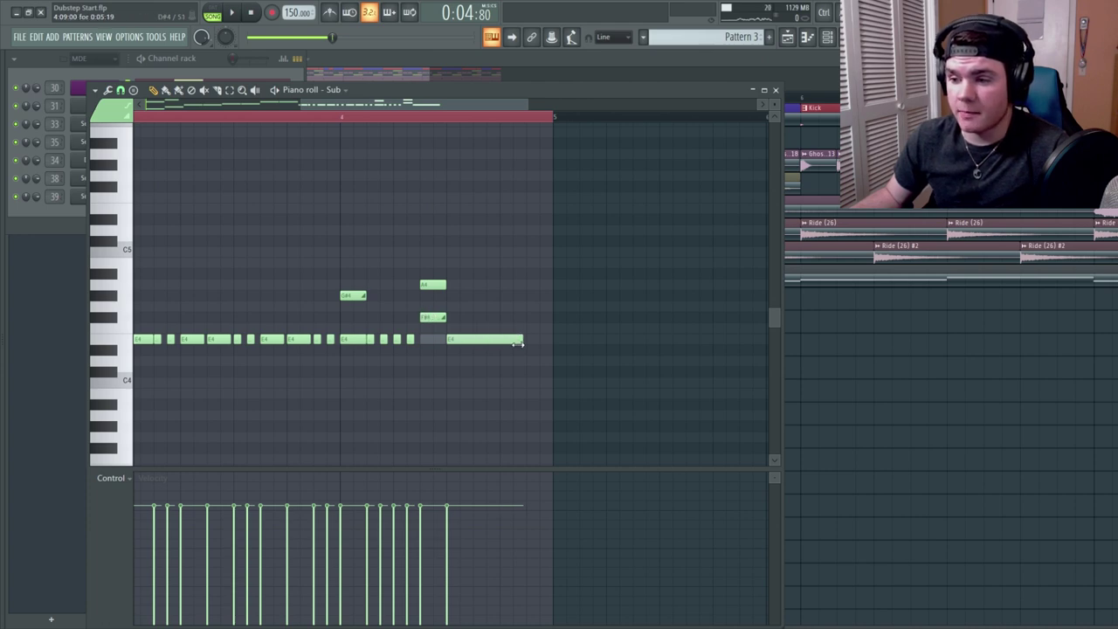
- Add an A4 slide over the long E4 and a half-beat E4 at the end of bar 4 in the Sub's piano roll, and play it
left_click(529, 340)
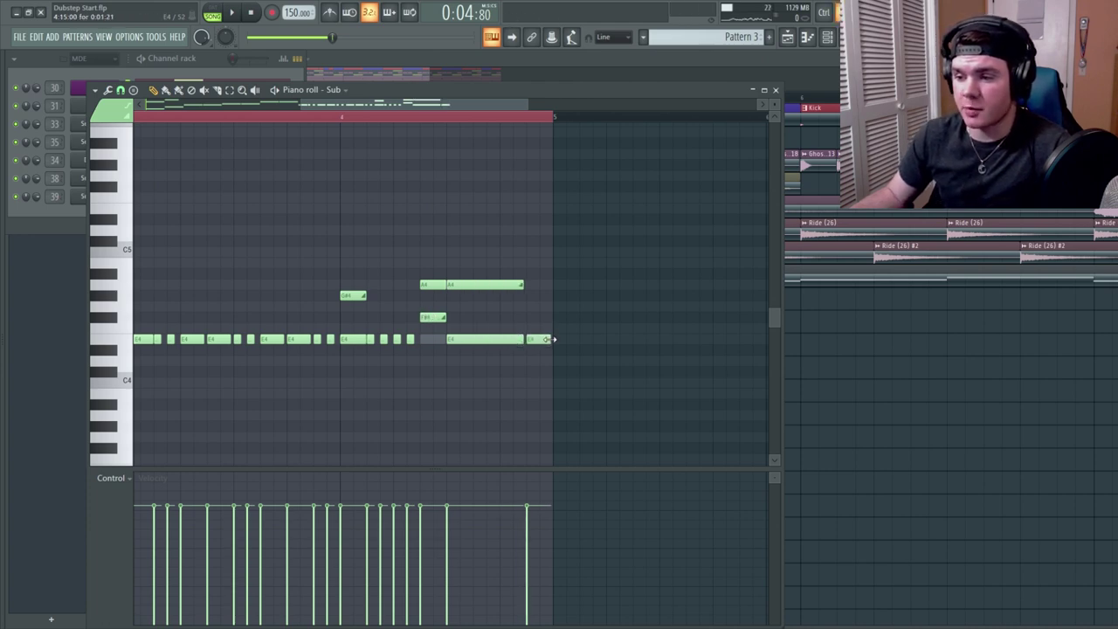
key("space")
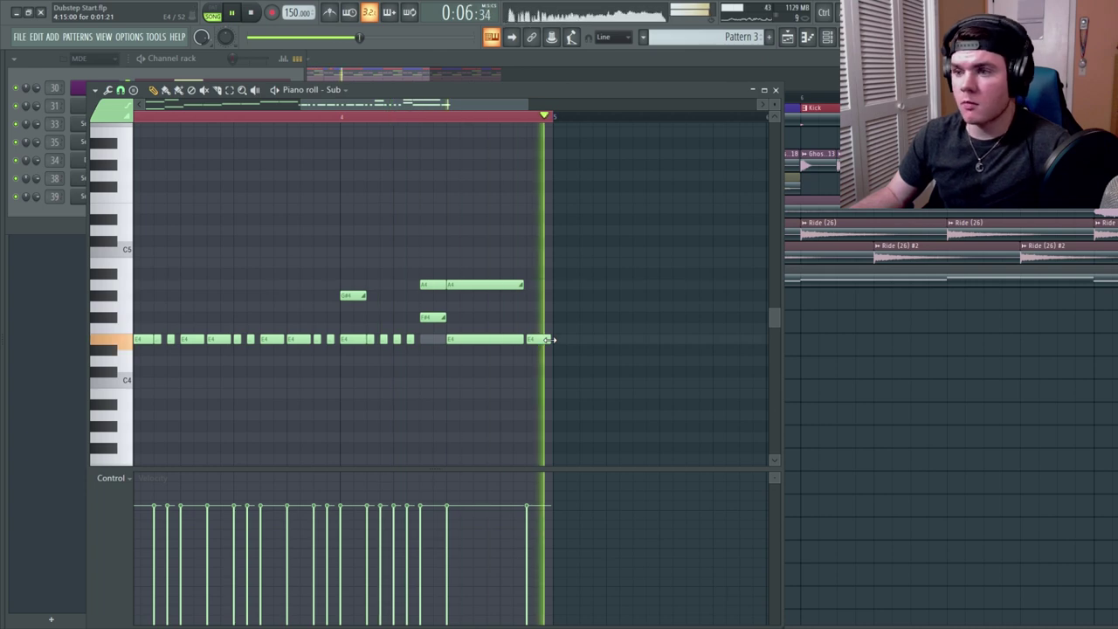
key("space")
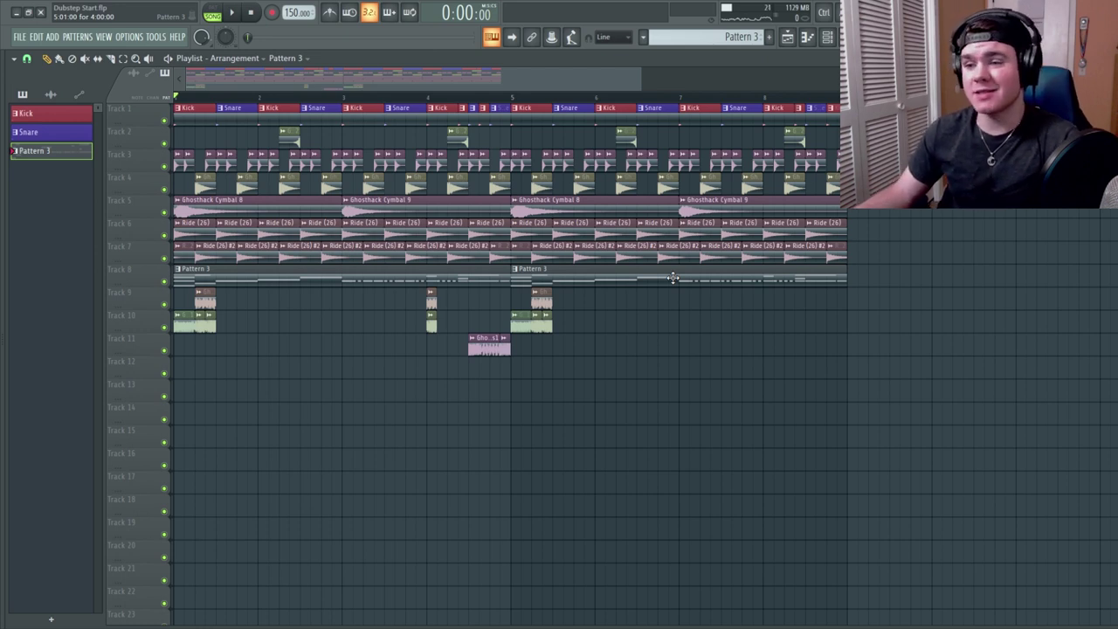
- Merge the two Pattern 3 clips on track 8 into a single eight-bar pattern and play it from bar 5
right_click(145, 277)
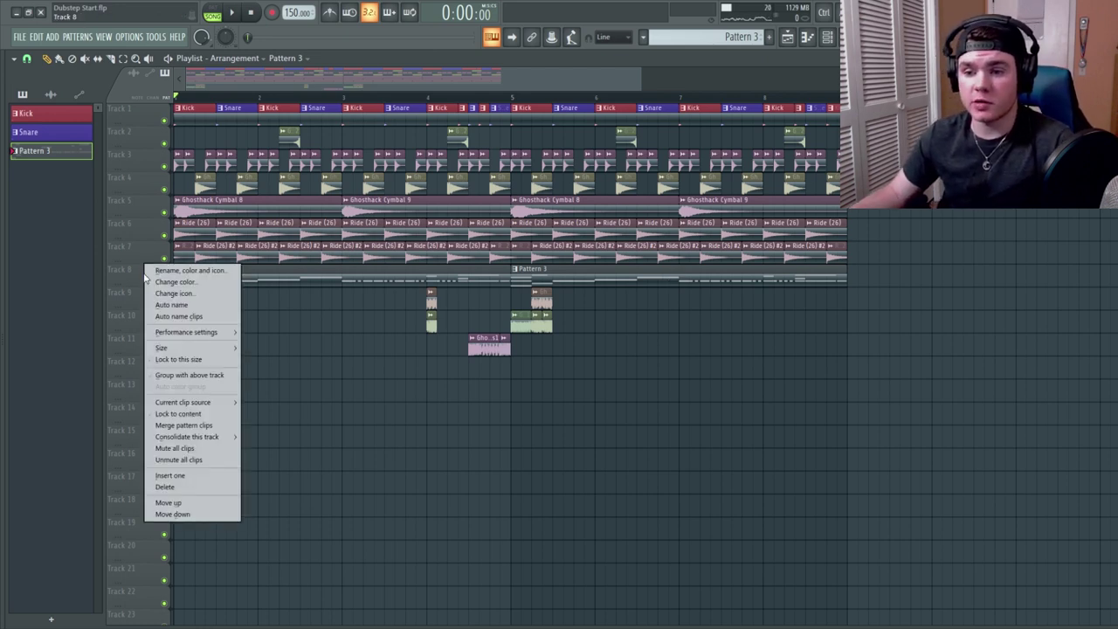
left_click(192, 426)
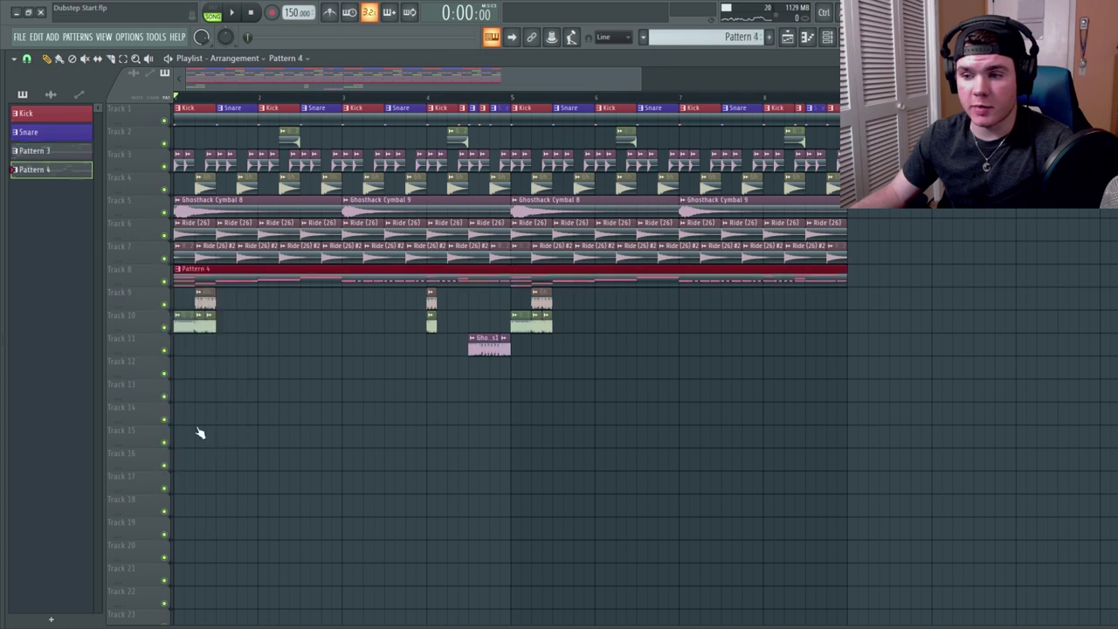
left_click(511, 98)
key("space")
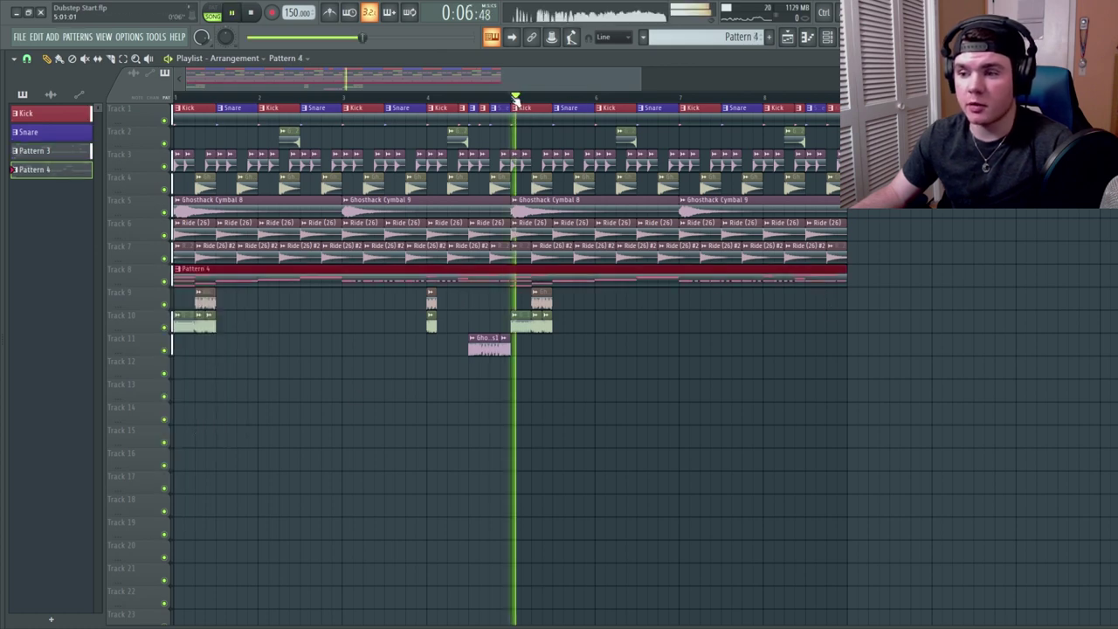
key("space")
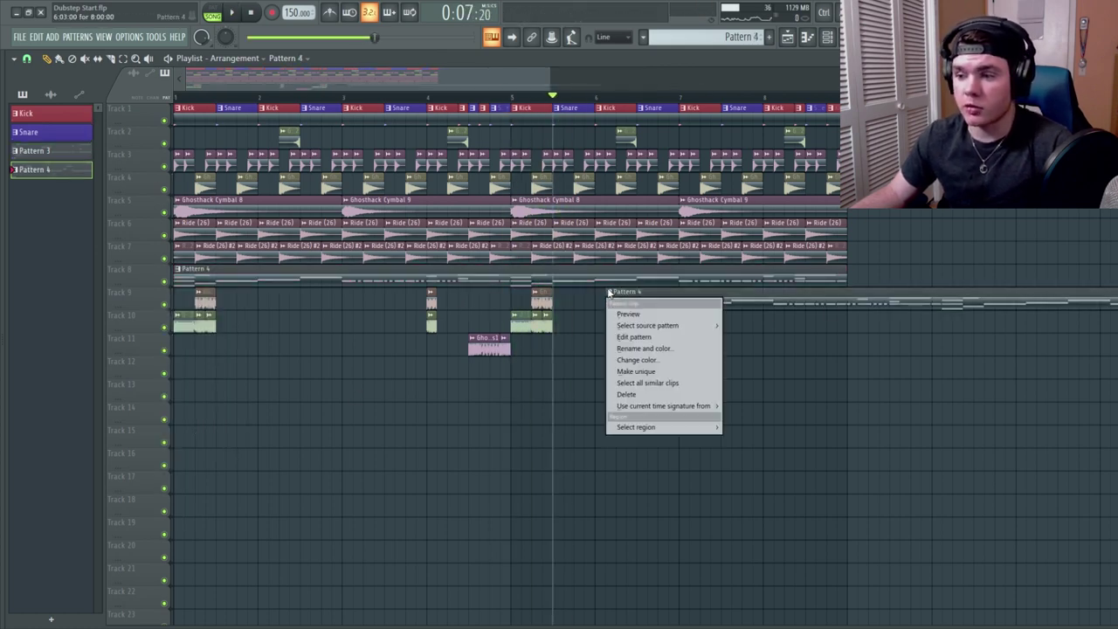
- Delete the stray Pattern 4 copy from track 9, open the Sub's piano roll for bars 5 to 7, and play from bar 5
right_click(670, 294)
double_click(596, 274)
left_click_drag(457, 107, 408, 137)
key("space")
key("space")
key("space")
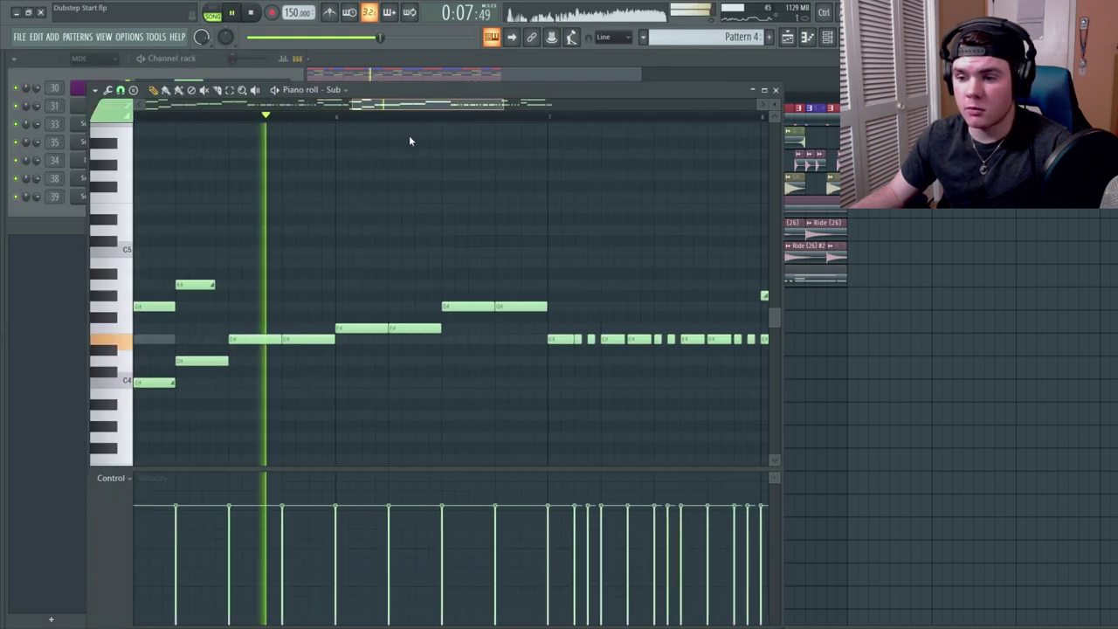
- Lower the two G4 notes in the second half of bar 6 to D4 in the Sub's piano roll and play the result
key("space")
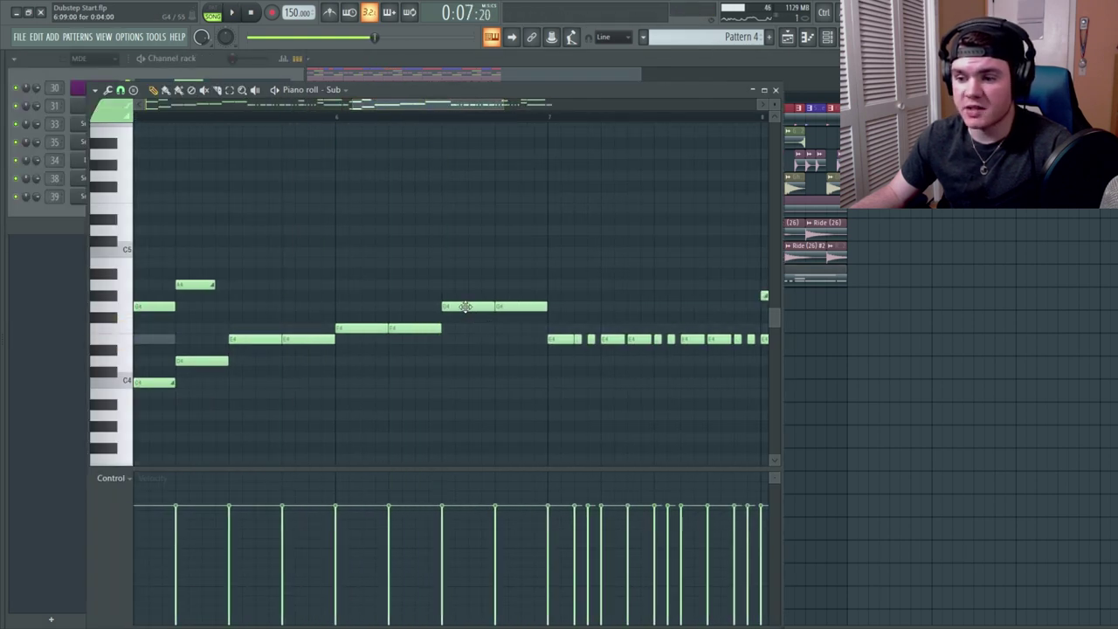
left_click_drag(465, 306, 464, 362)
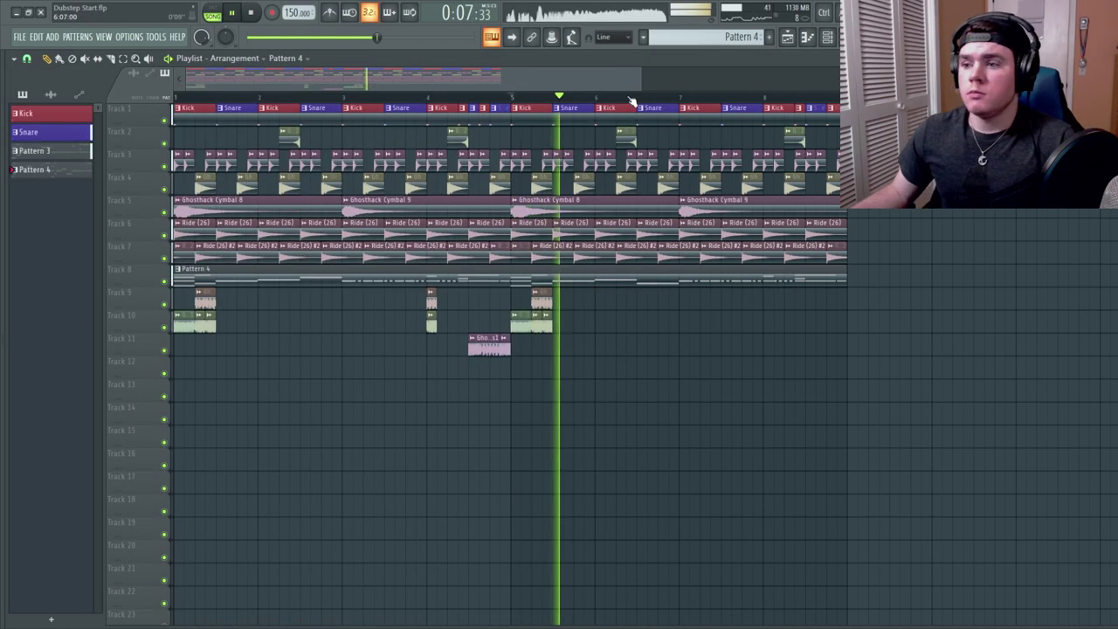
left_click_drag(641, 81, 718, 81)
key("space")
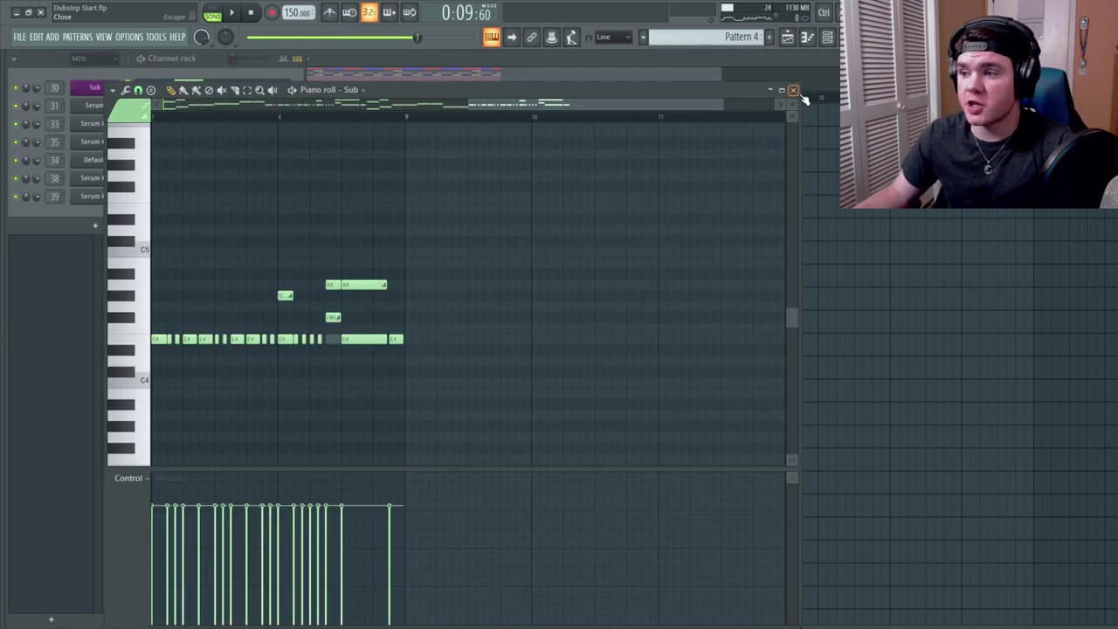
left_click(803, 96)
key("space")
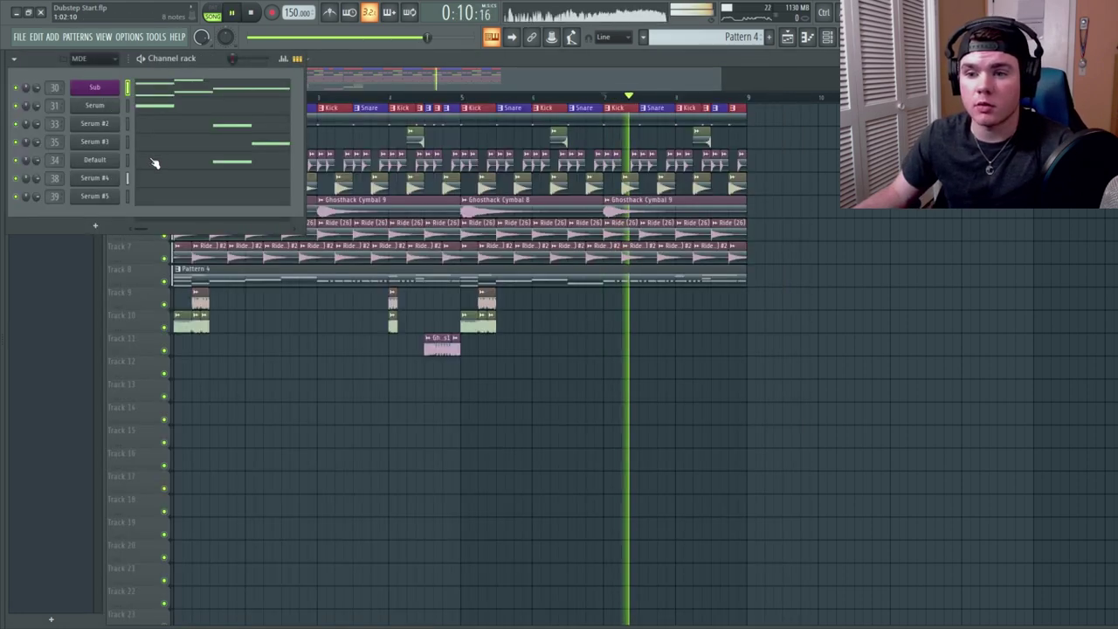
- Delete all notes from beat 4 of bar 7 through the end of bar 8 in the Sub's piano roll
left_click(186, 181)
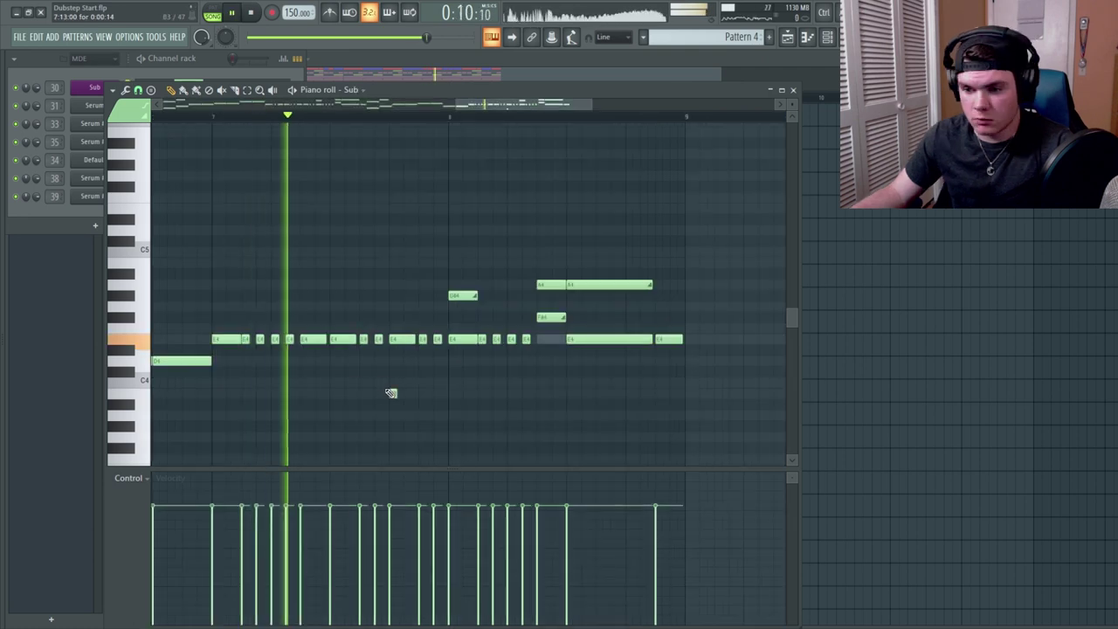
key("space")
right_click(401, 338)
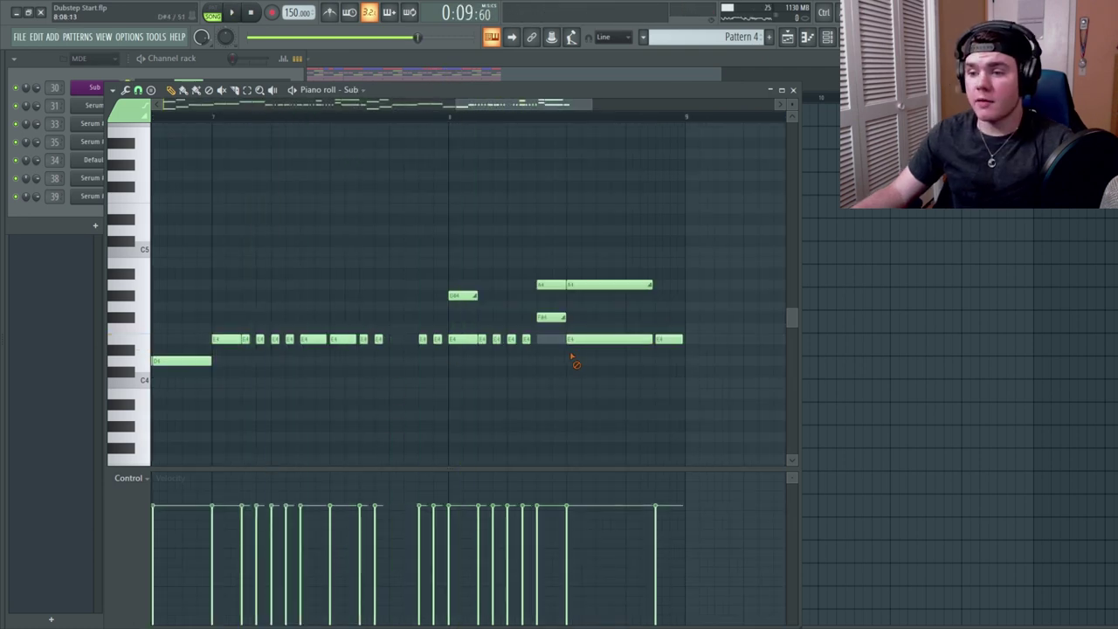
right_click(610, 339)
right_click(668, 339)
right_click(609, 285)
right_click(551, 316)
right_click(551, 284)
right_click(511, 339)
right_click(496, 339)
right_click(481, 338)
right_click(462, 338)
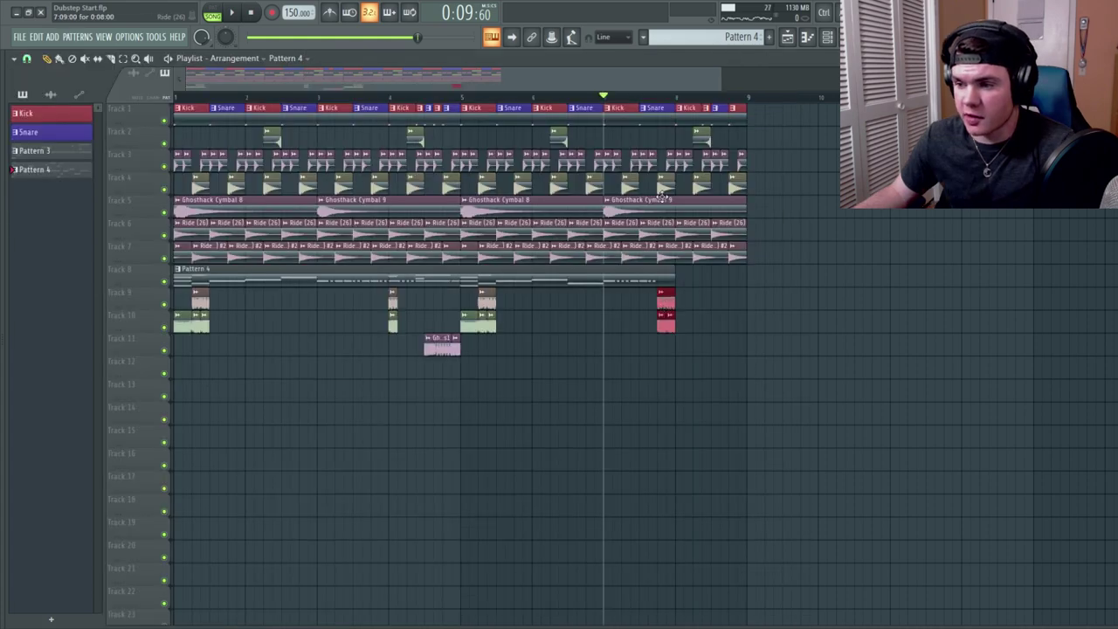
- Play from beat 3 of bar 7 with the copied bass samples on tracks 9 and 10
key("space")
key("space")
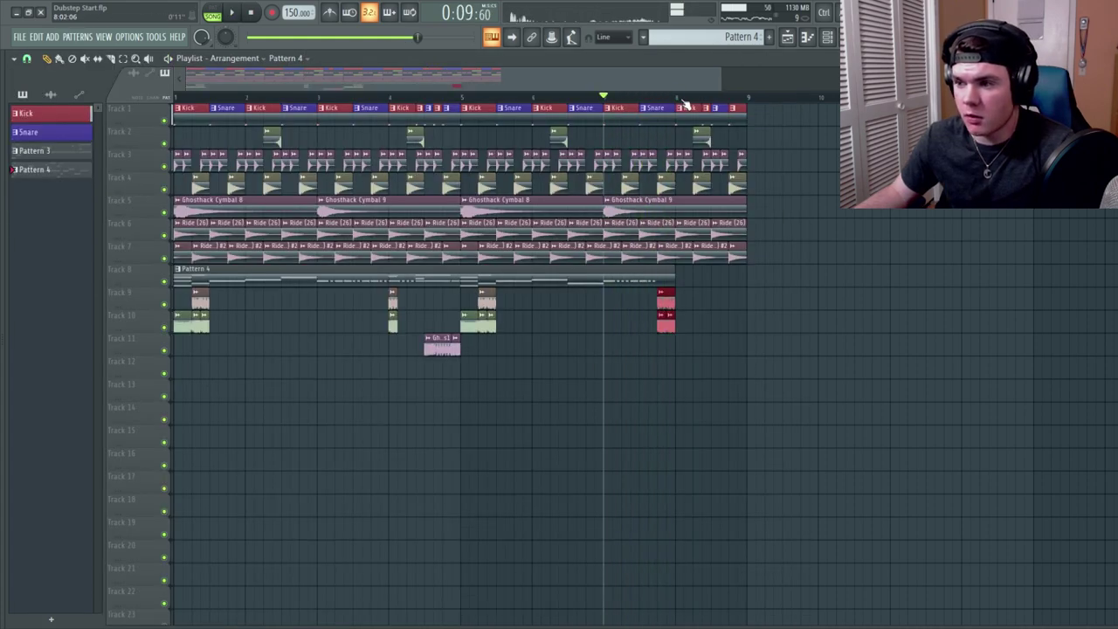
scroll(686, 105, "up", 4)
left_click(576, 98)
left_click(710, 456)
right_click(742, 450)
- Add a one-beat E4 at beat 4 of bar 7 in the Sub's piano roll and play it
left_click(243, 88)
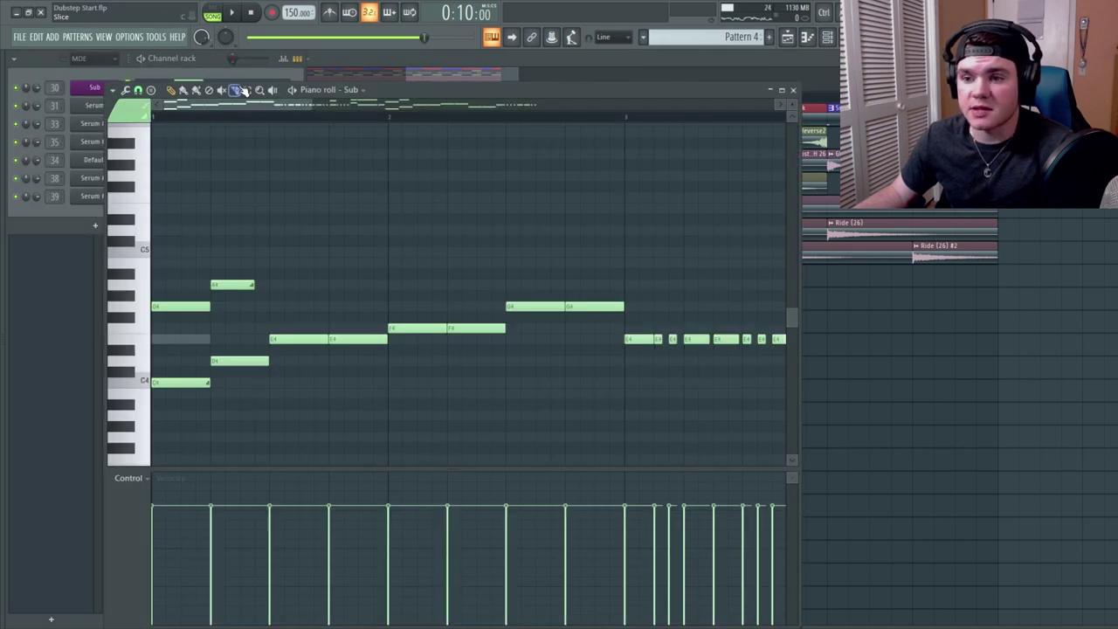
left_click_drag(304, 104, 608, 156)
key("space")
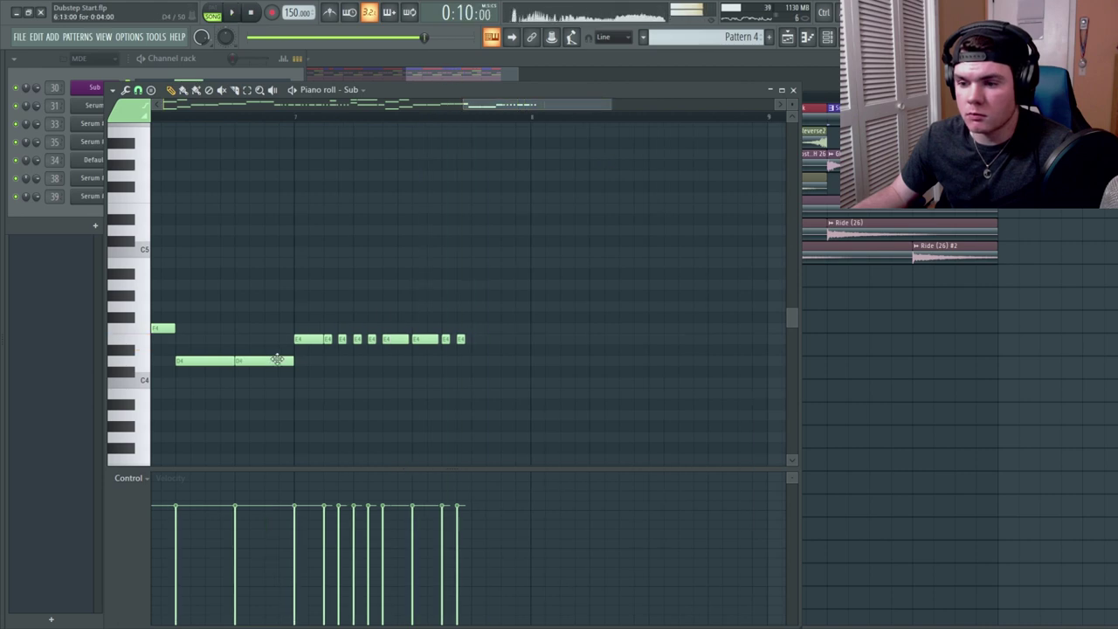
key("space")
left_click(477, 340)
key("space")
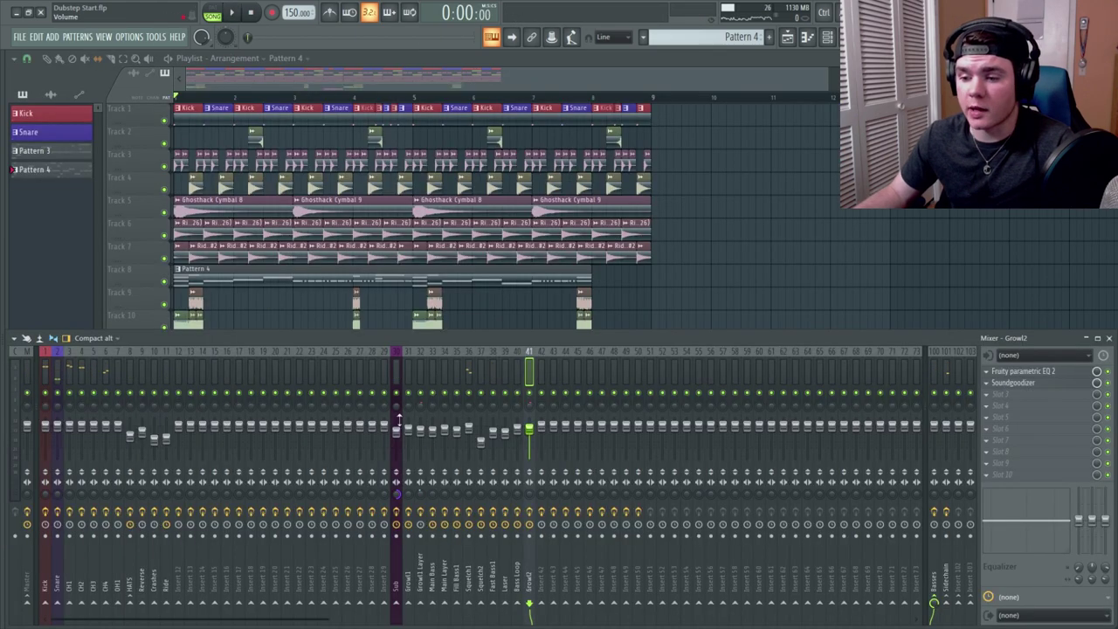
- Lower the volumes of mixer tracks Growl1 through Growl2 together, then slightly lower the Sub's volume during playback
left_click_drag(407, 378, 515, 377)
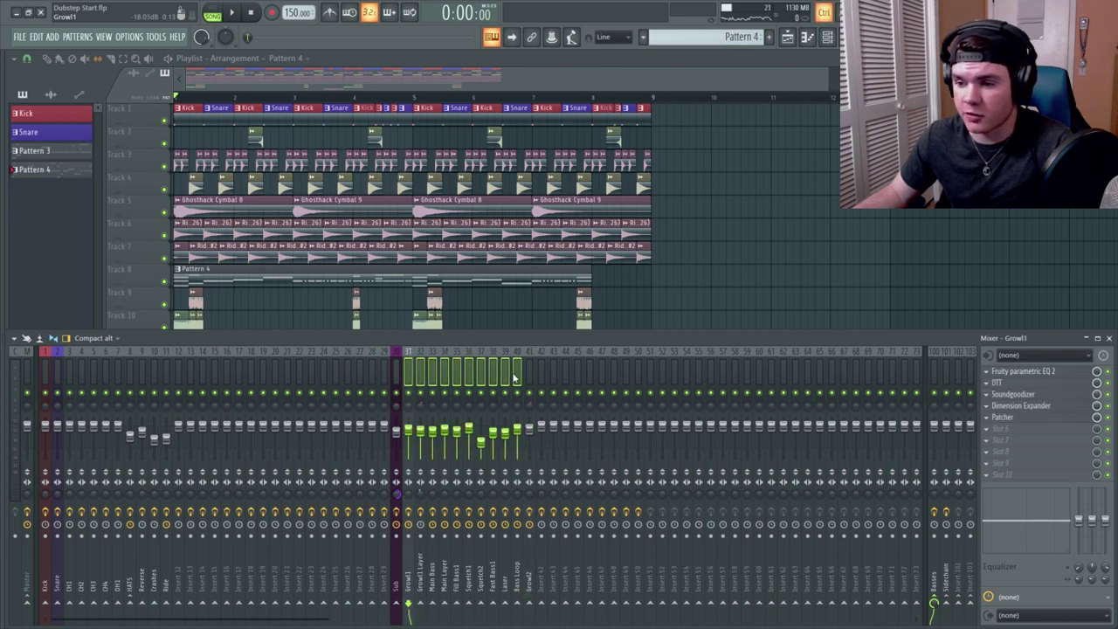
left_click(517, 433)
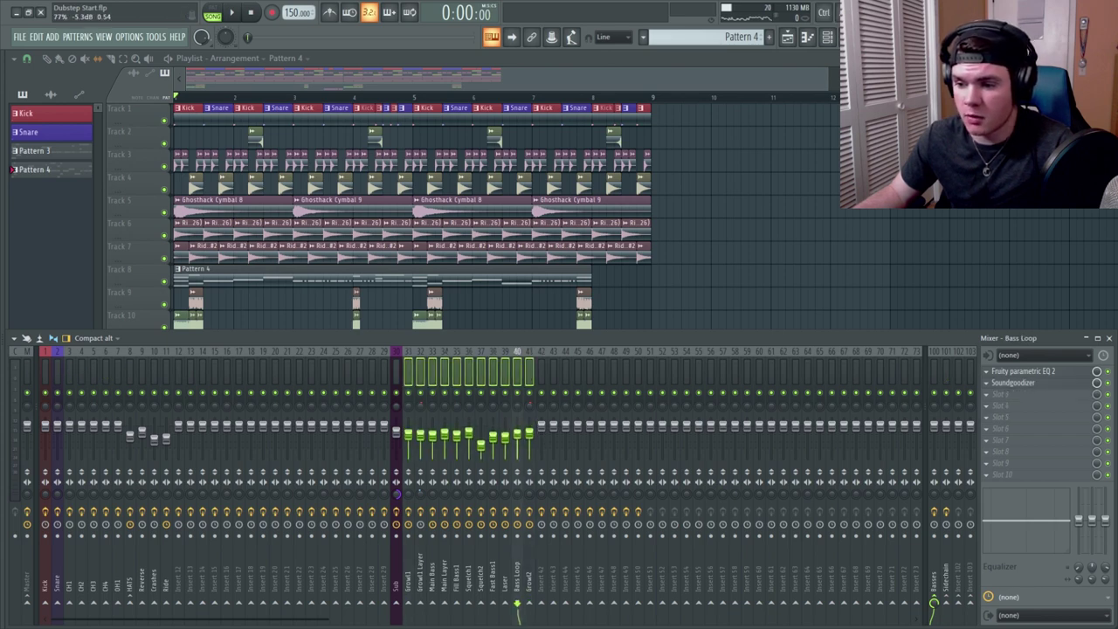
key("space")
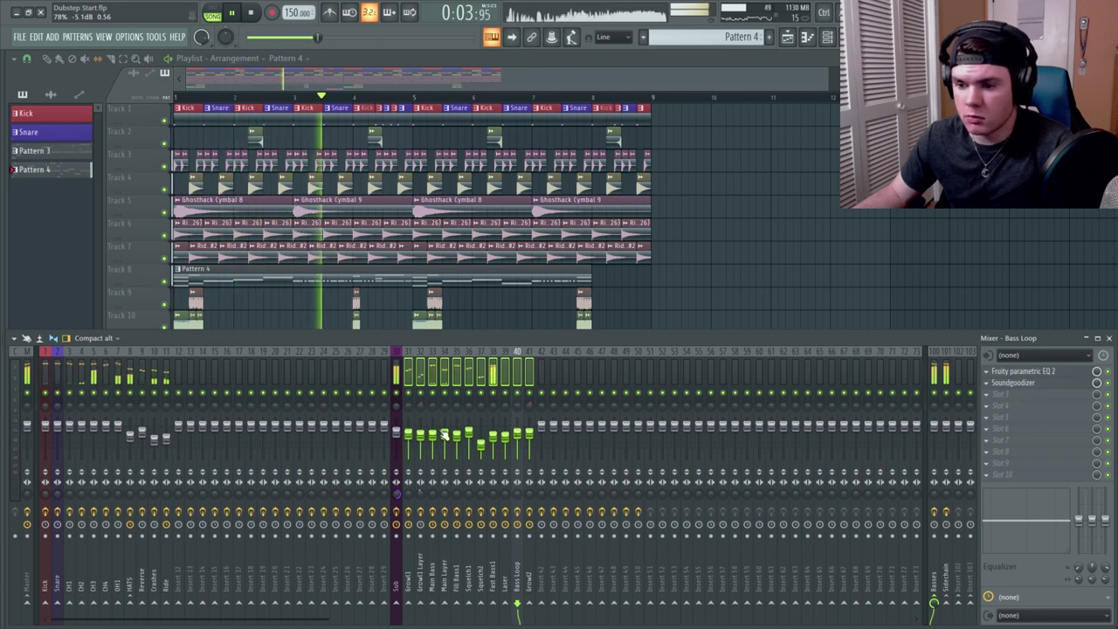
left_click_drag(397, 431, 397, 435)
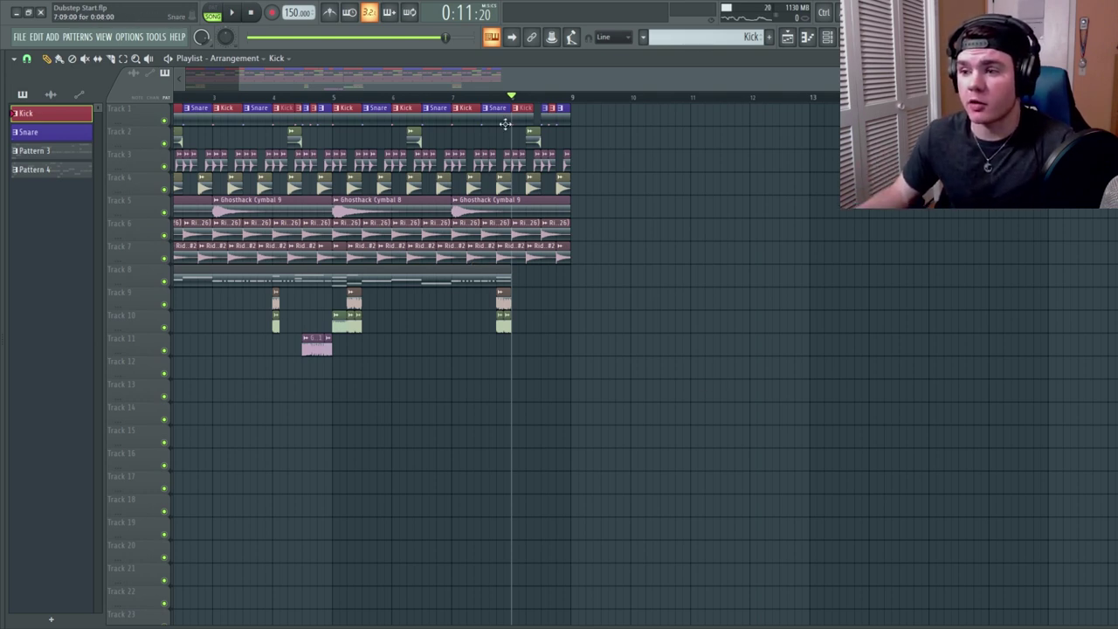
- Place the Full Drum Fill 145 bpm sample at bar 8 on track 11 and play it soloed
key("space")
key("space")
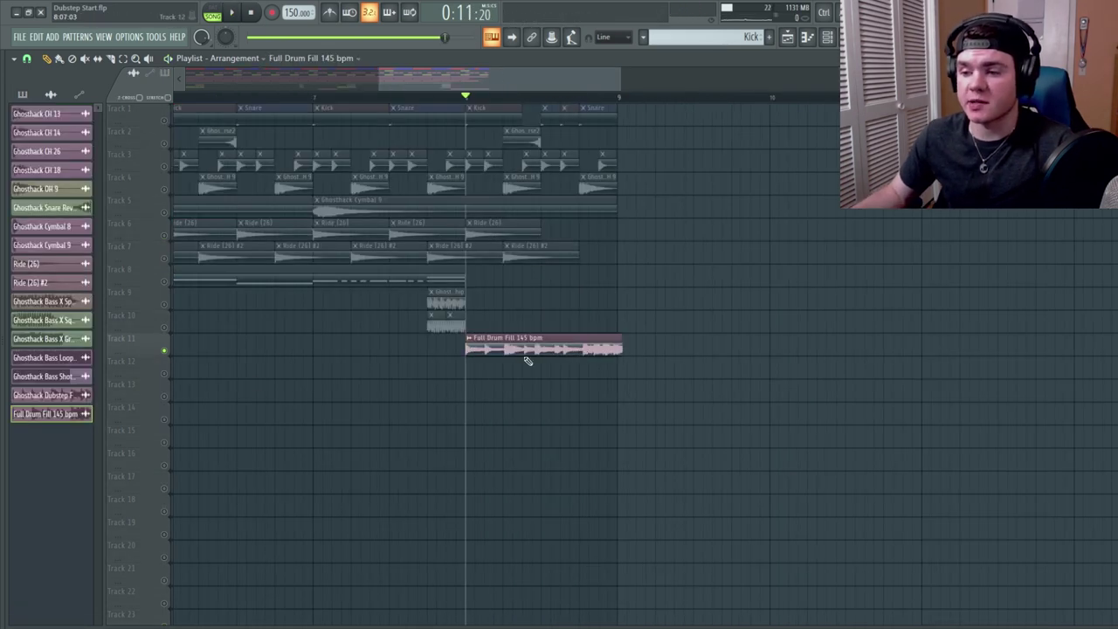
key("space")
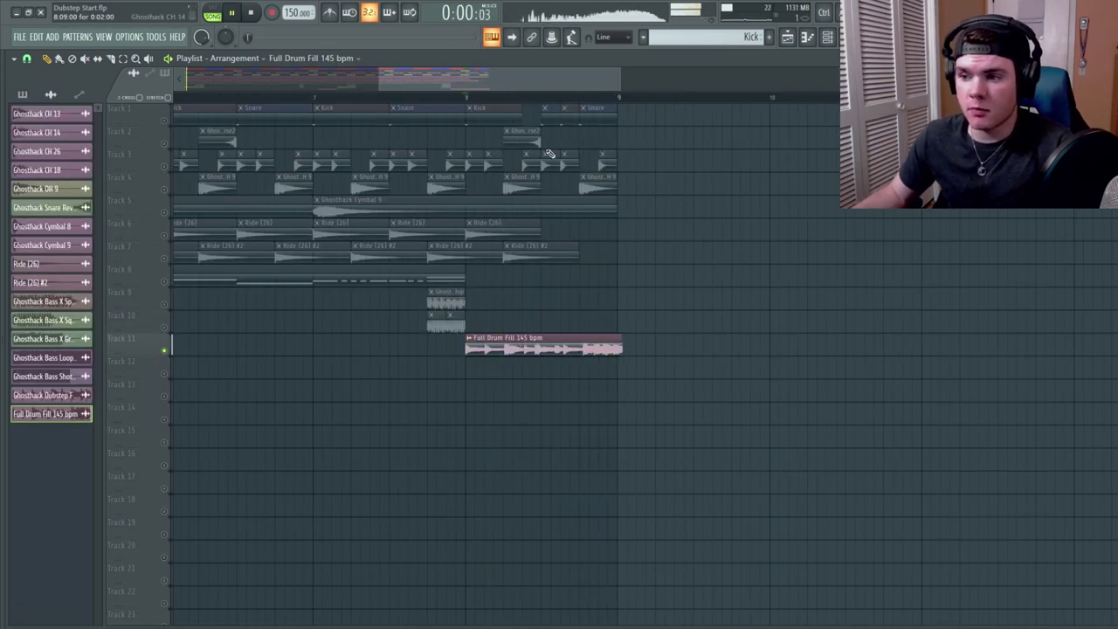
key("space")
scroll(544, 108, "up", 3)
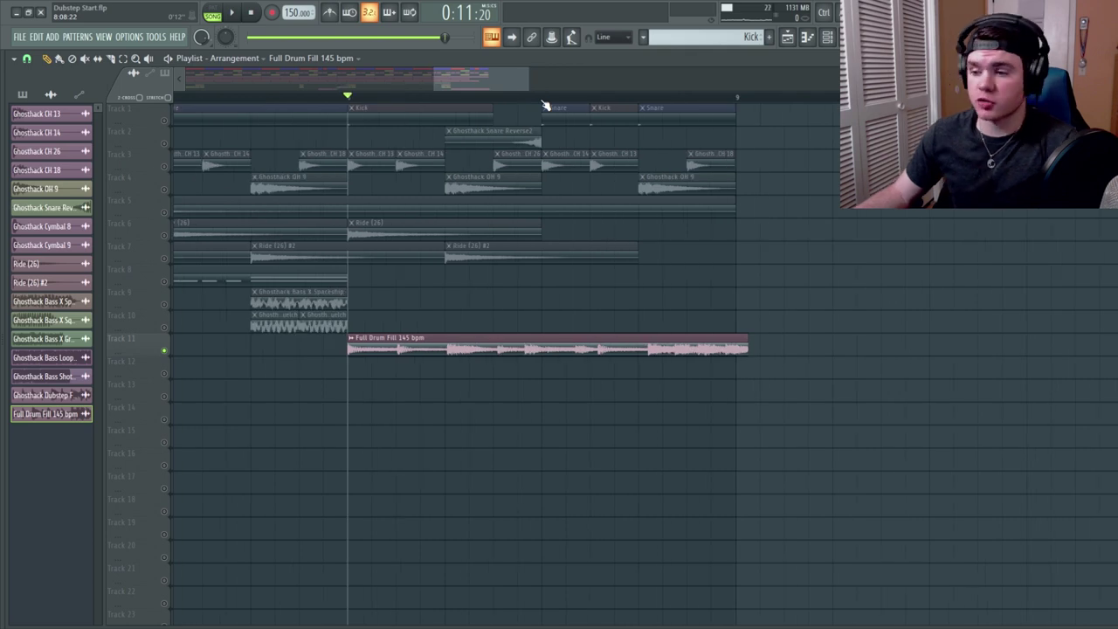
- Shorten the drum fill's time stretching so the clip ends exactly at bar 9, and preview the sample
double_click(448, 340)
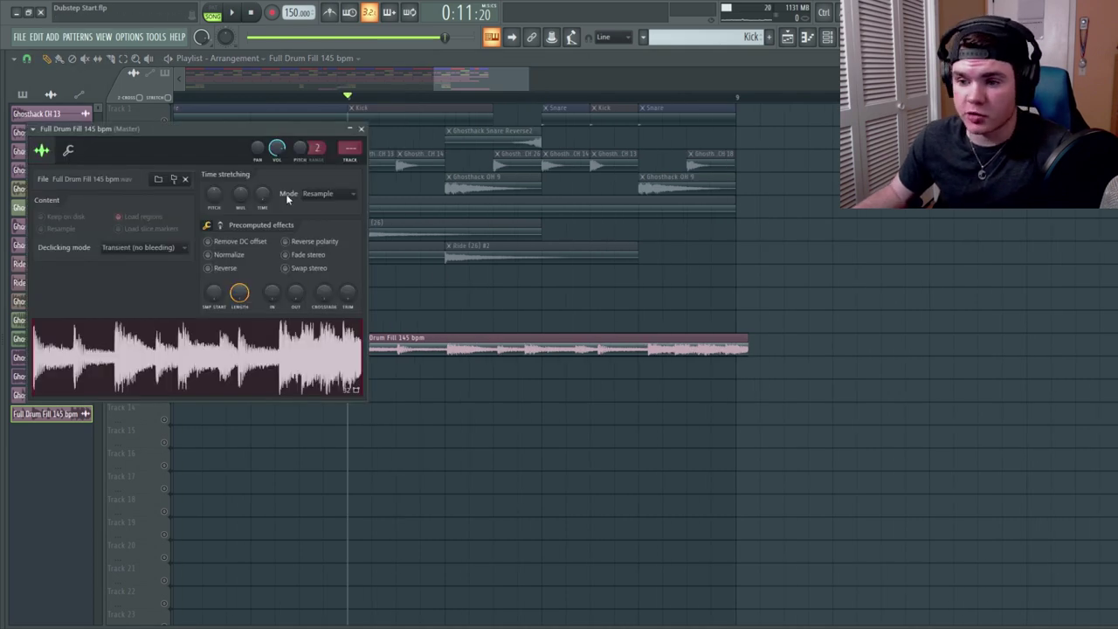
left_click_drag(262, 194, 262, 171)
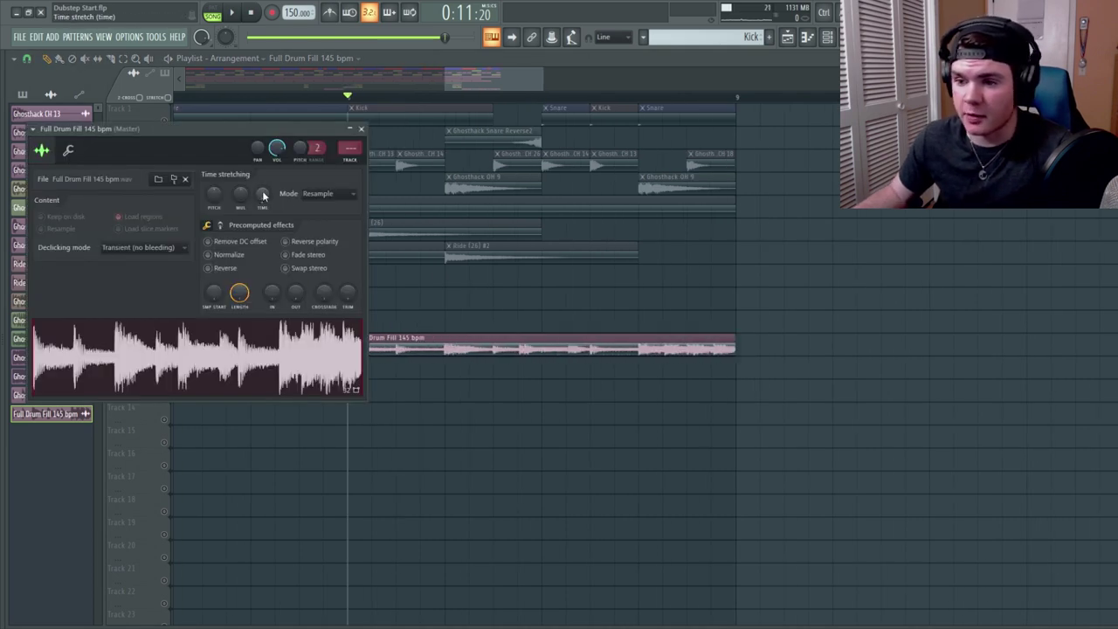
left_click(218, 371)
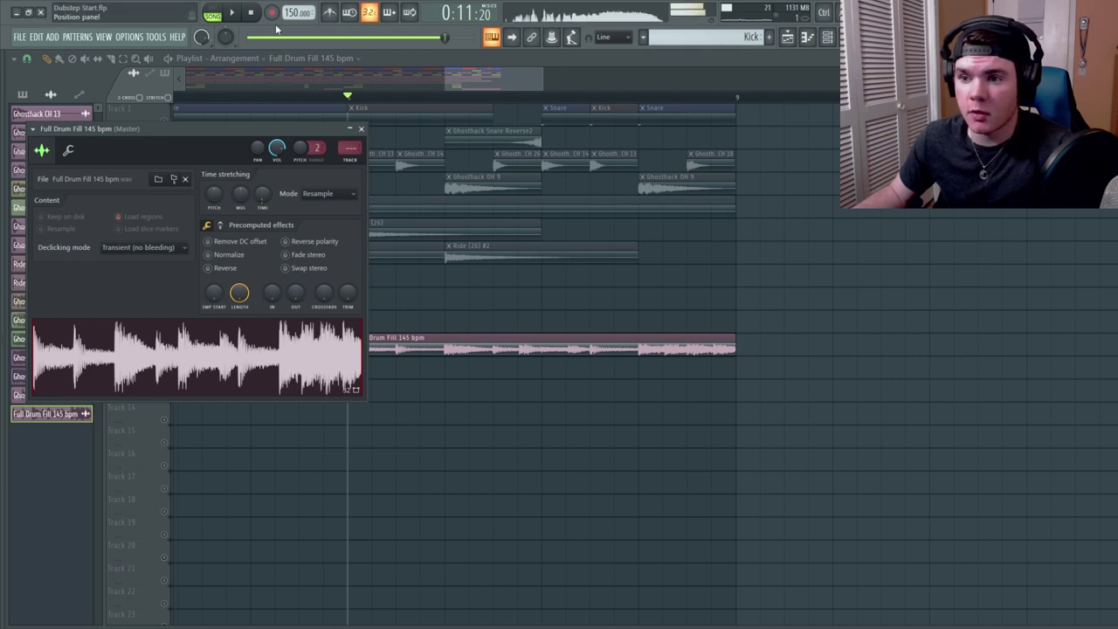
left_click(250, 13)
left_click(361, 128)
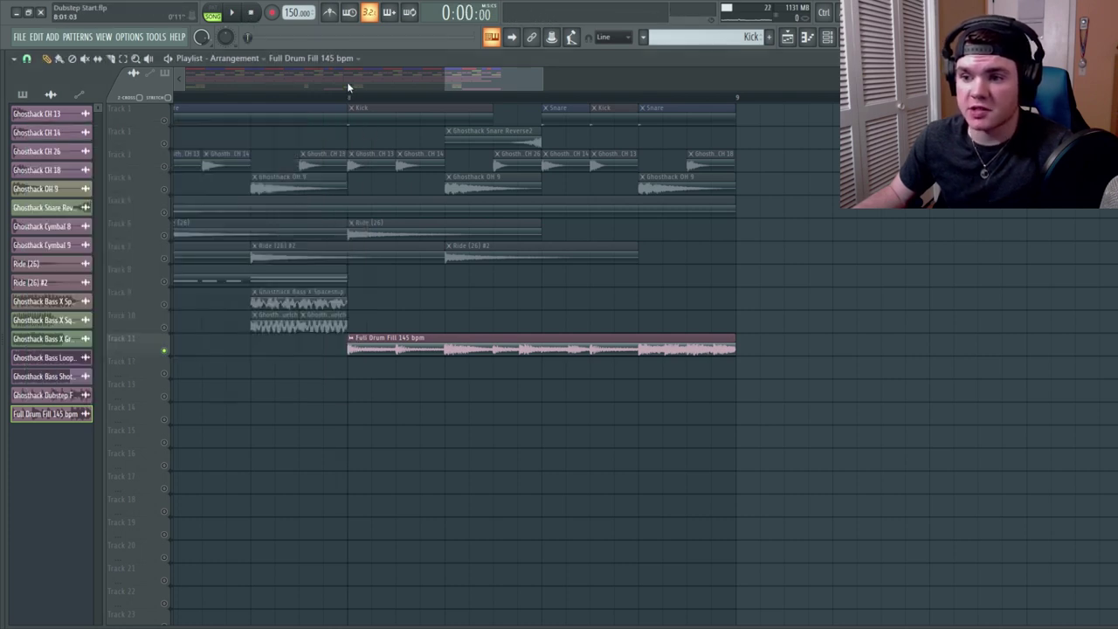
- Take track 11 out of solo, play the fill with the full mix, and delete the Snare clip on bar 8's last beat
scroll(347, 101, "down", 3)
left_click(164, 351, "ctrl")
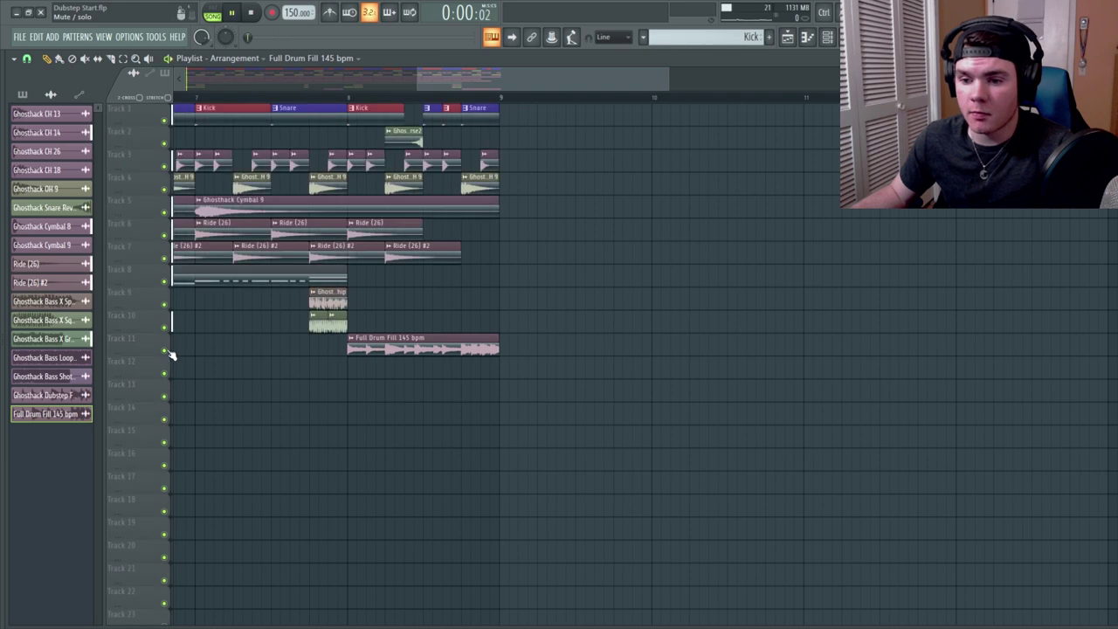
key("space")
left_click(294, 97)
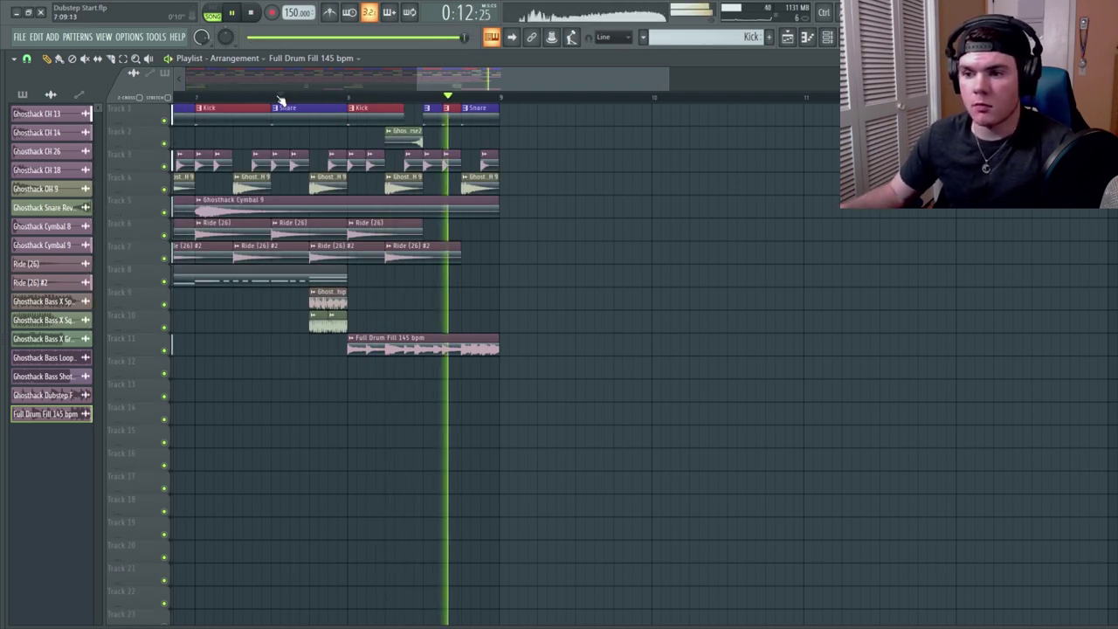
key("space")
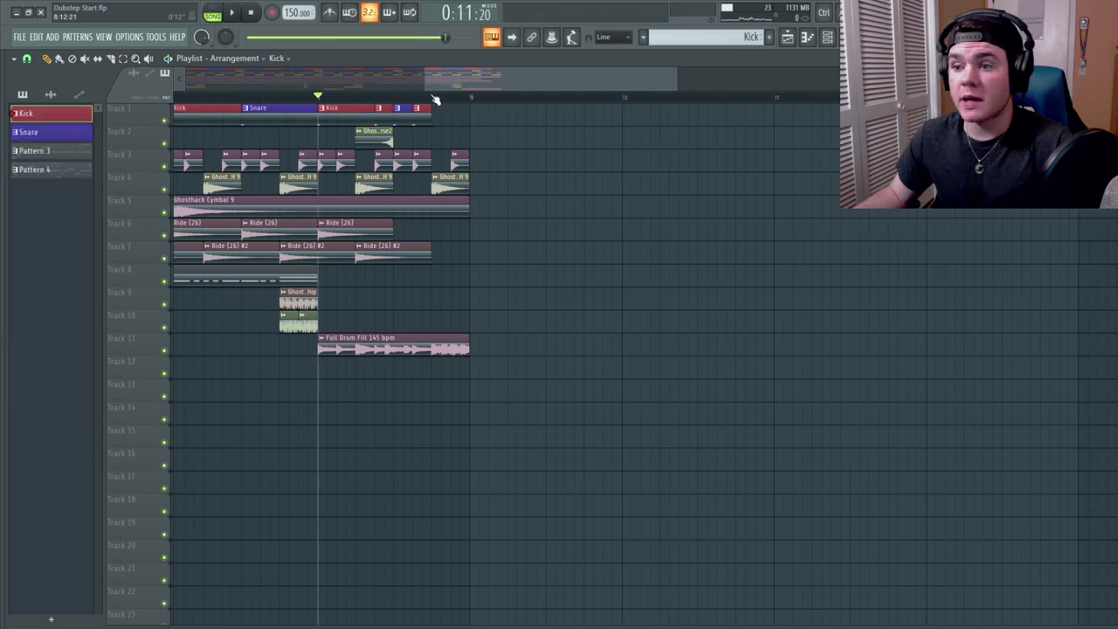
left_click(432, 97)
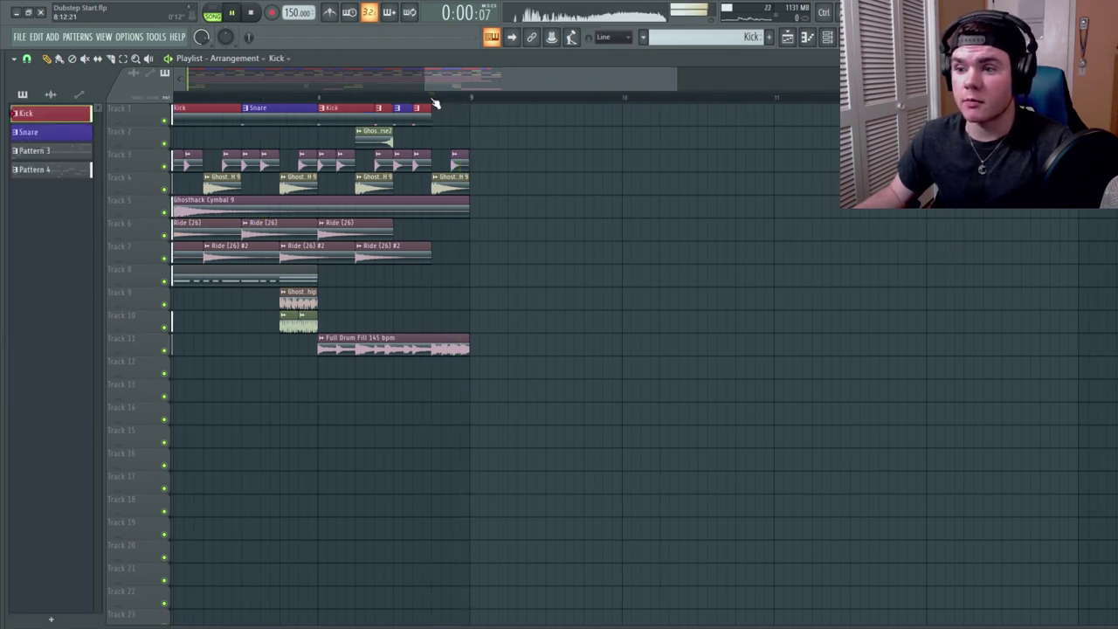
left_click(332, 99)
- Find Ghosthack Dubstep Snare 17 in the 30 Snares folder and place four quarter-beat clips on track 1 over bar 8's last beat
mouse_move(3, 189)
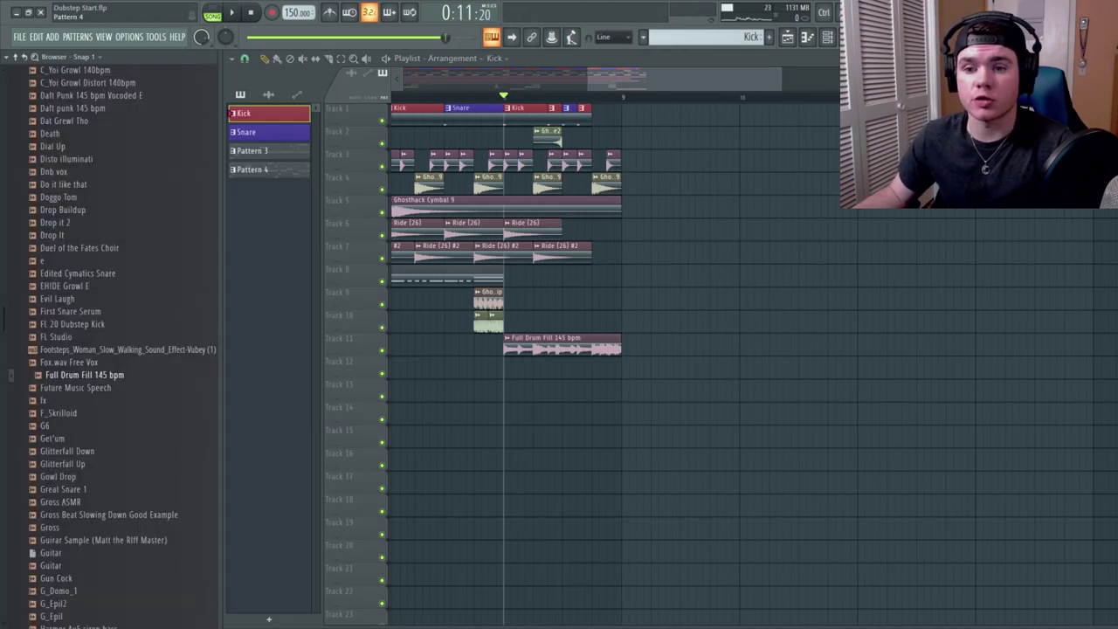
scroll(103, 240, "up", 15)
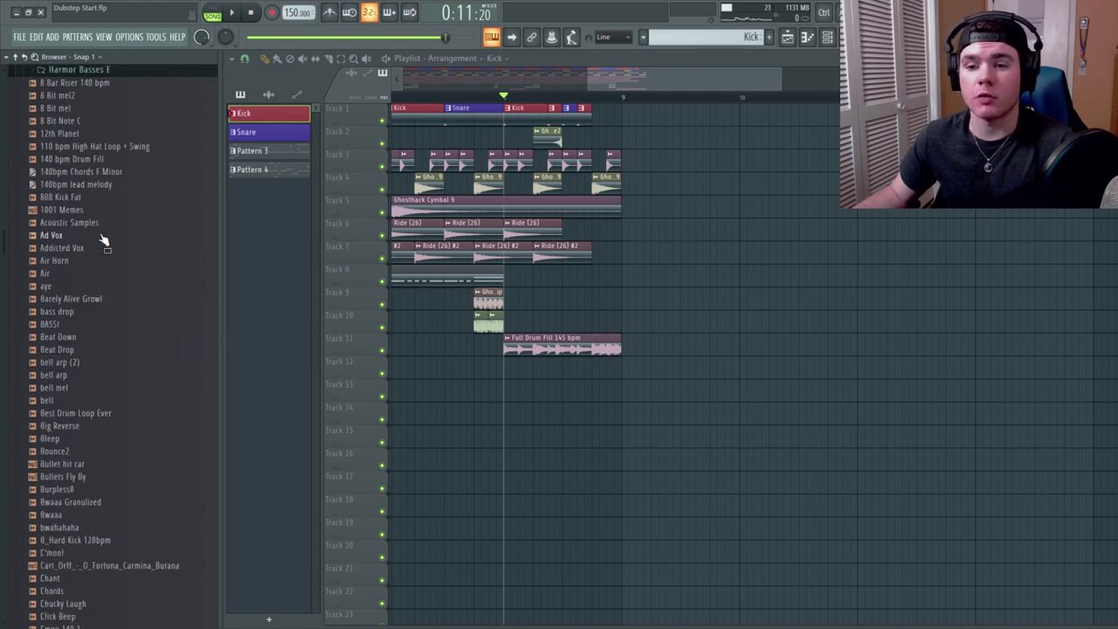
scroll(86, 179, "up", 4)
left_click(91, 212)
scroll(111, 229, "up", 8)
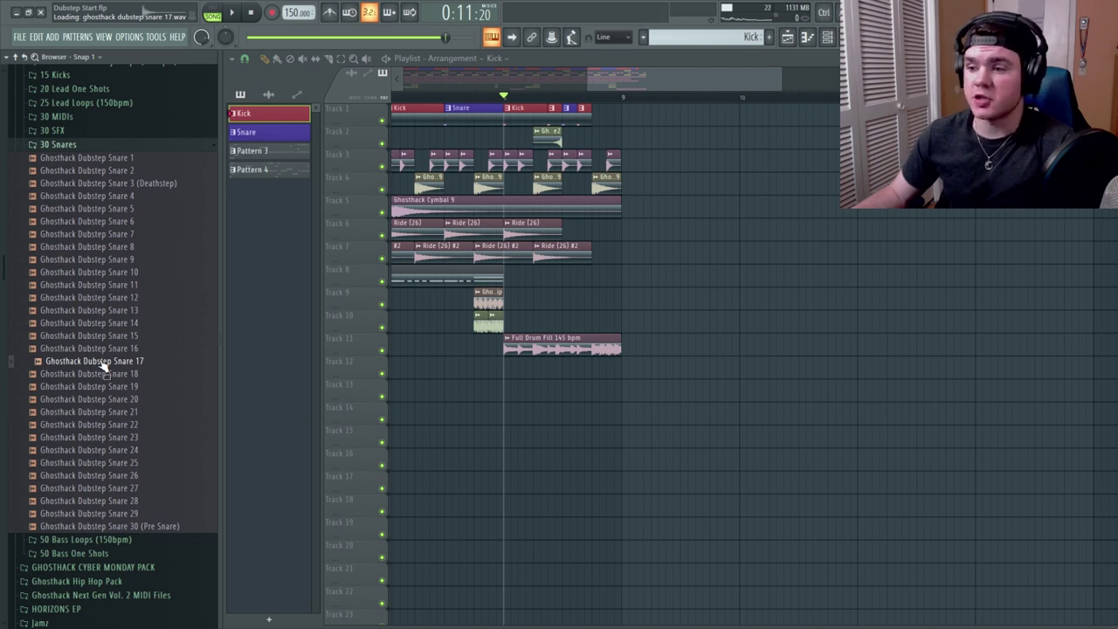
left_click_drag(100, 365, 432, 276)
scroll(439, 108, "up", 4)
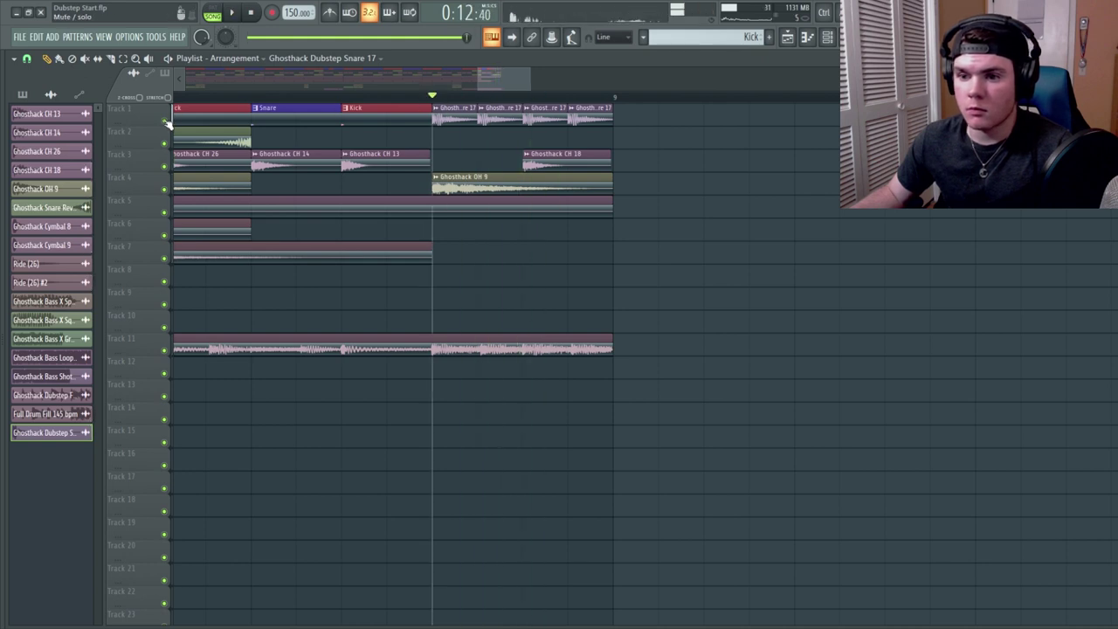
- Solo track 1 and then track 11 to hear the snare roll and the drum fill separately, and unsolo both
right_click(165, 120)
key("space")
right_click(165, 121)
right_click(166, 351)
key("space")
right_click(166, 351)
- Rework bar 8's second half with two Snare clips, three Snare 17 clips on track 2 and Ride (26) #2 on tracks 6 and 7, and play it
key("space")
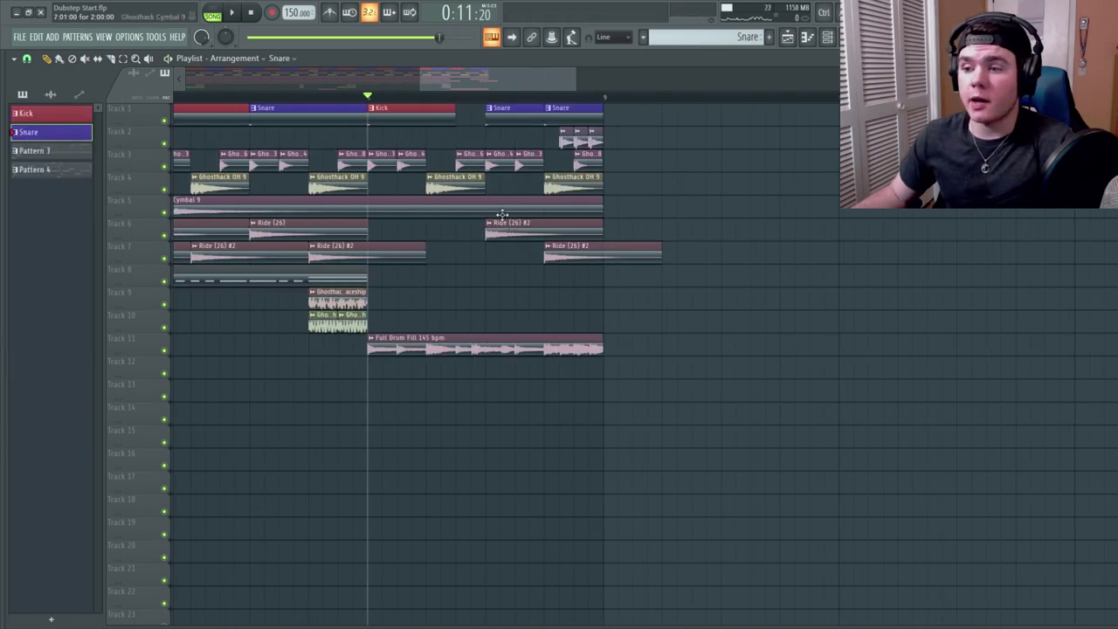
key("space")
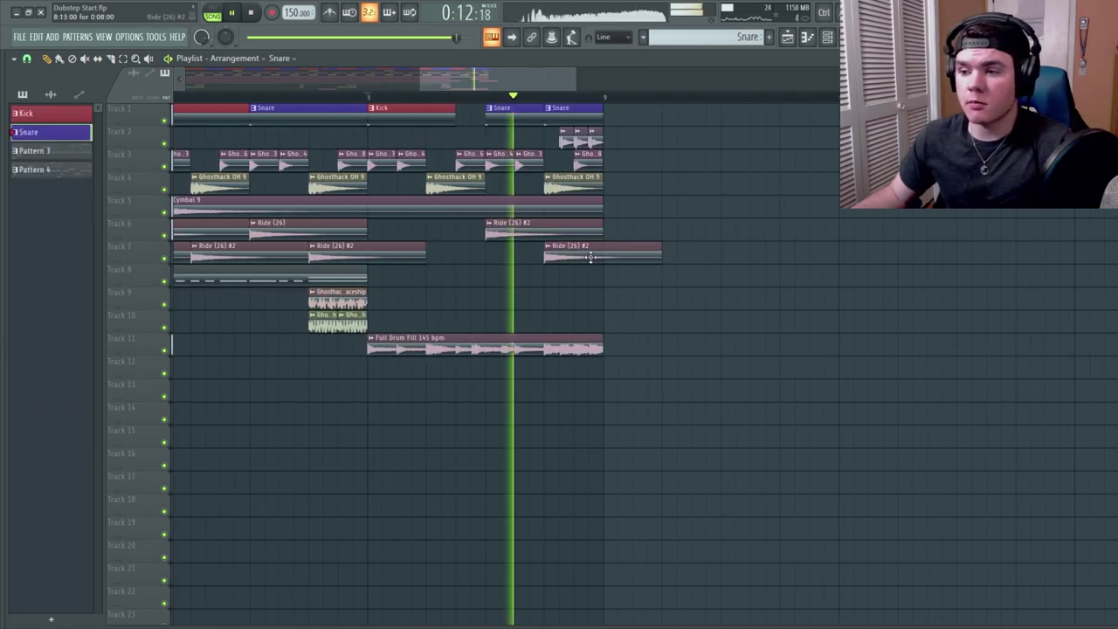
key("space")
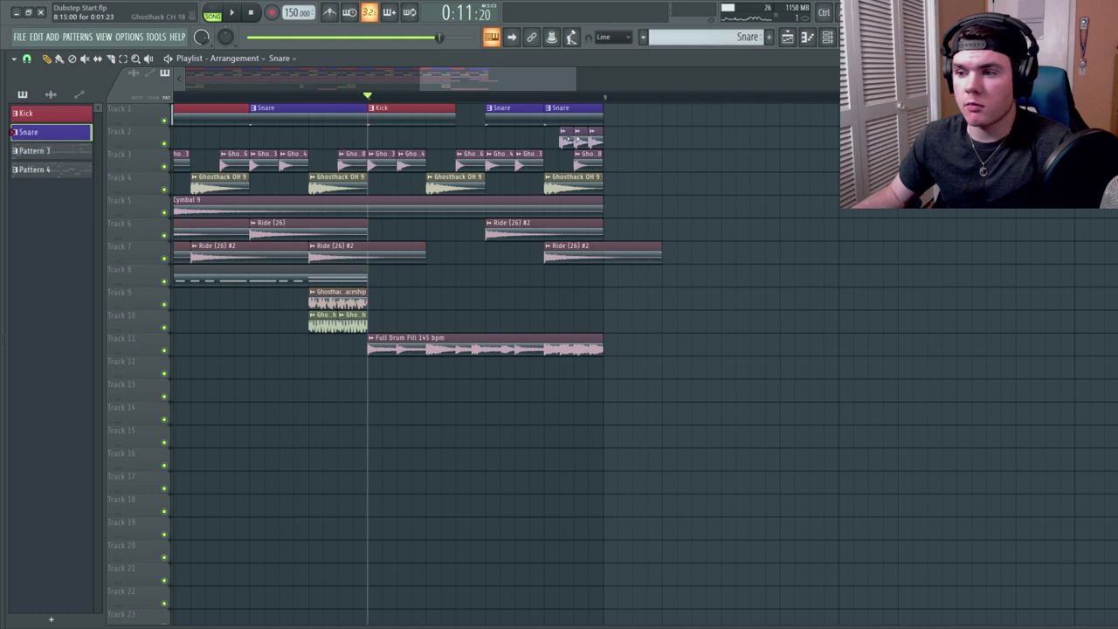
left_click(496, 107)
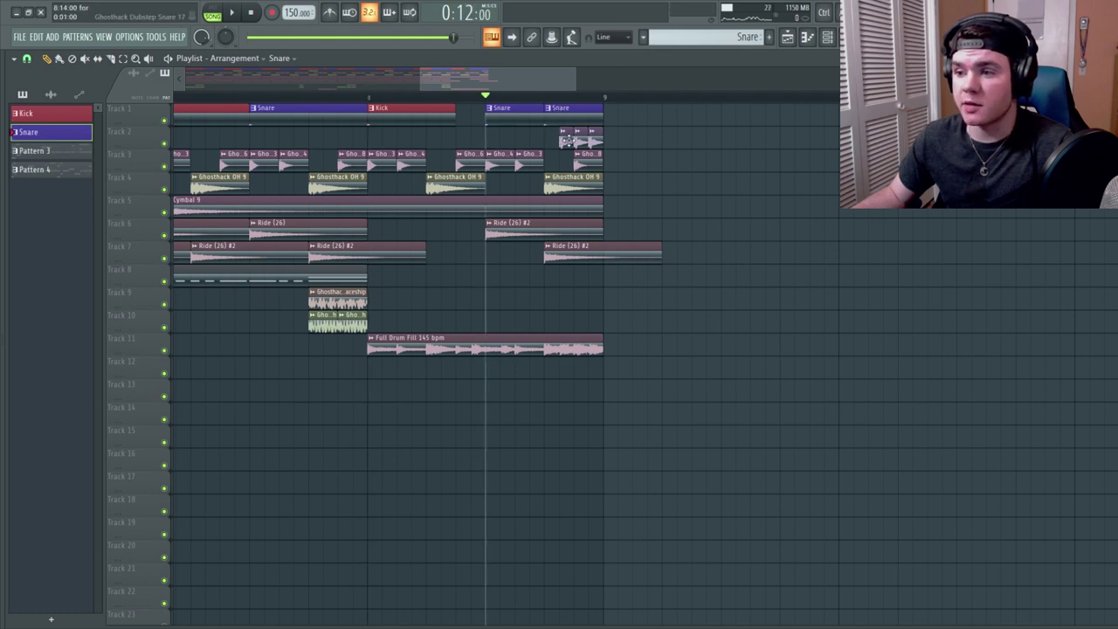
key("space")
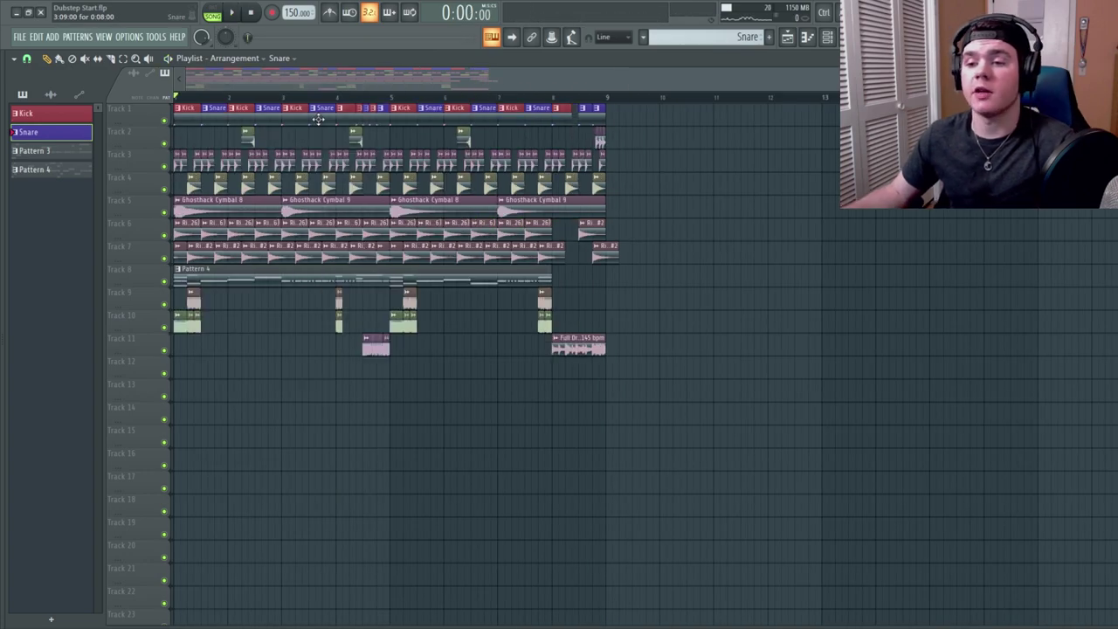
- Play the drop, review Pattern 4's notes, add another Serum with the Peew preset, and look at its effects
key("space")
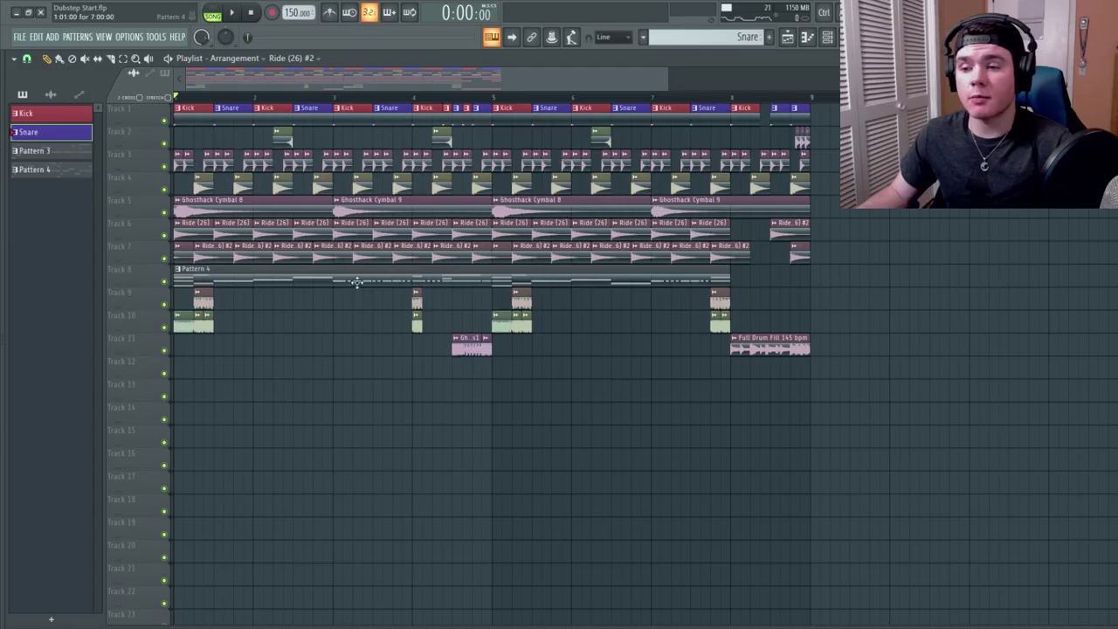
double_click(356, 280)
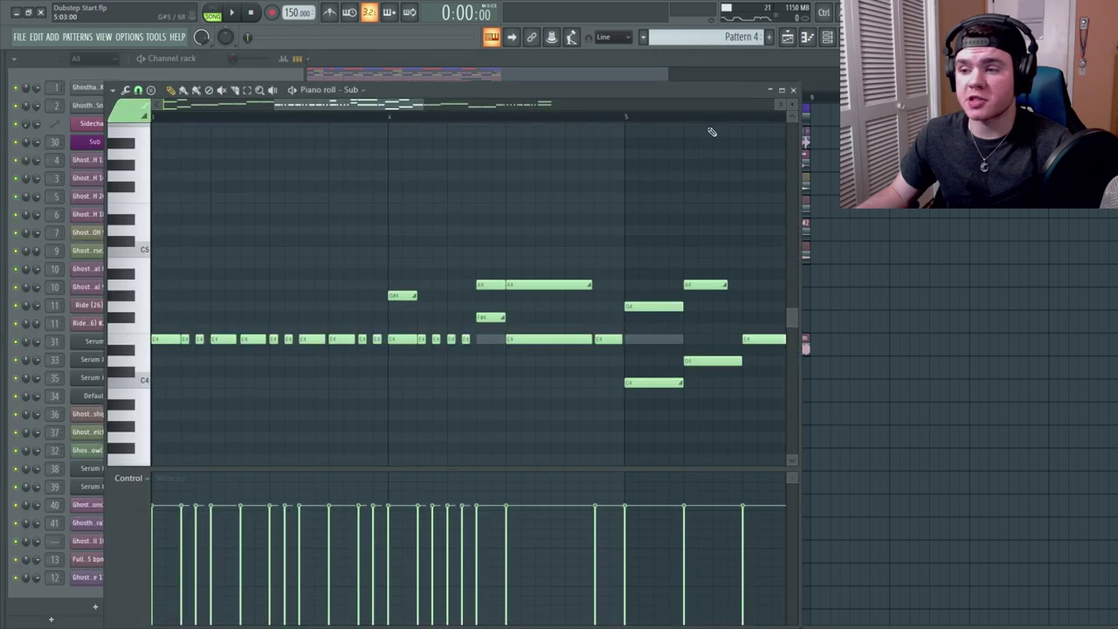
left_click(796, 91)
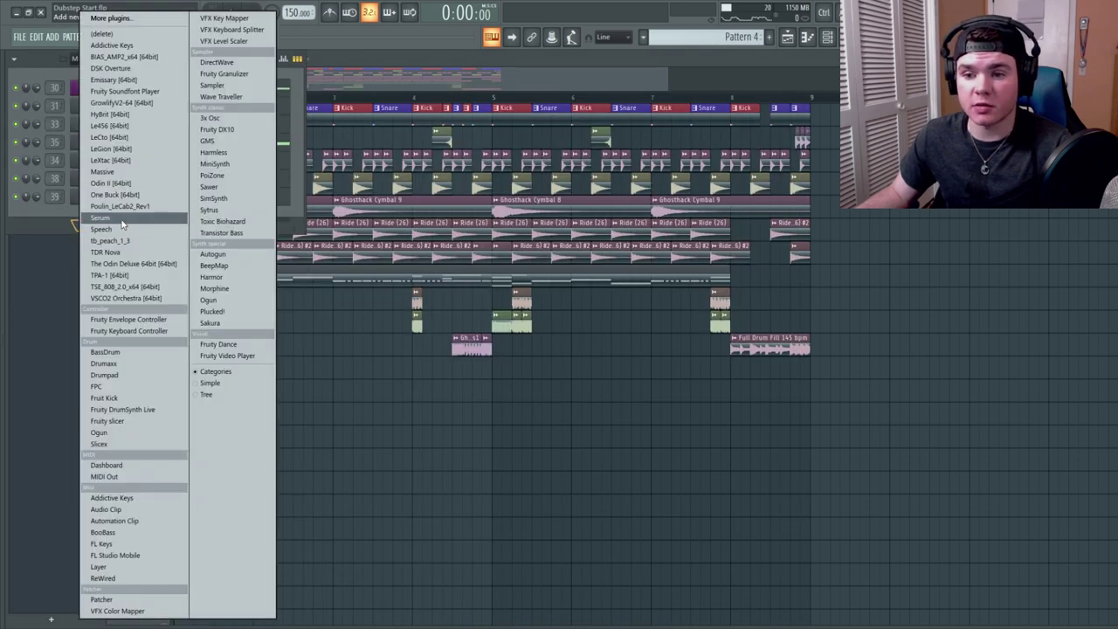
left_click(120, 218)
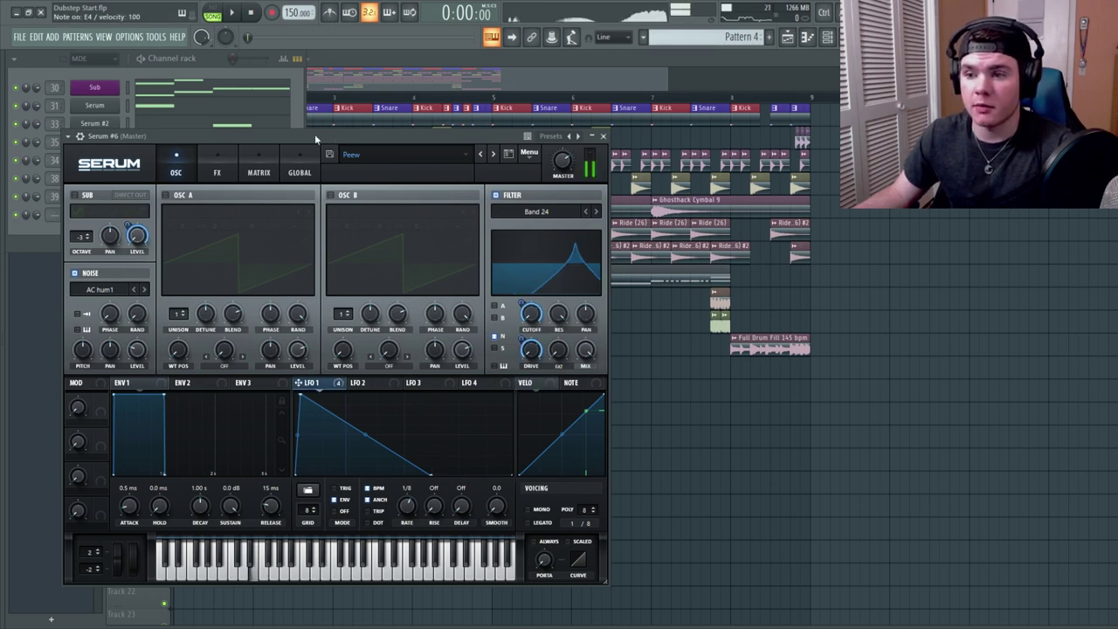
left_click(218, 172)
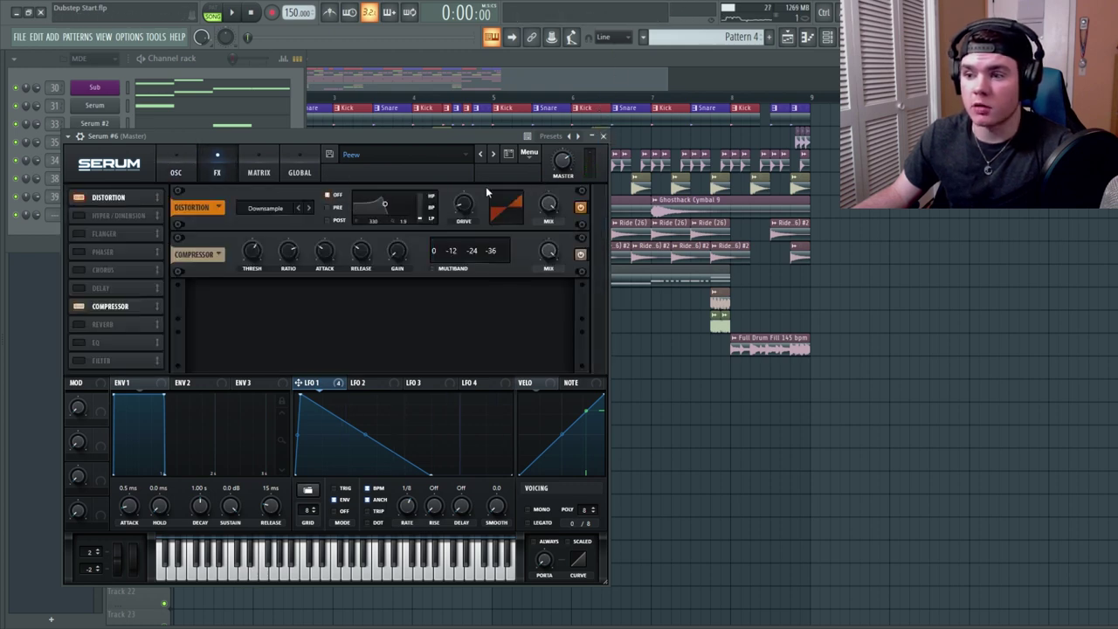
left_click(603, 135)
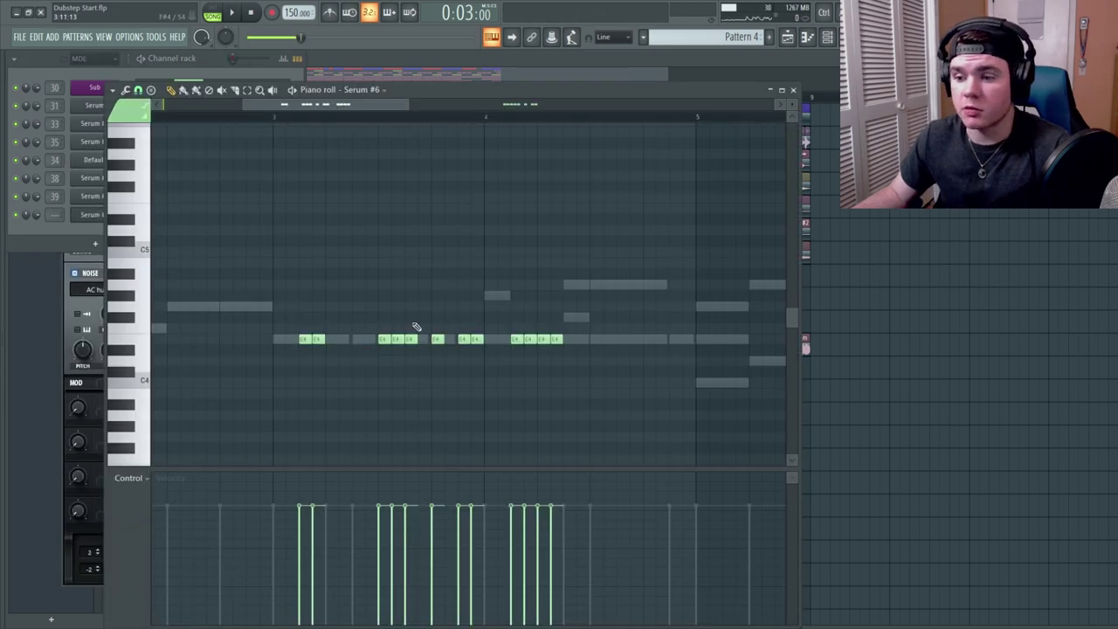
- Delete the E4 notes on steps 11 and 13 of bar 3 in Serum #6's piano roll and play the part
right_click(414, 339)
right_click(437, 340)
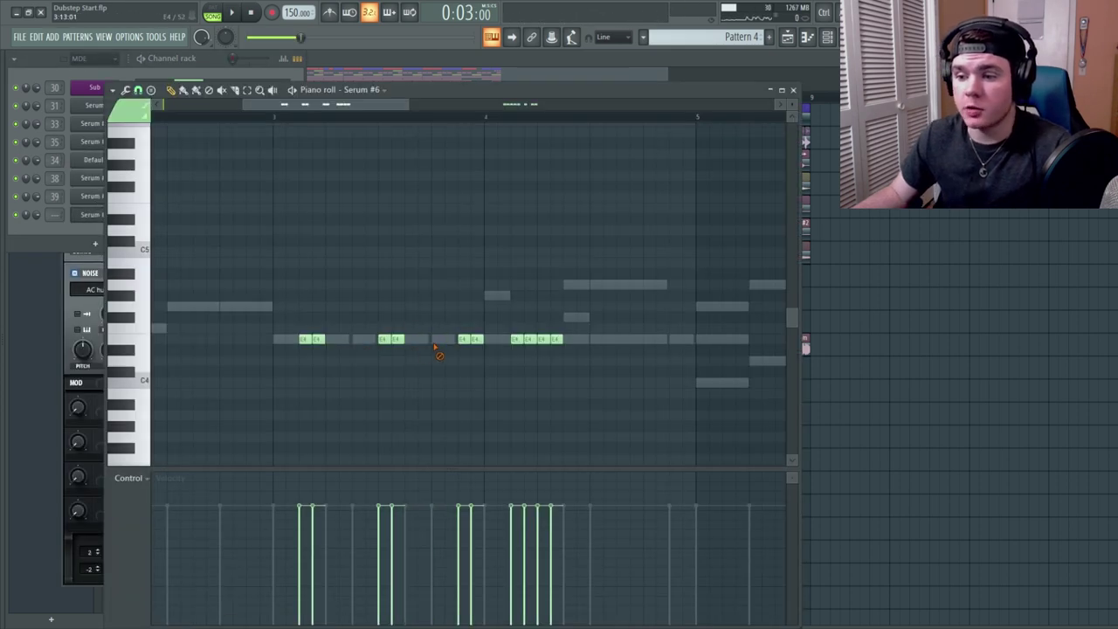
key("space")
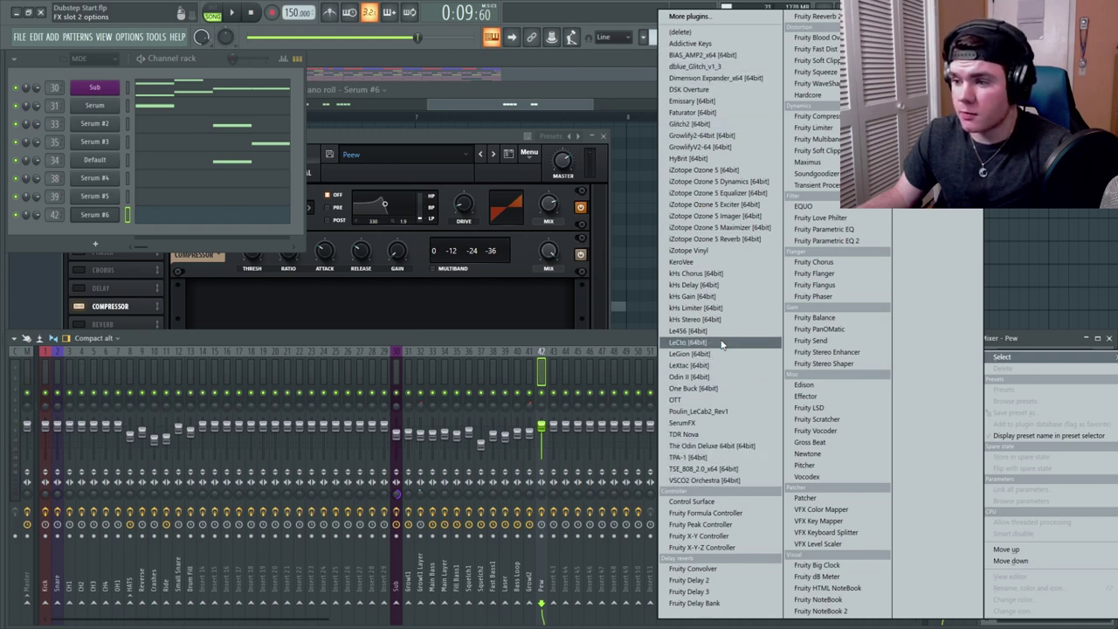
- Add Faturator to slot 2 of the Pew mixer track, bring Fuzz and Drive to 0 %, and raise the stereo width to about 73 %
left_click(692, 111)
left_click_drag(317, 318, 317, 350)
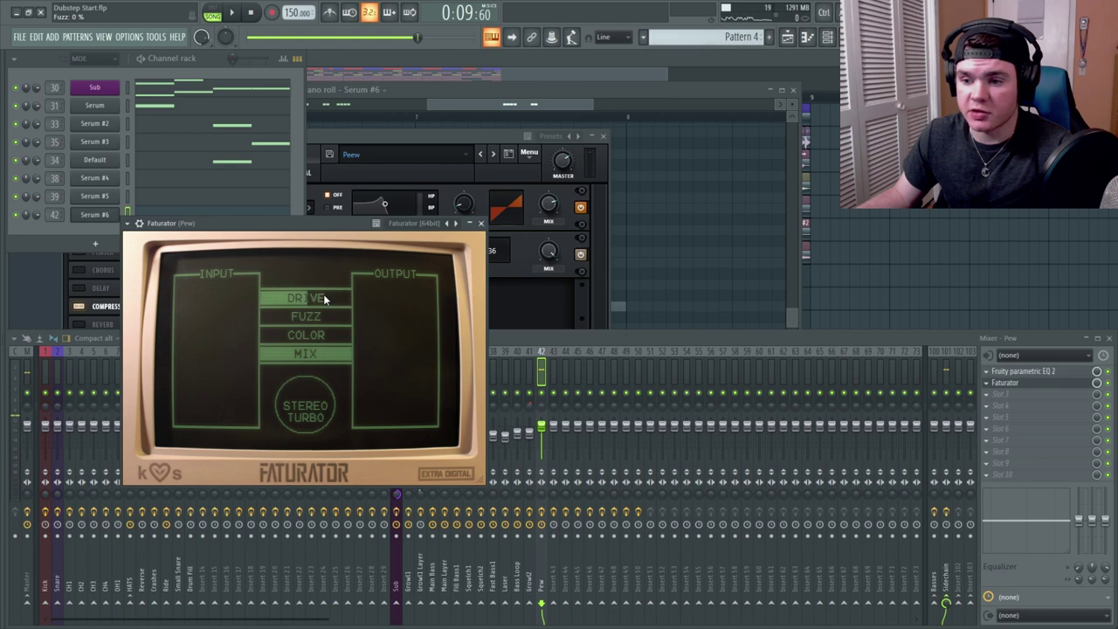
left_click_drag(325, 297, 325, 350)
left_click_drag(306, 403, 308, 347)
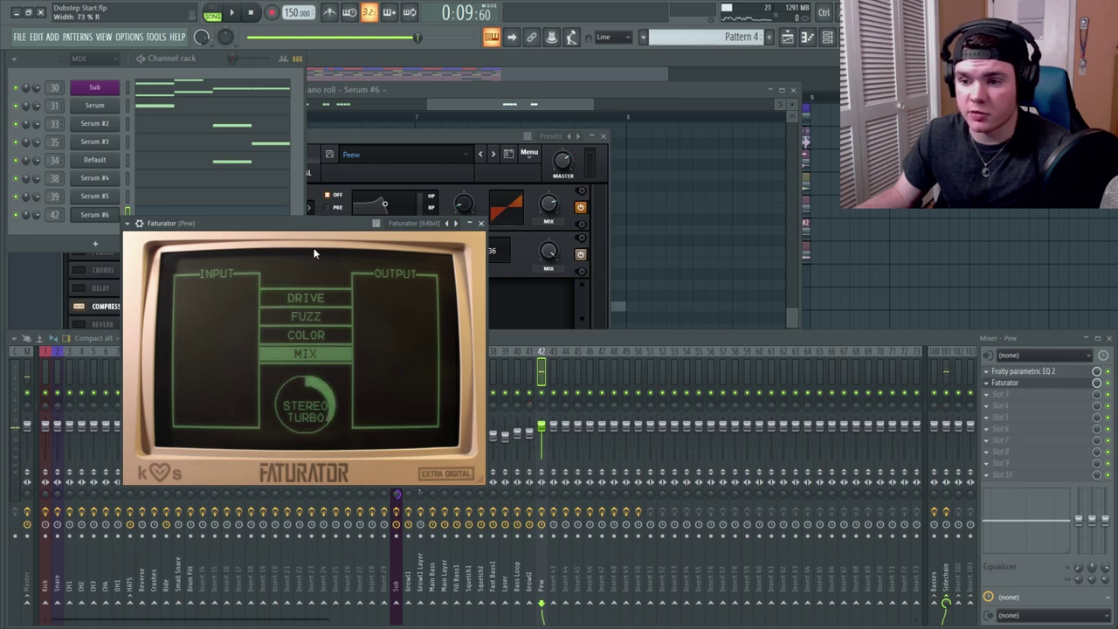
- Audition Serum #6 on repeated E4 notes, reduce Faturator's stereo width slightly, and close the effect
key("c")
key("c")
key("c")
key("c")
left_click_drag(314, 408, 314, 414)
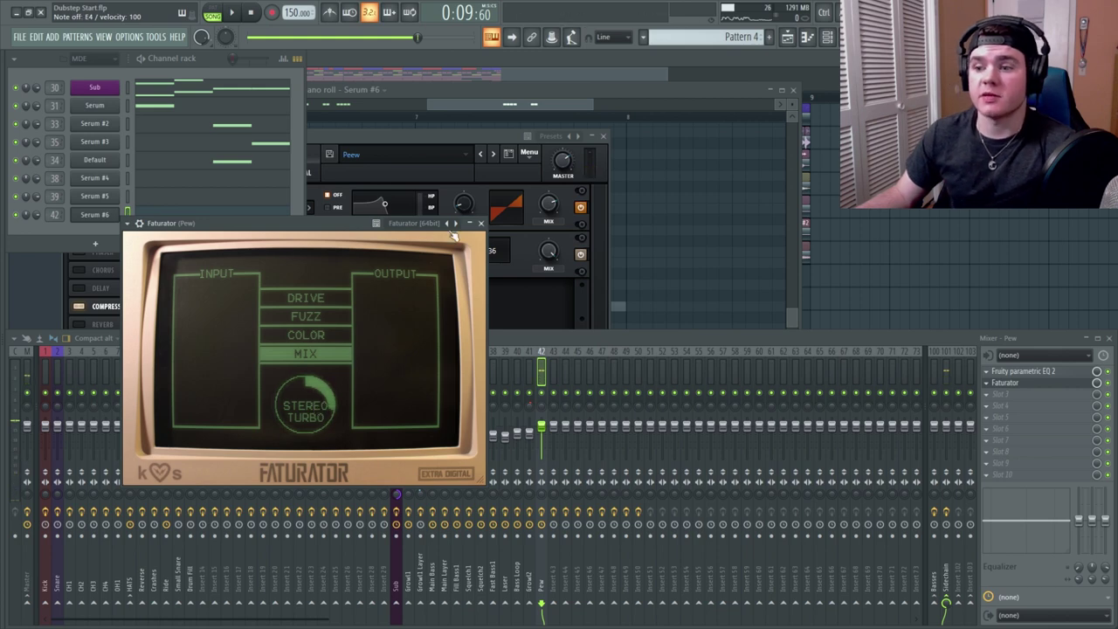
left_click(481, 222)
- Play the drop from around bar 7 to hear the widened Pew sound in the full mix
key("space")
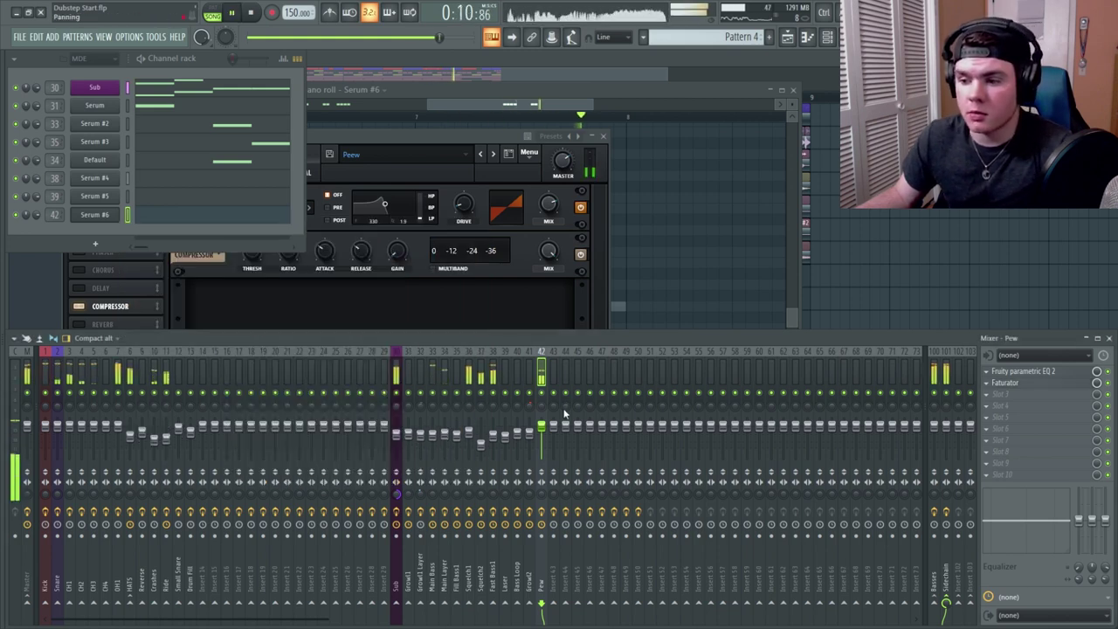
key("space")
key("space")
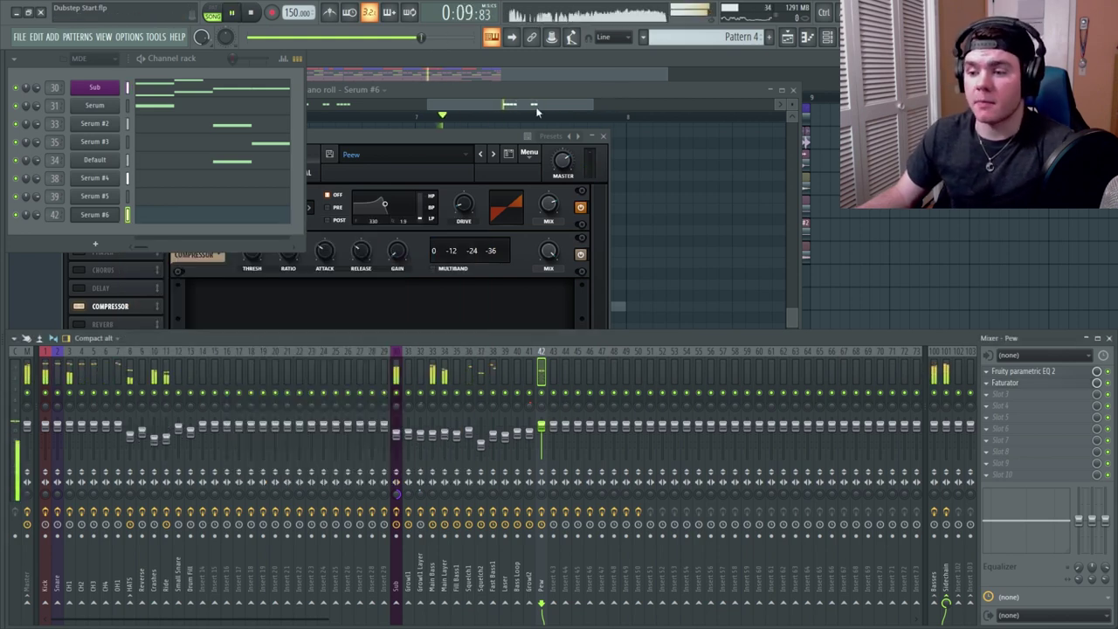
key("space")
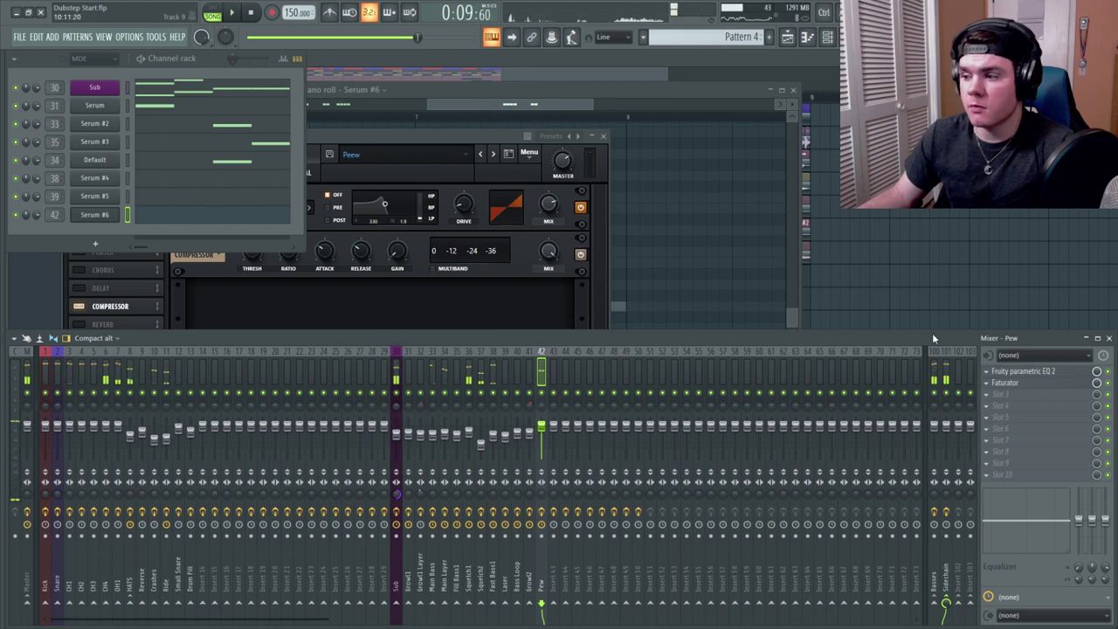
- Add Soundgoodizer to slot 3 of the Pew mixer track with preset A, play it in the mix, and close it
left_click(1000, 394)
left_click(834, 174)
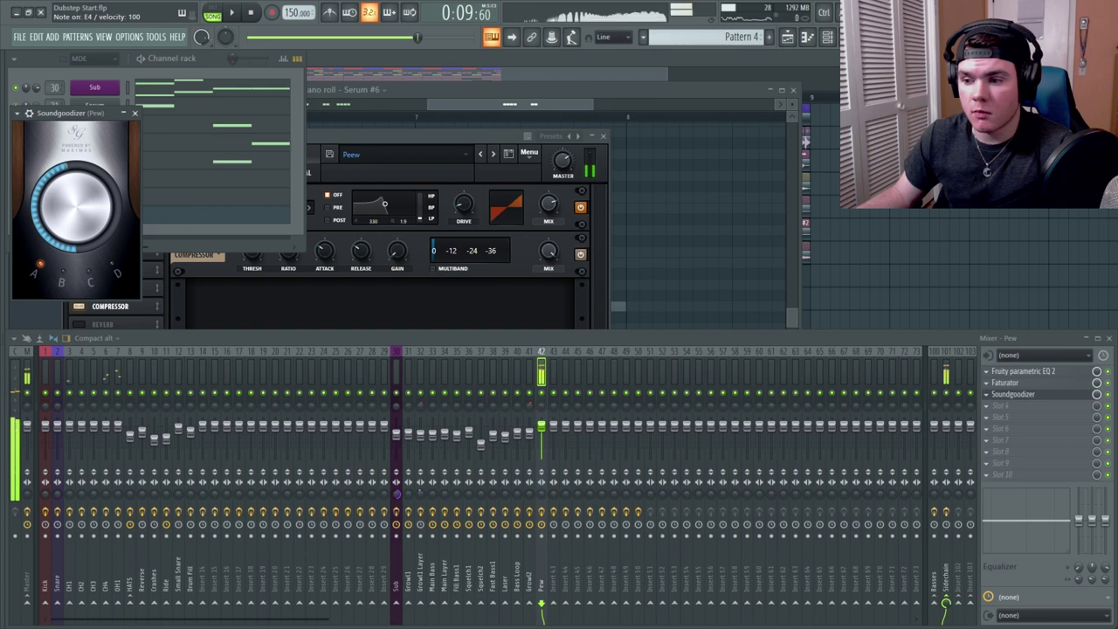
key("space")
left_click(1013, 394)
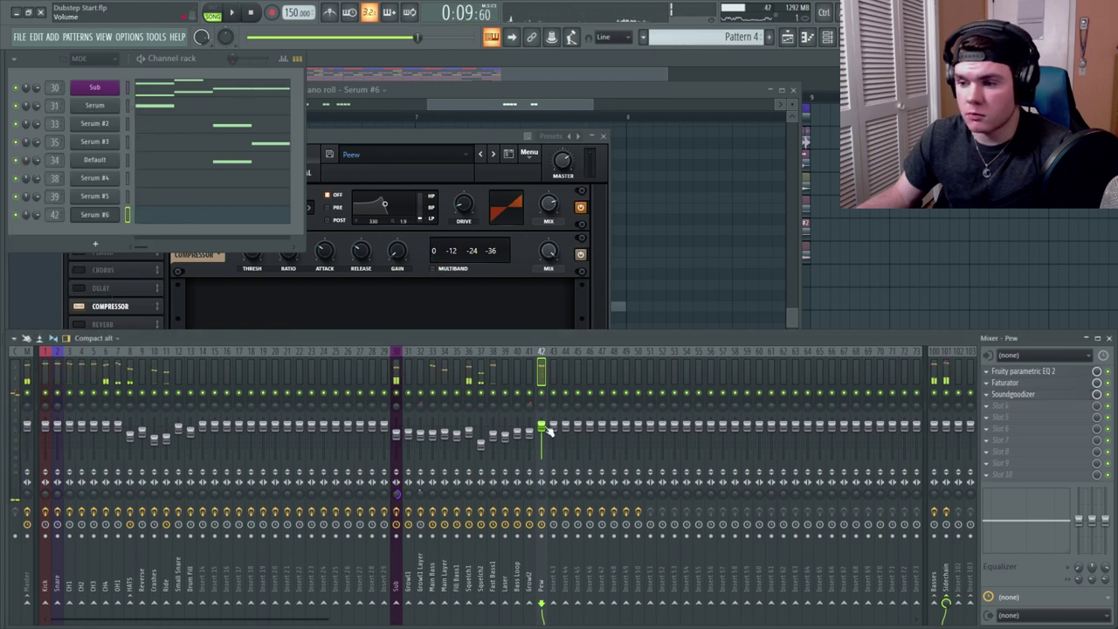
- Return to the playlist and play the full eight-bar drop through to the drum fill
key("F5")
key("space")
key("space")
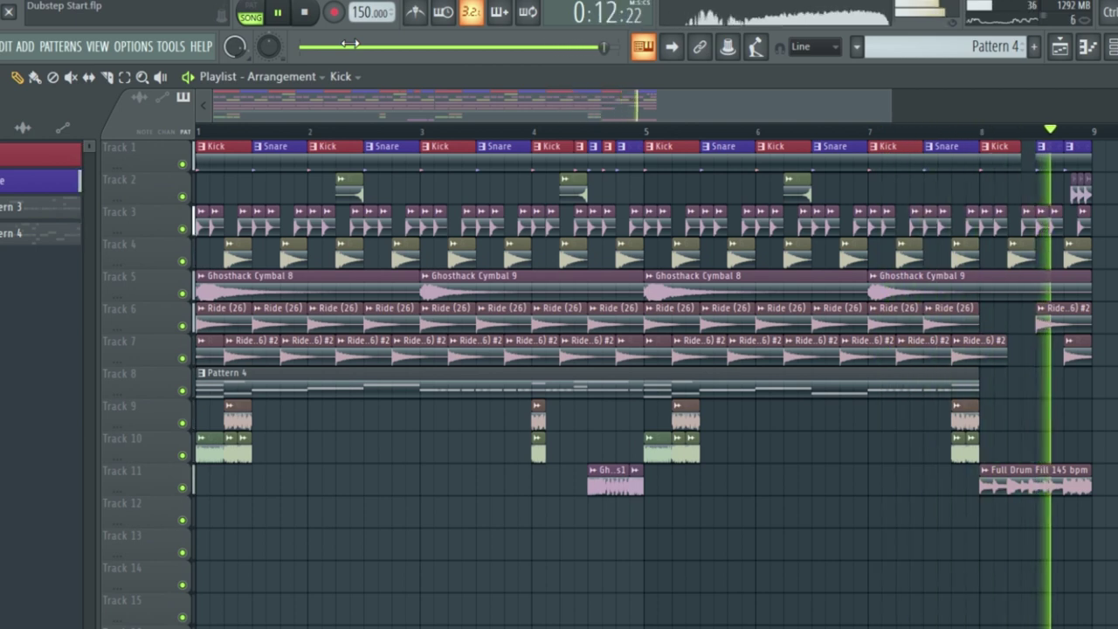
key("space")
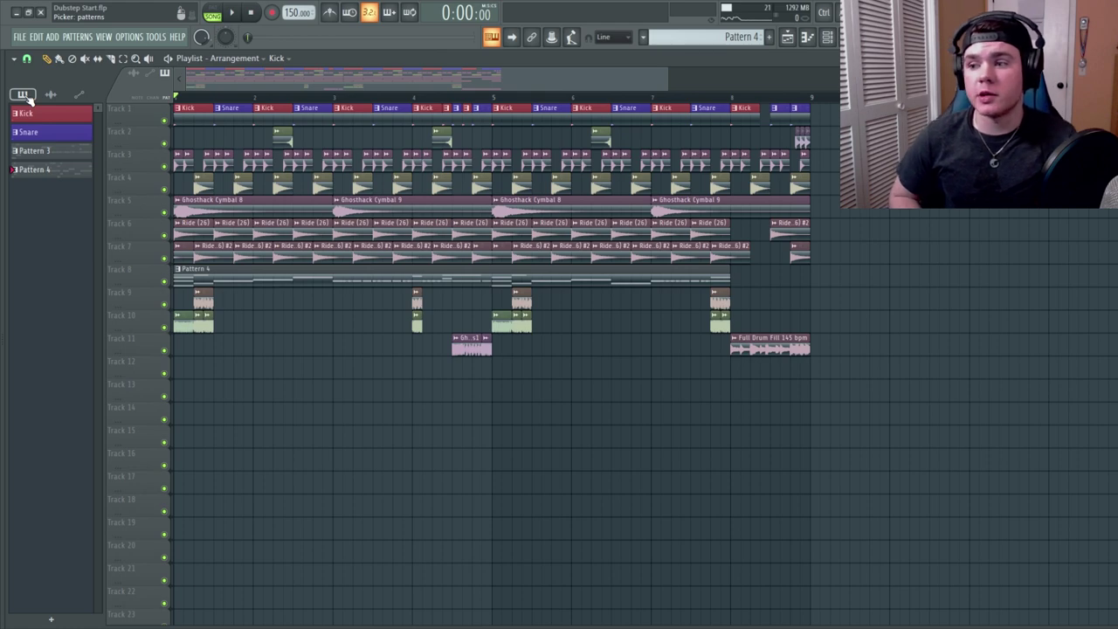
- Show more of the playlist timeline and bring up the mixer below it
left_click_drag(670, 78, 1009, 79)
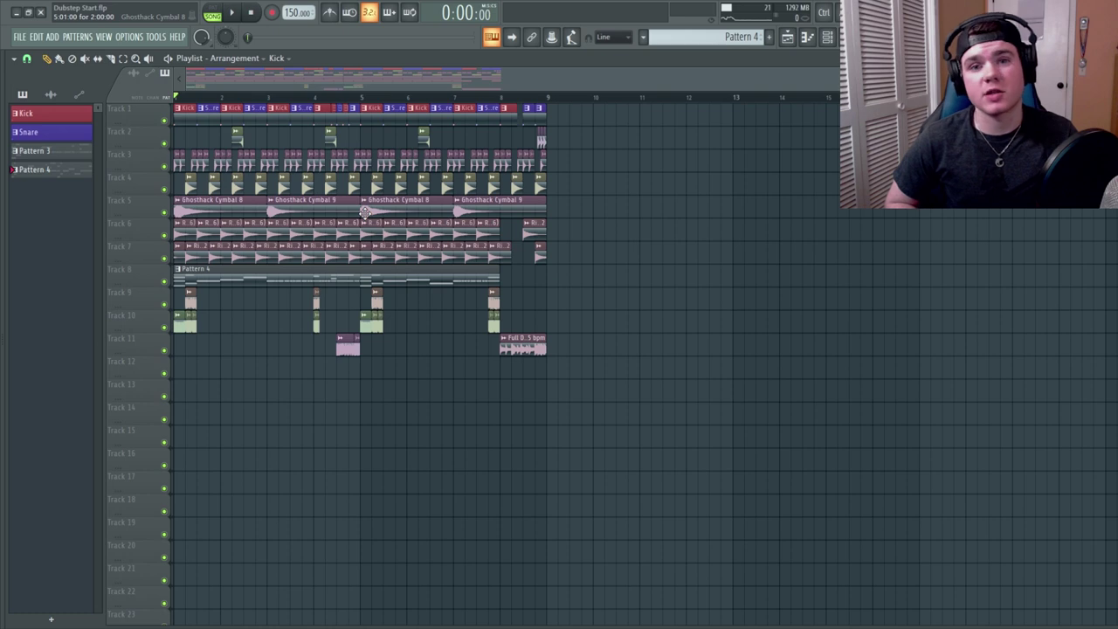
key("F9")
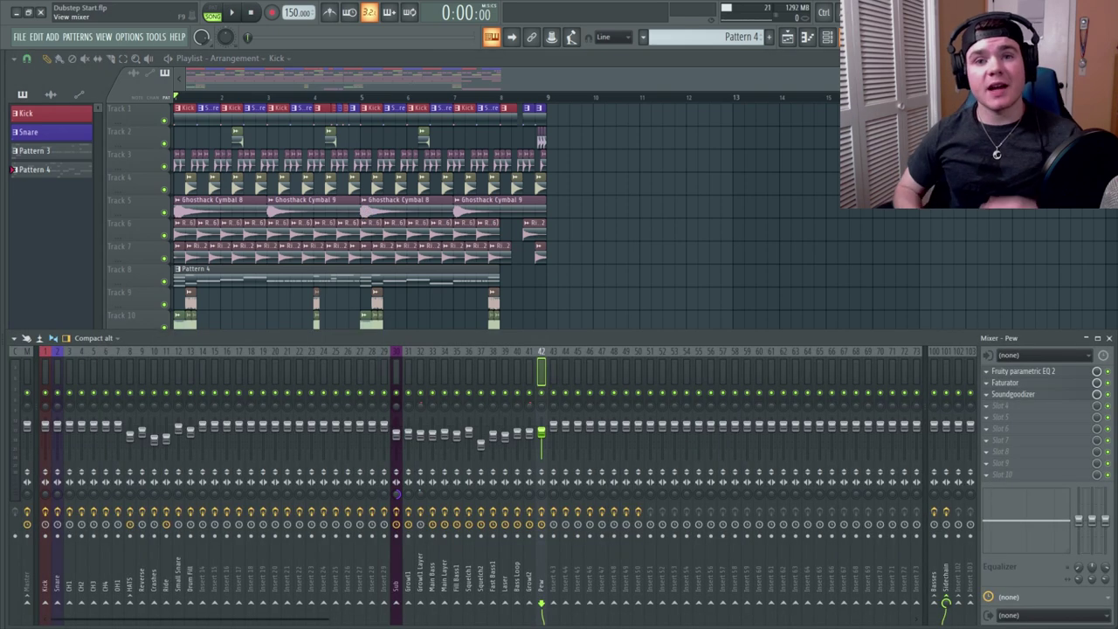